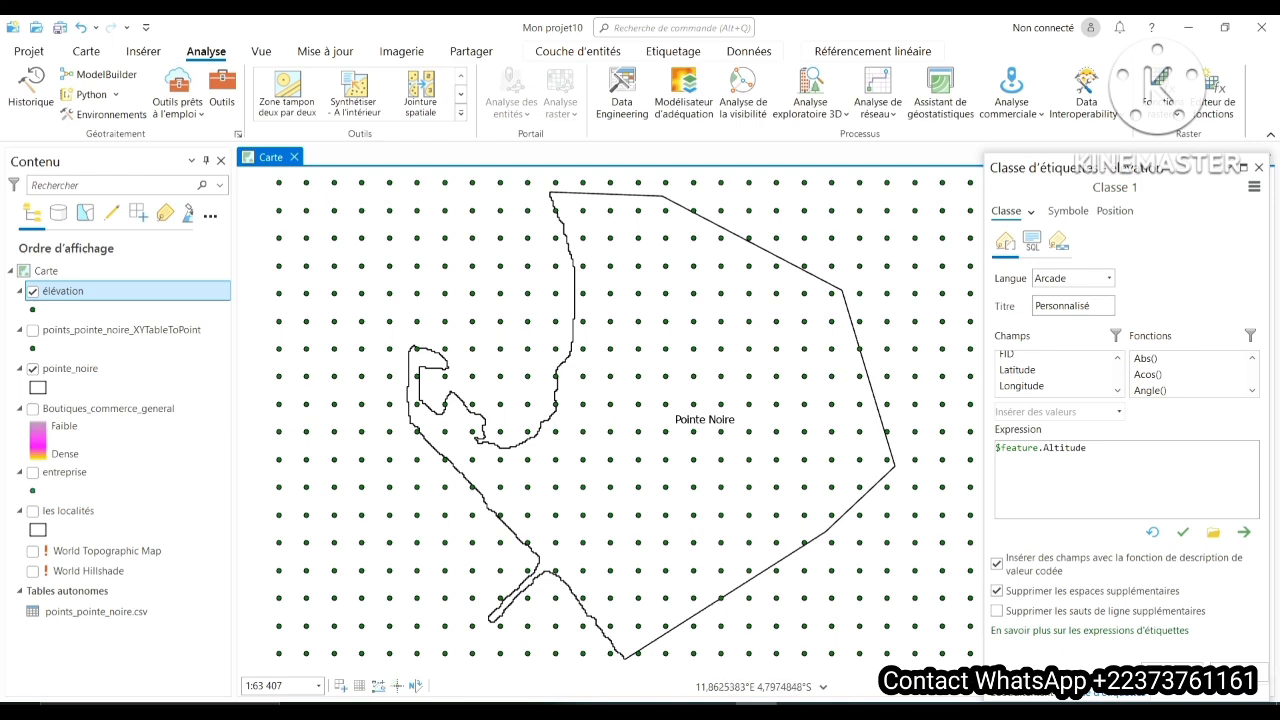
- Examine the point grid over Pointe Noire and the attribute table of the élévation layer
scroll(727, 437, "up", 3)
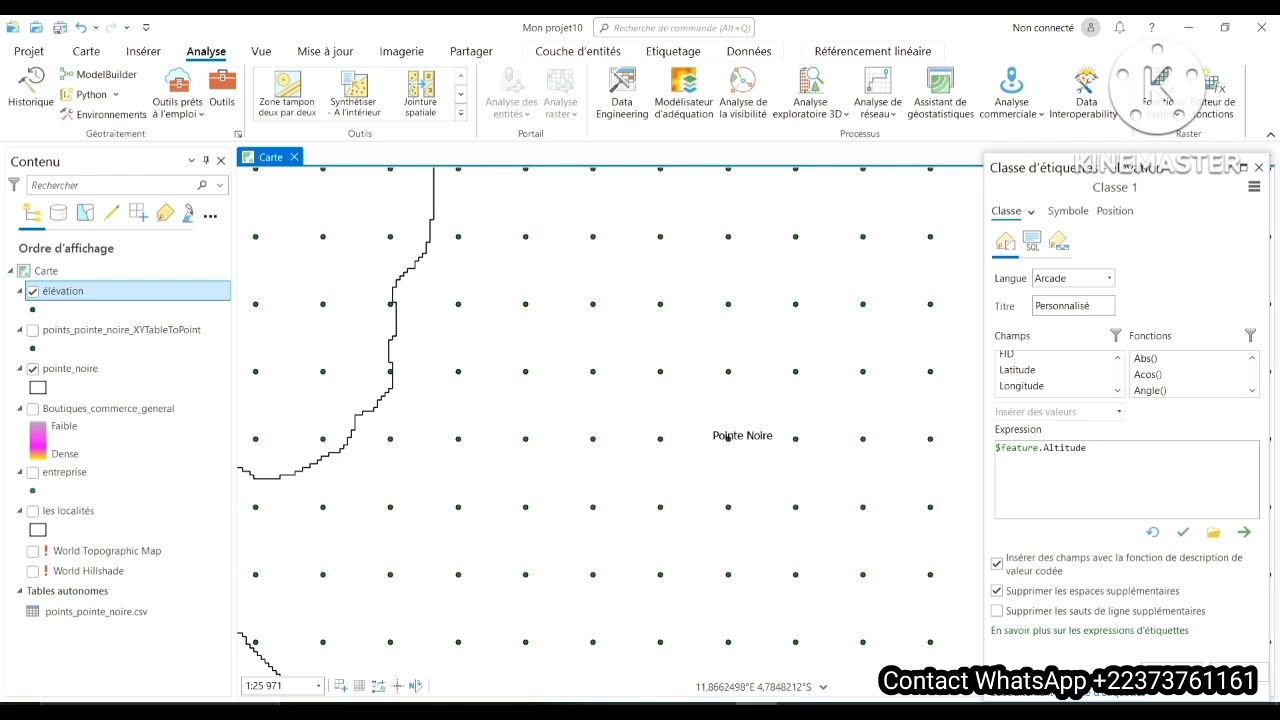
scroll(563, 333, "down", 2)
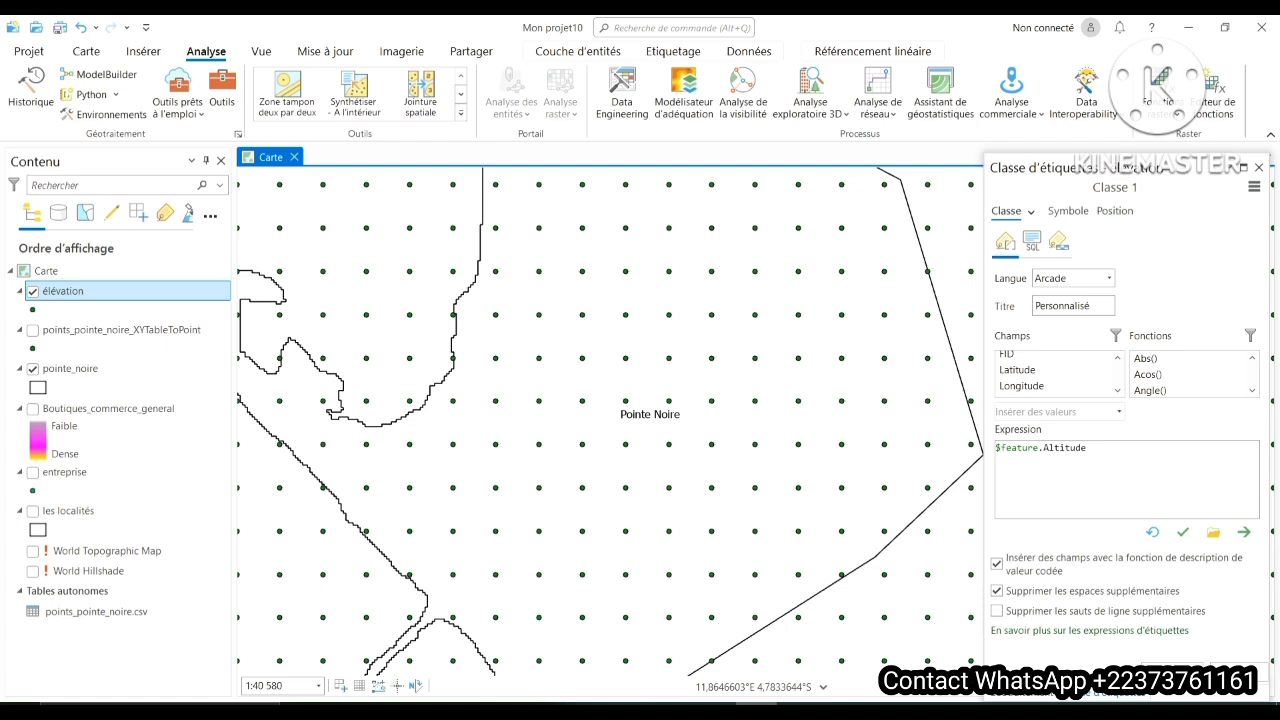
scroll(597, 336, "down", 2)
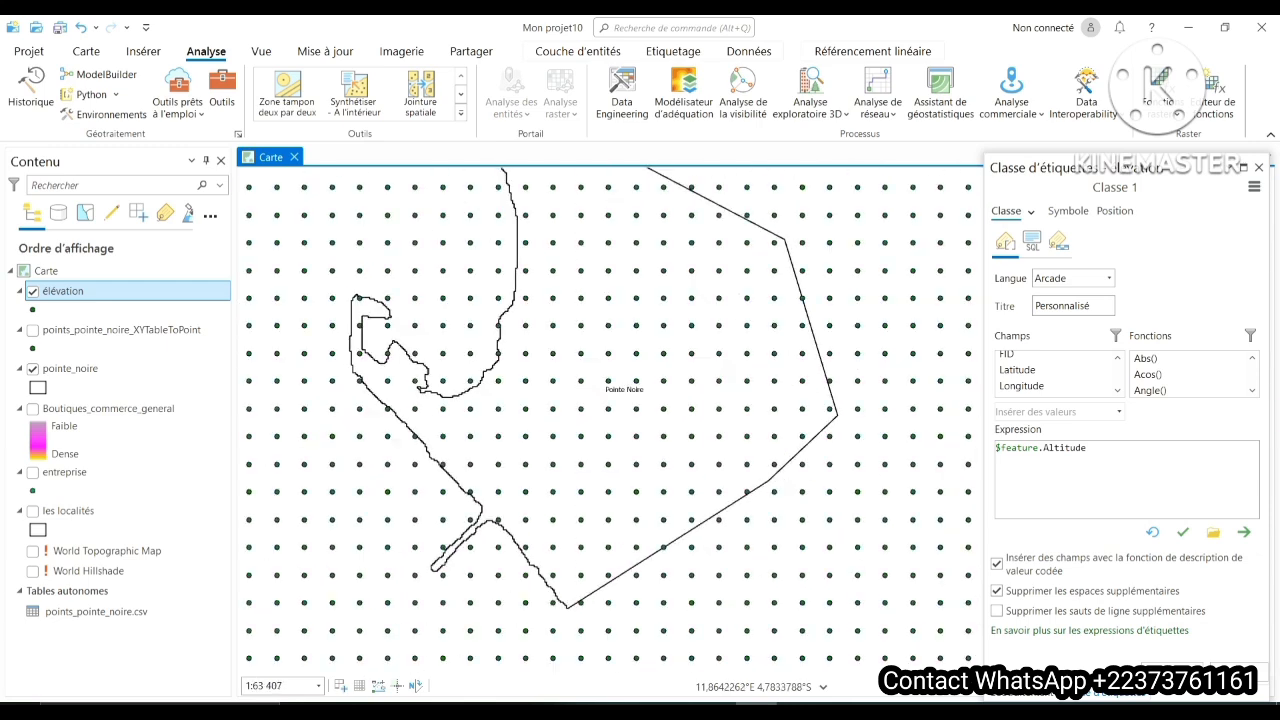
scroll(597, 336, "down", 2)
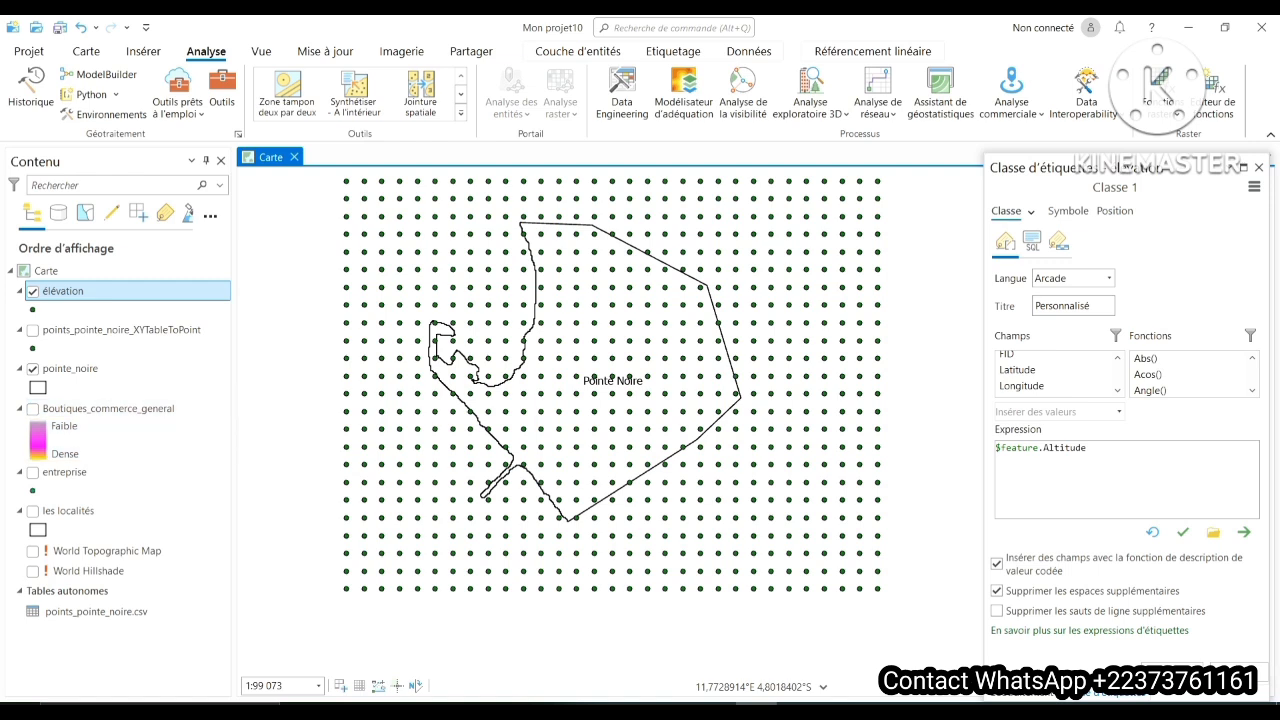
right_click(79, 291)
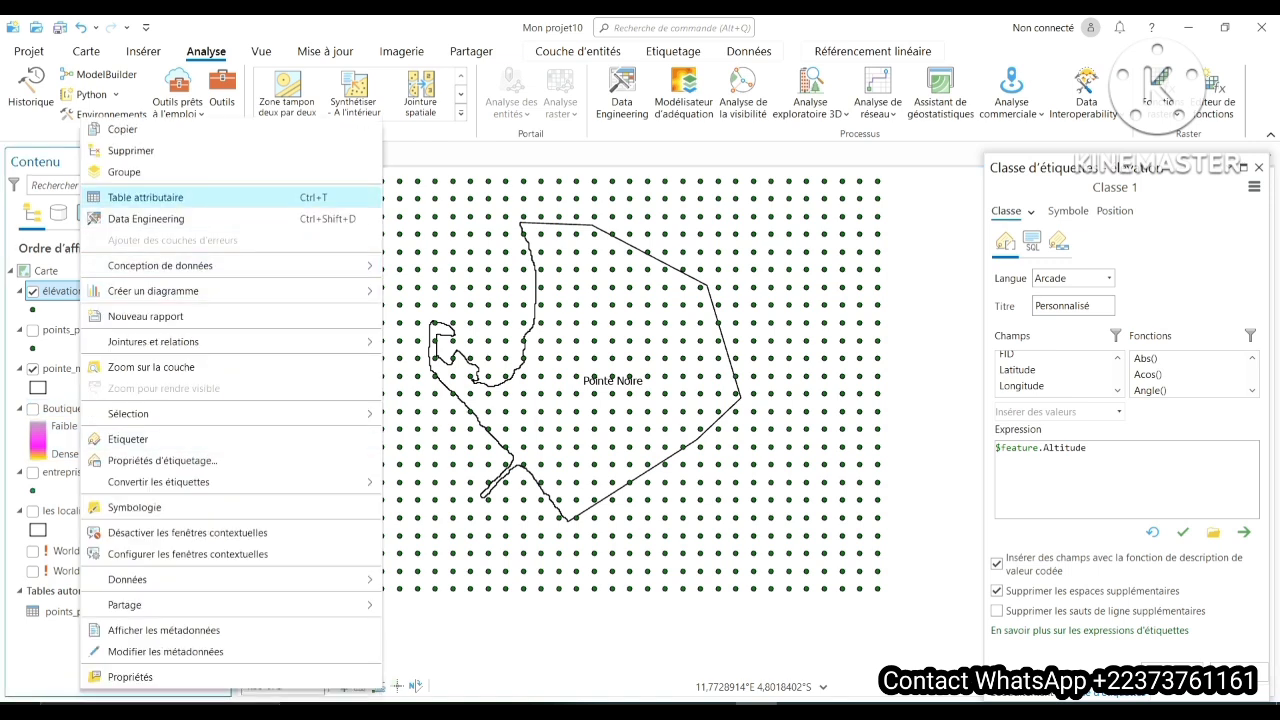
left_click(138, 197)
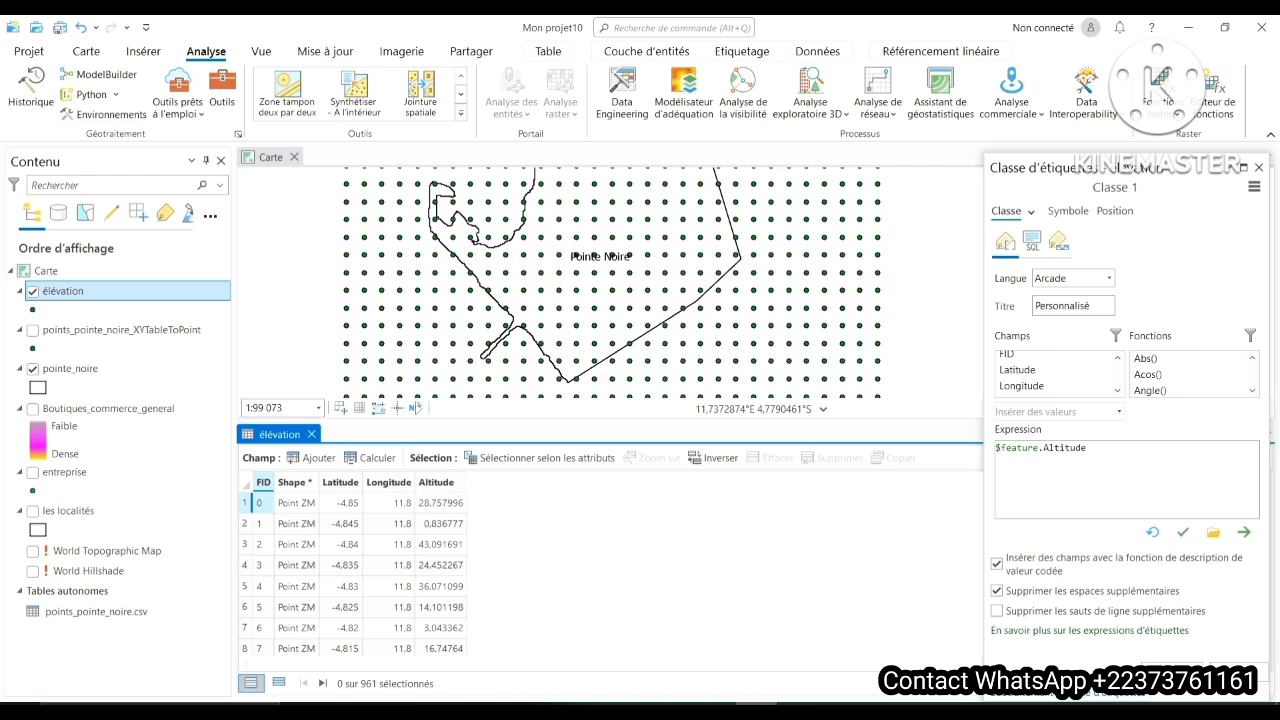
left_click(311, 433)
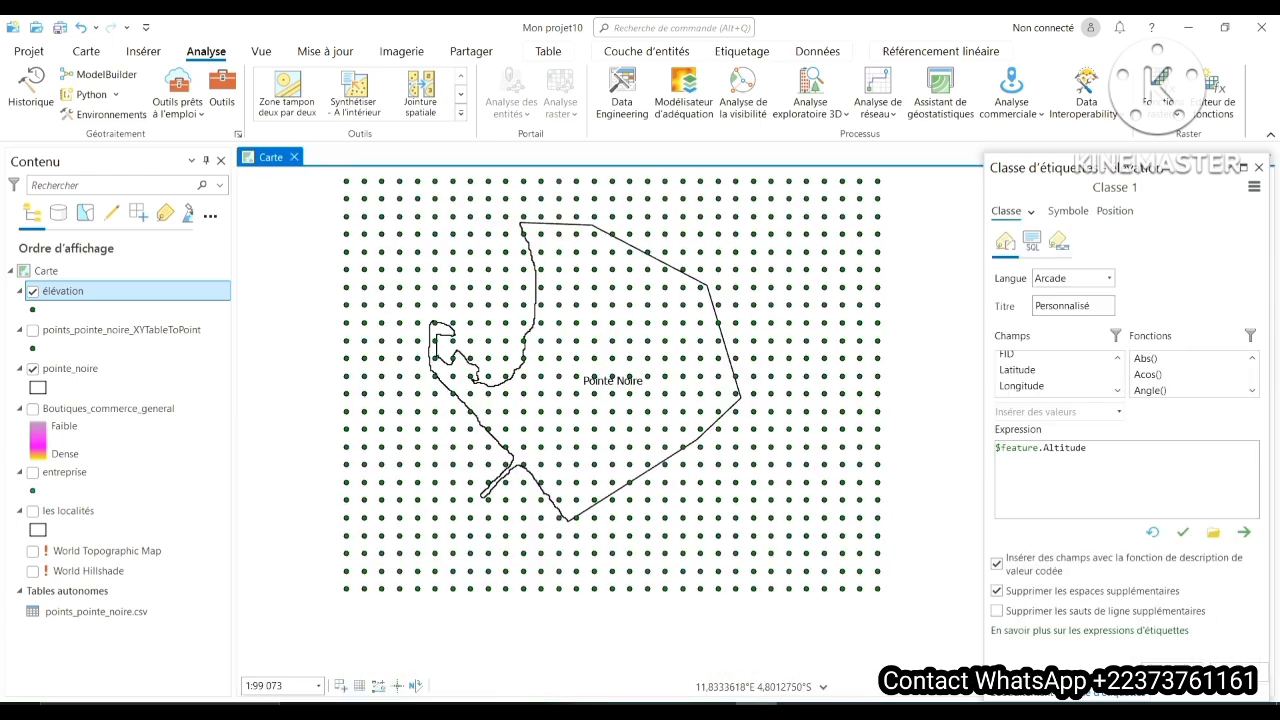
- Turn on labels for the élévation layer so each point shows its Altitude value
right_click(78, 291)
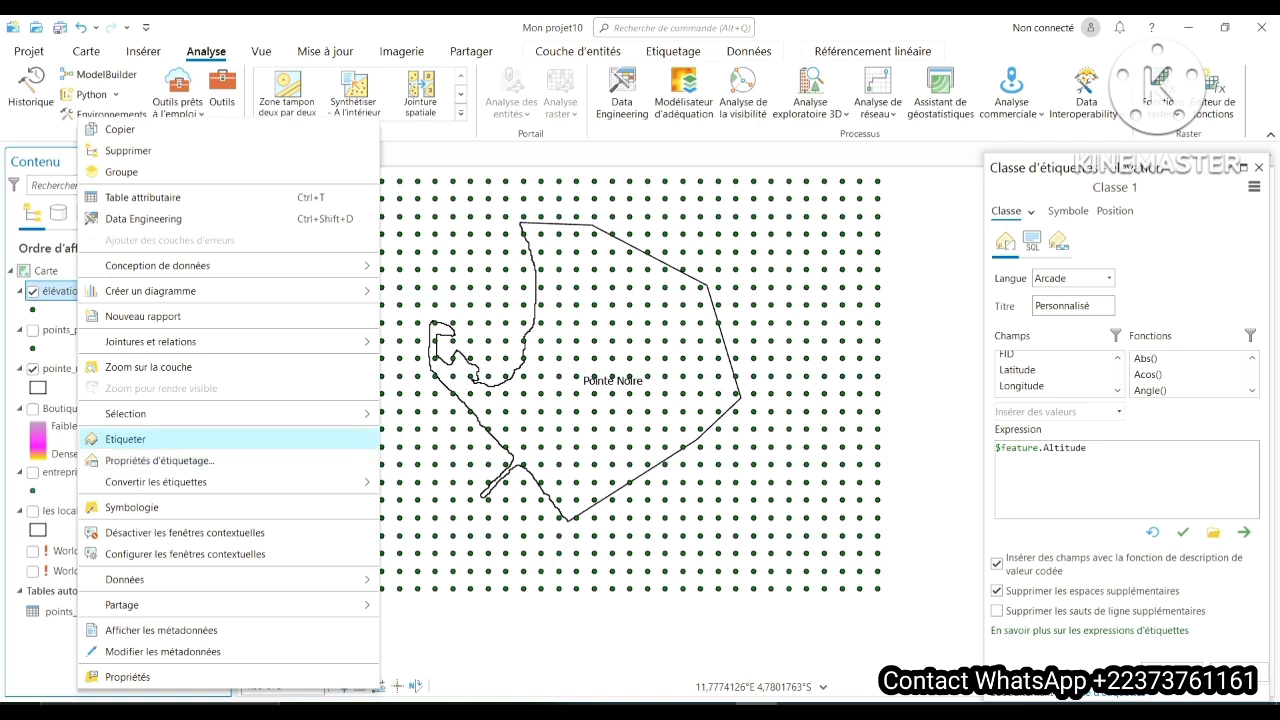
left_click(125, 439)
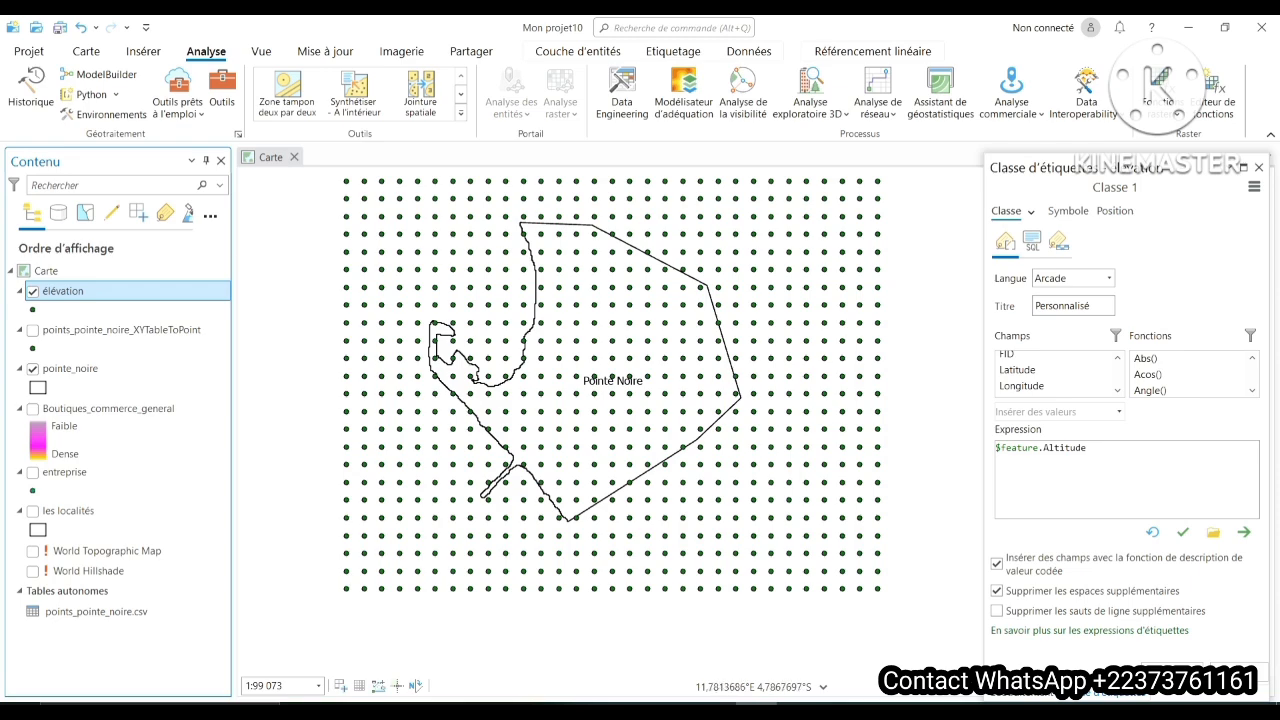
right_click(75, 291)
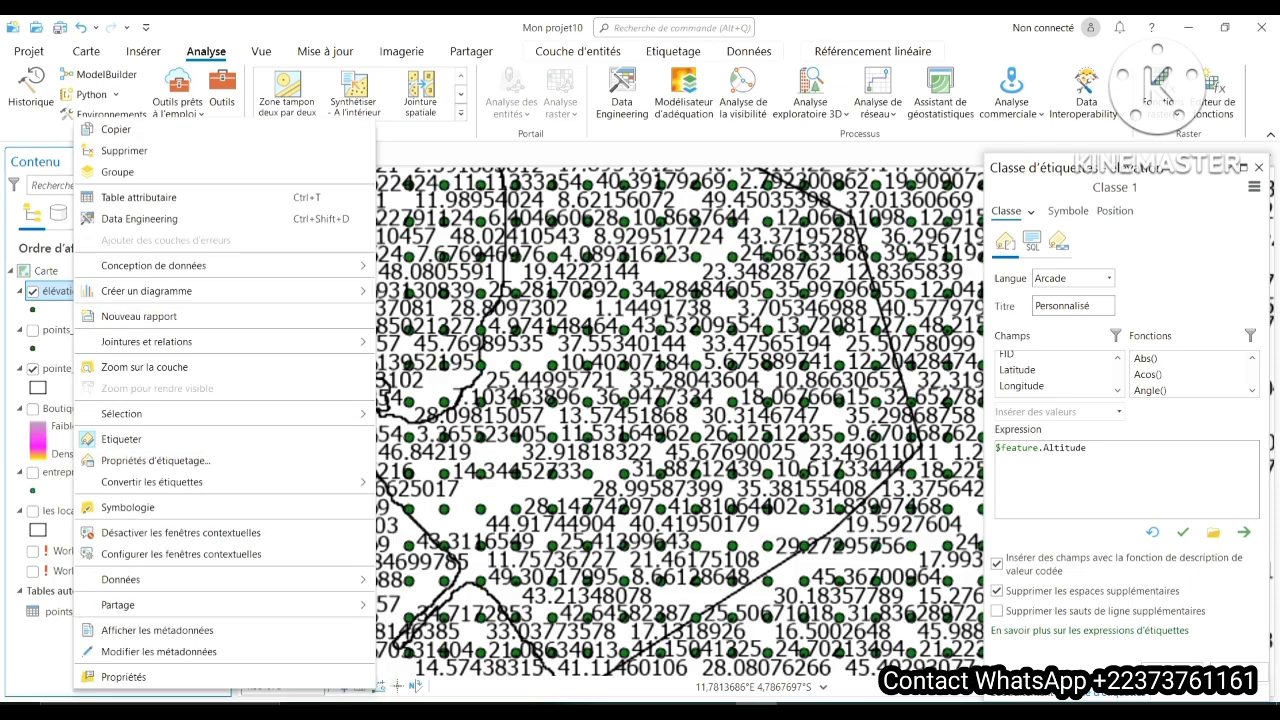
scroll(566, 350, "up", 2)
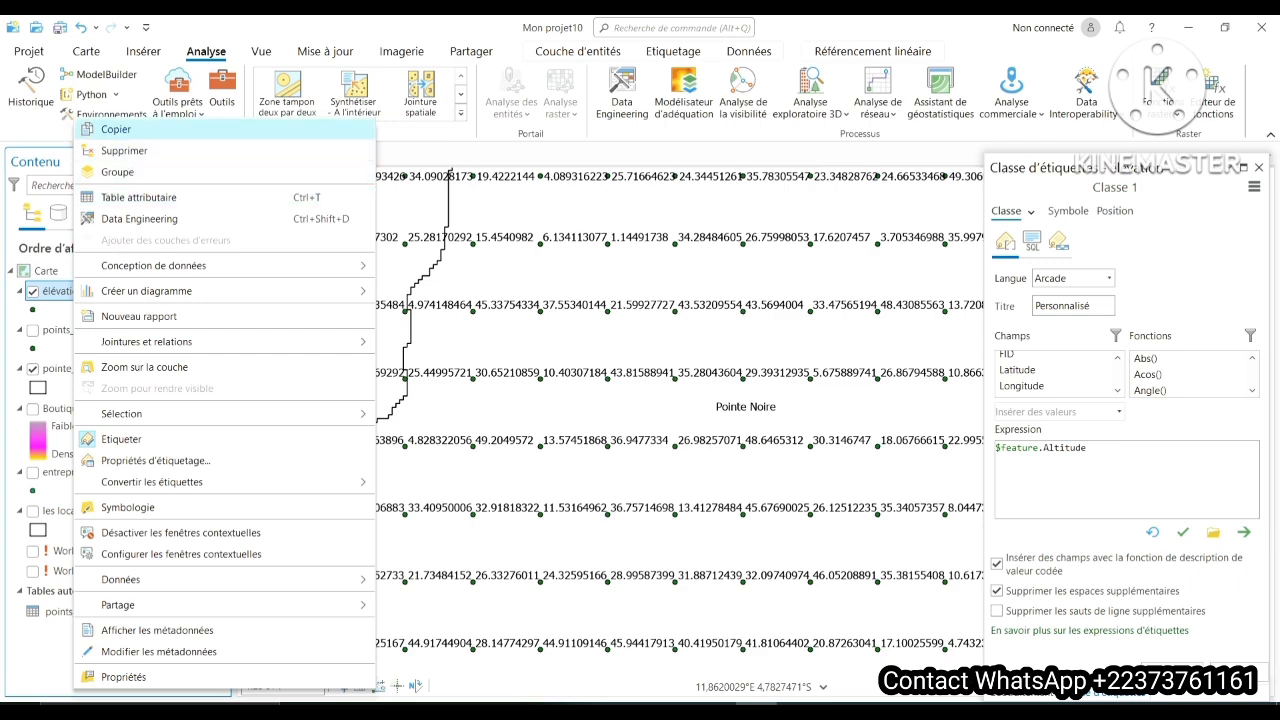
left_click(400, 30)
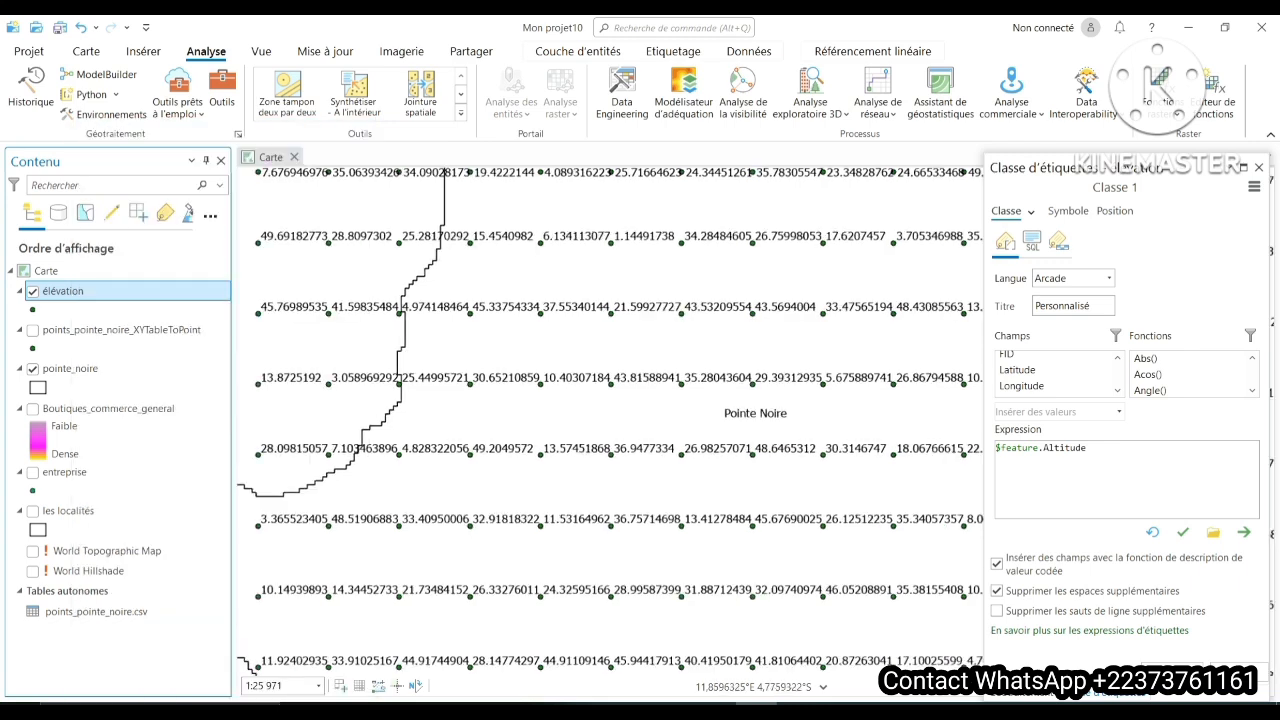
- Examine the altitude labels of the points across Pointe Noire at close-up and whole-grid map scales
scroll(534, 252, "up", 1)
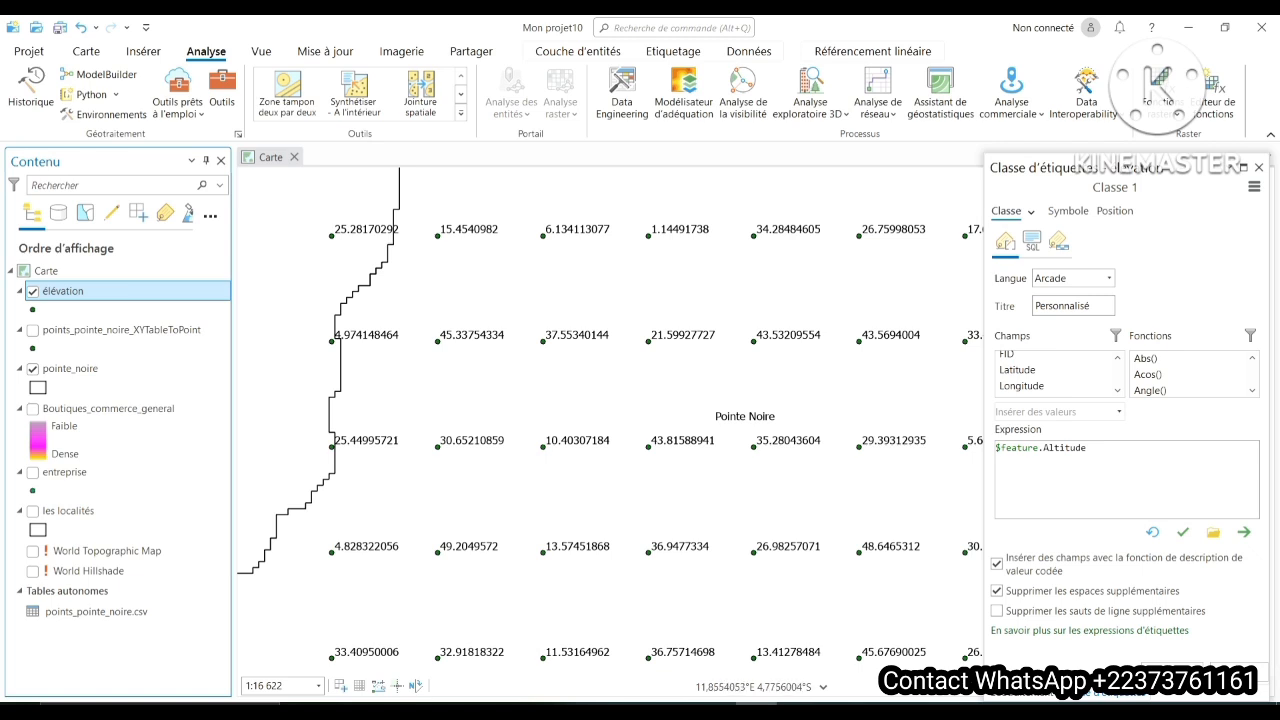
scroll(448, 268, "up", 2)
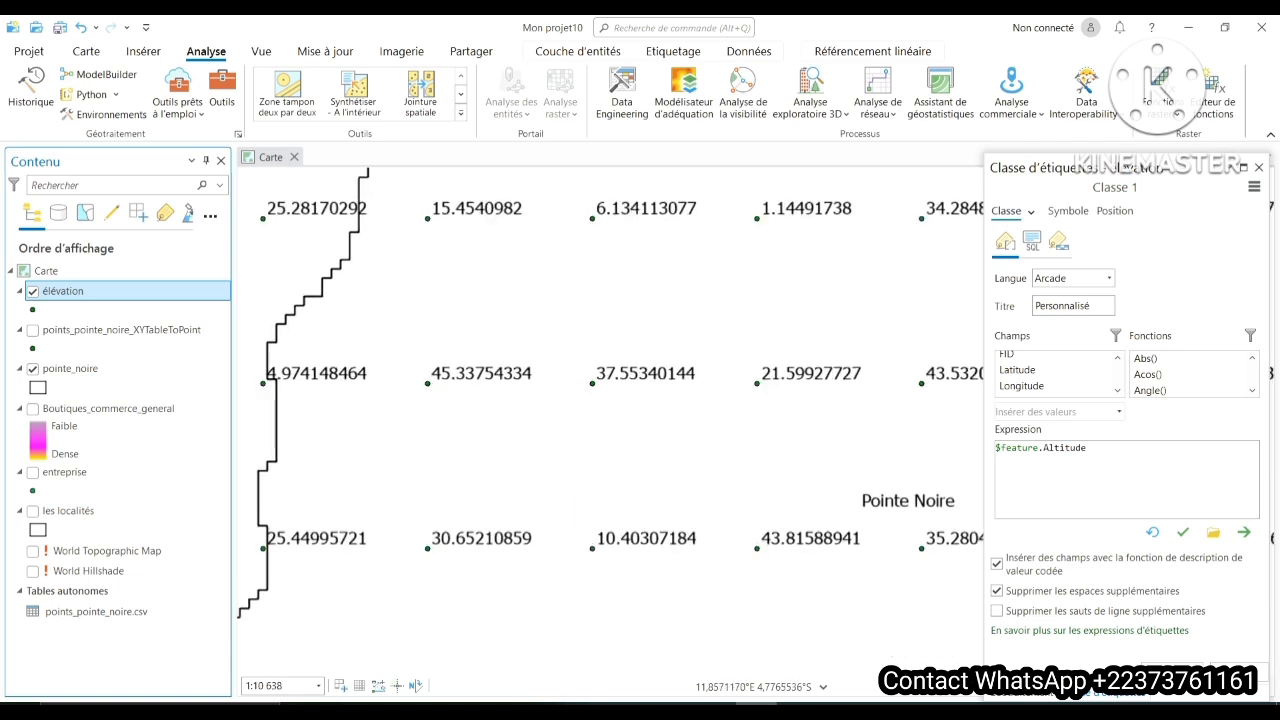
left_click_drag(448, 268, 414, 377)
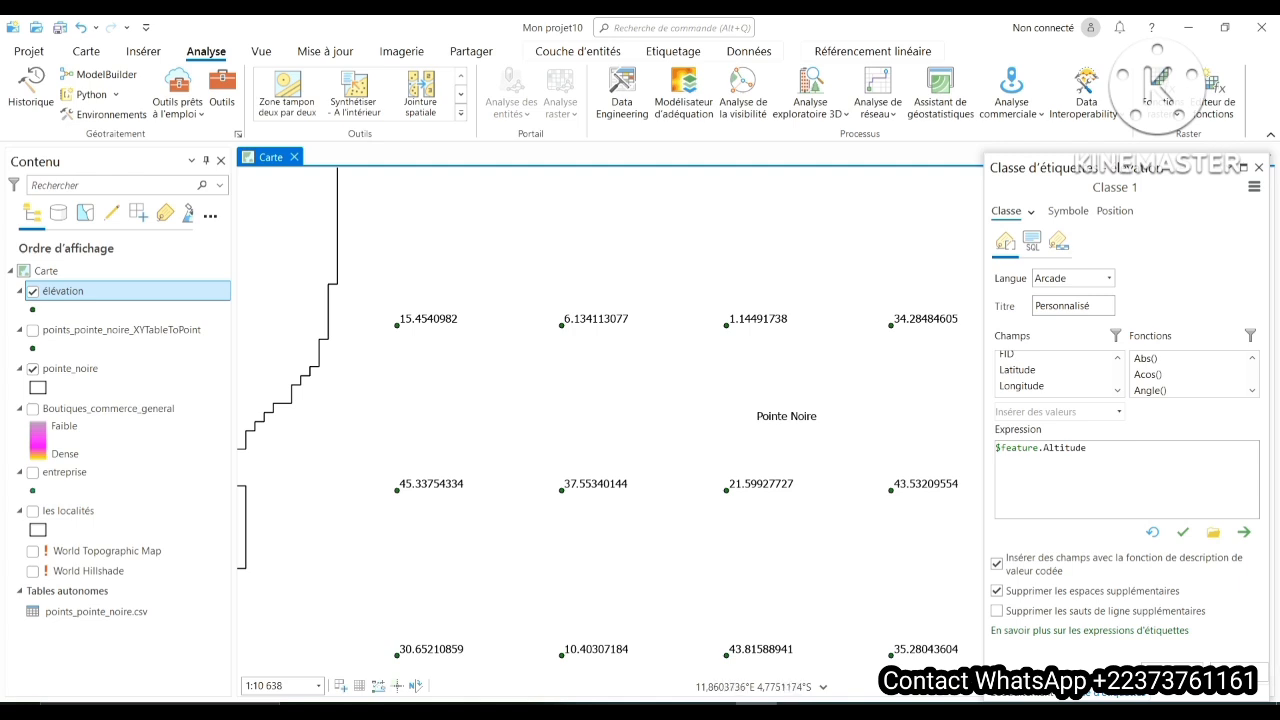
scroll(528, 324, "up", 2)
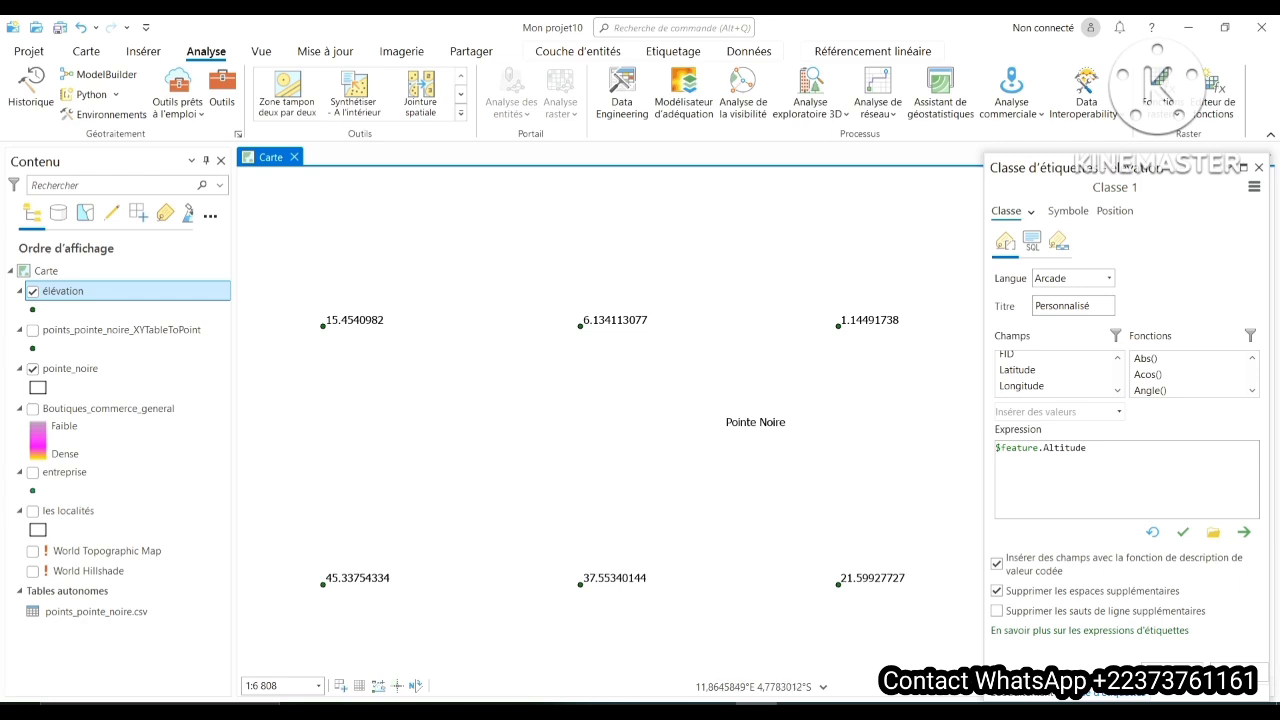
scroll(565, 412, "down", 8)
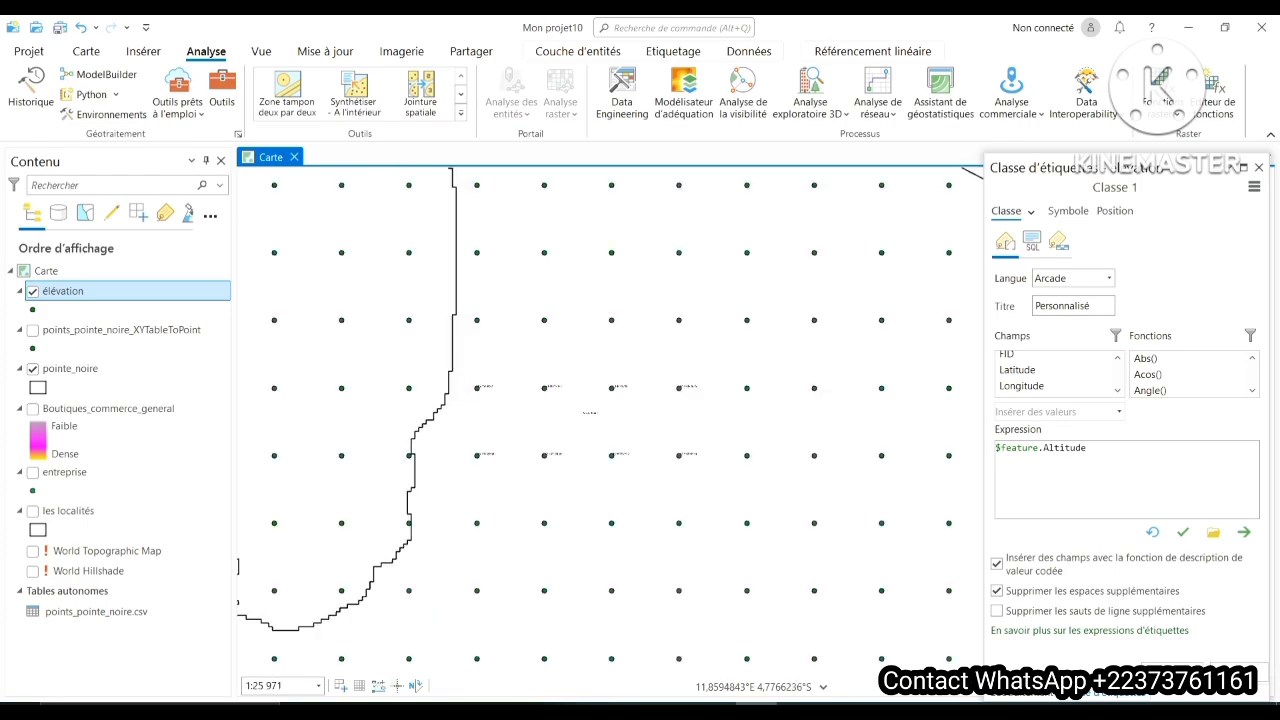
scroll(800, 400, "down", 2)
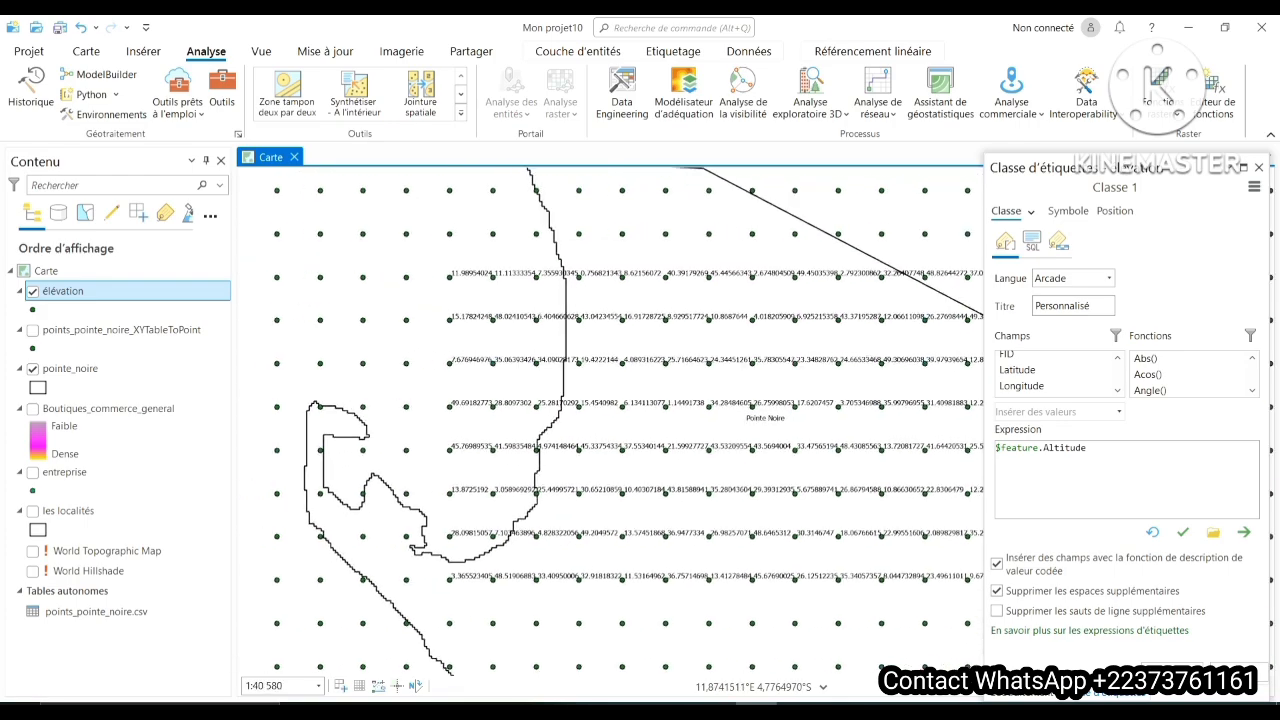
left_click_drag(706, 385, 599, 342)
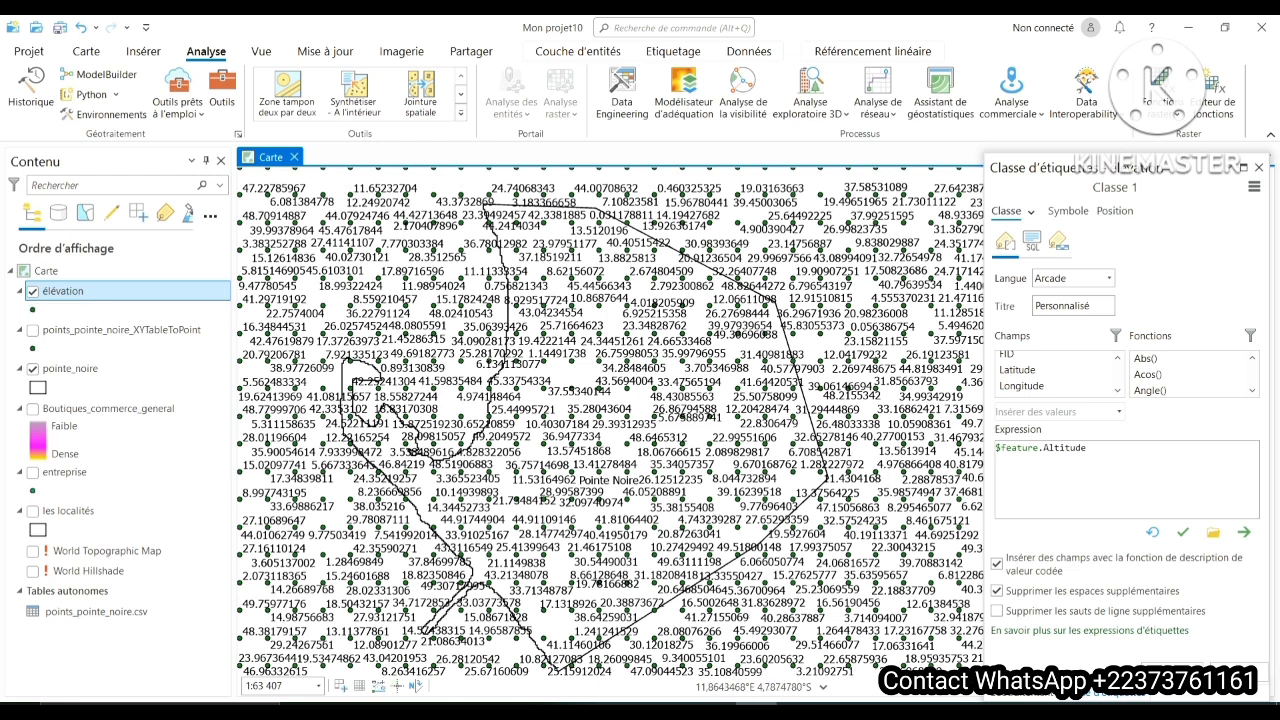
scroll(590, 380, "down", 3)
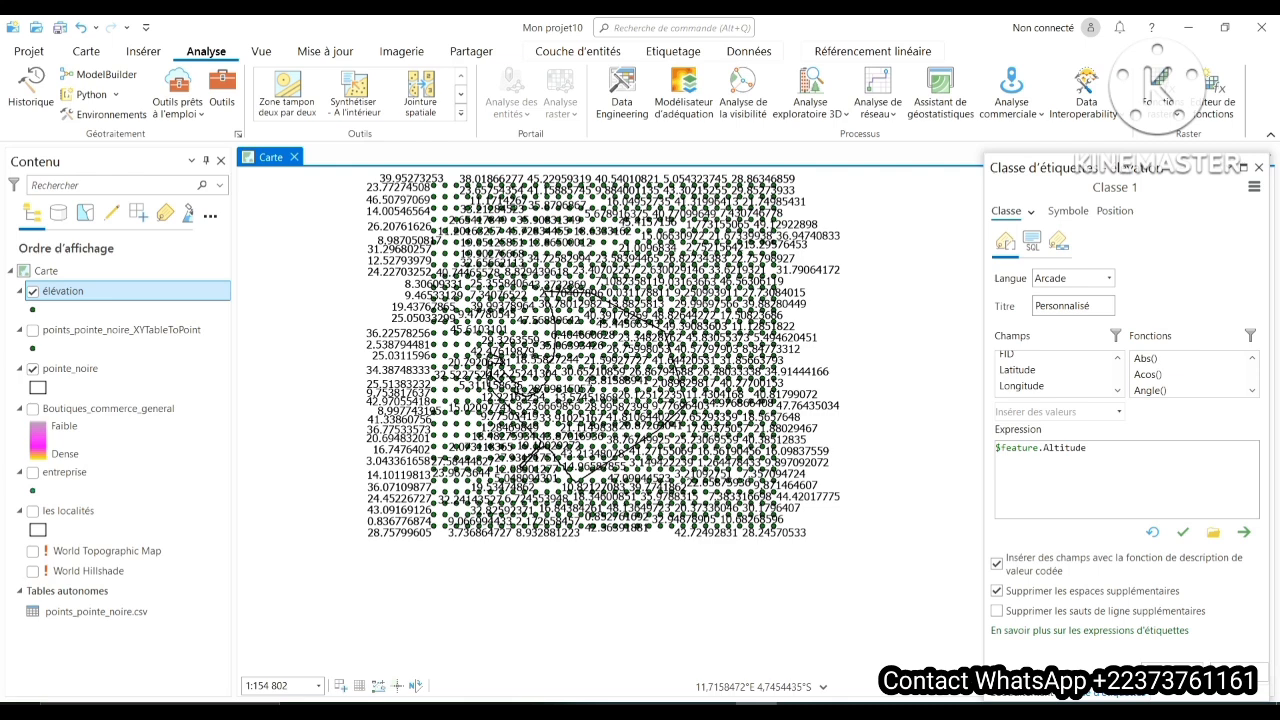
- Clip the élévation points to the pointe_noire boundary with the Découper tool from the Extraire toolset of Outils d'analyse
left_click(222, 92)
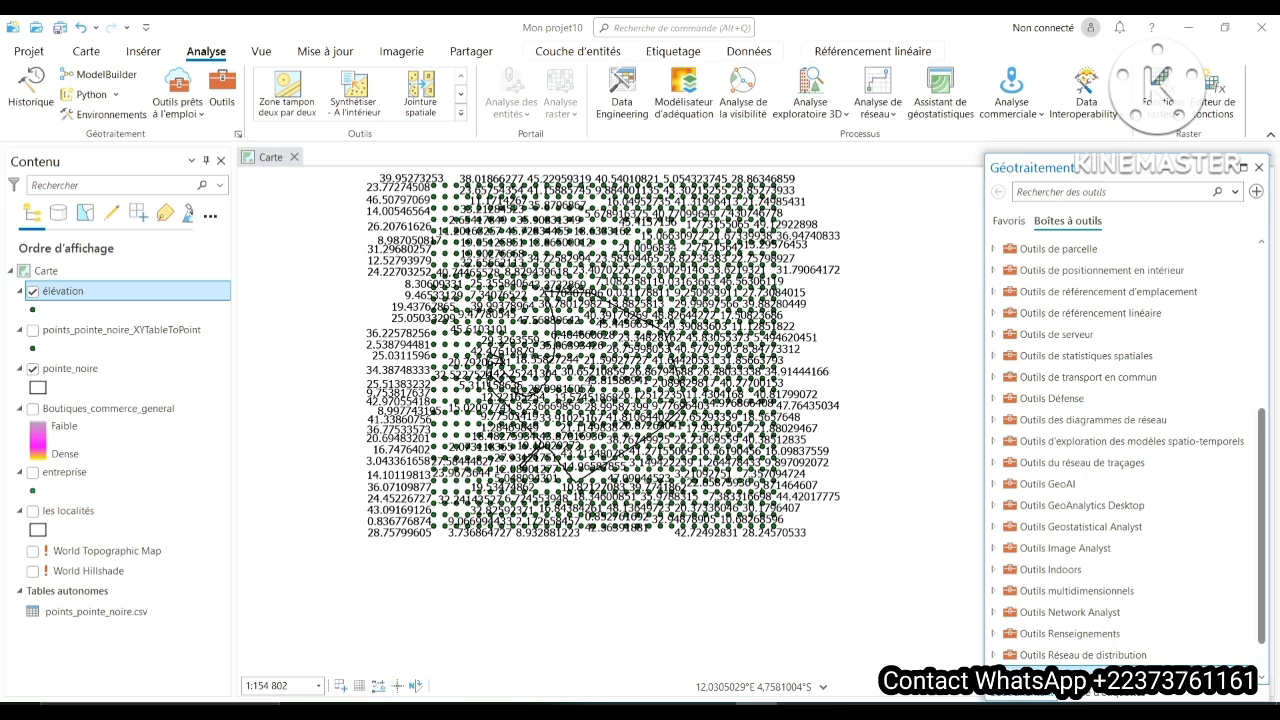
scroll(1125, 455, "up", 5)
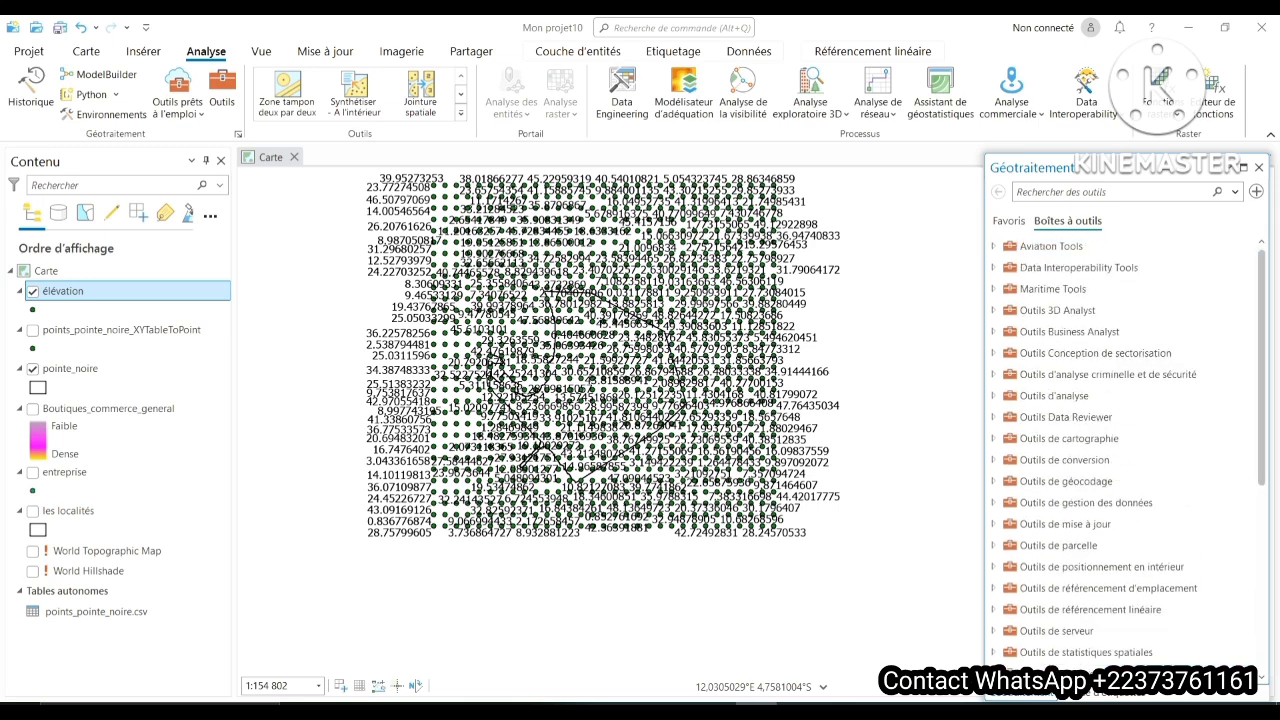
left_click(993, 396)
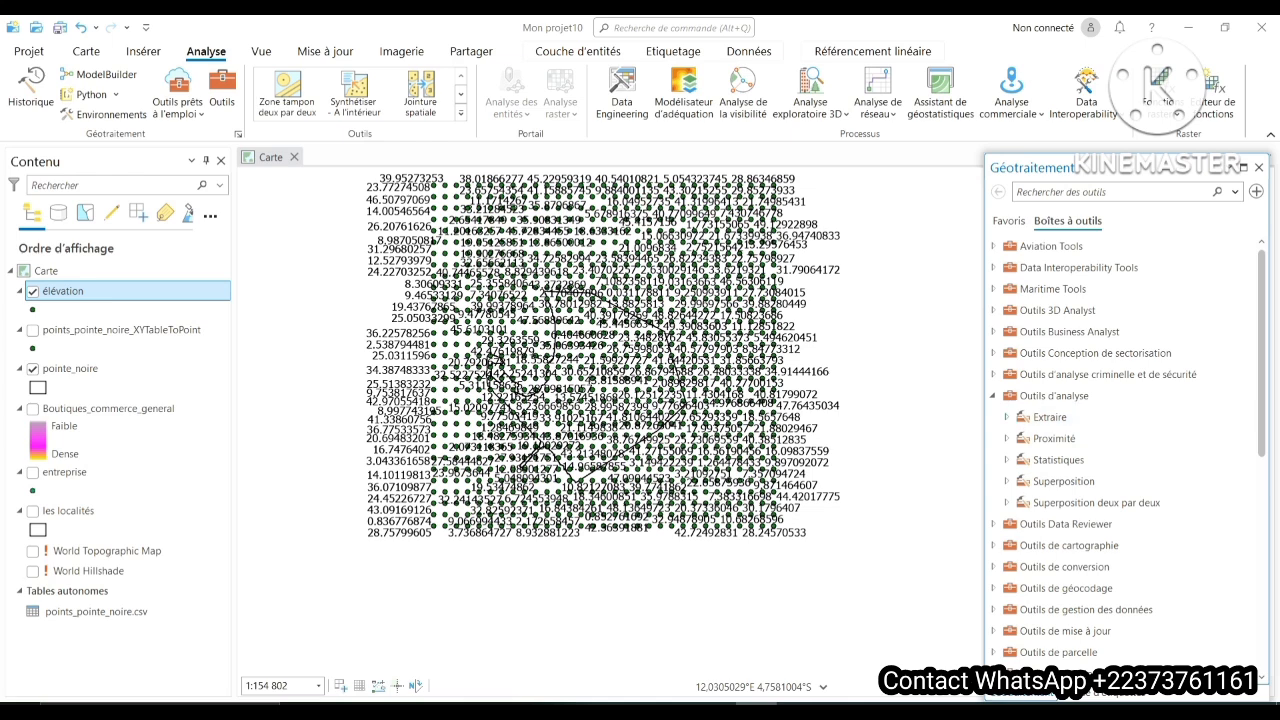
left_click(1007, 417)
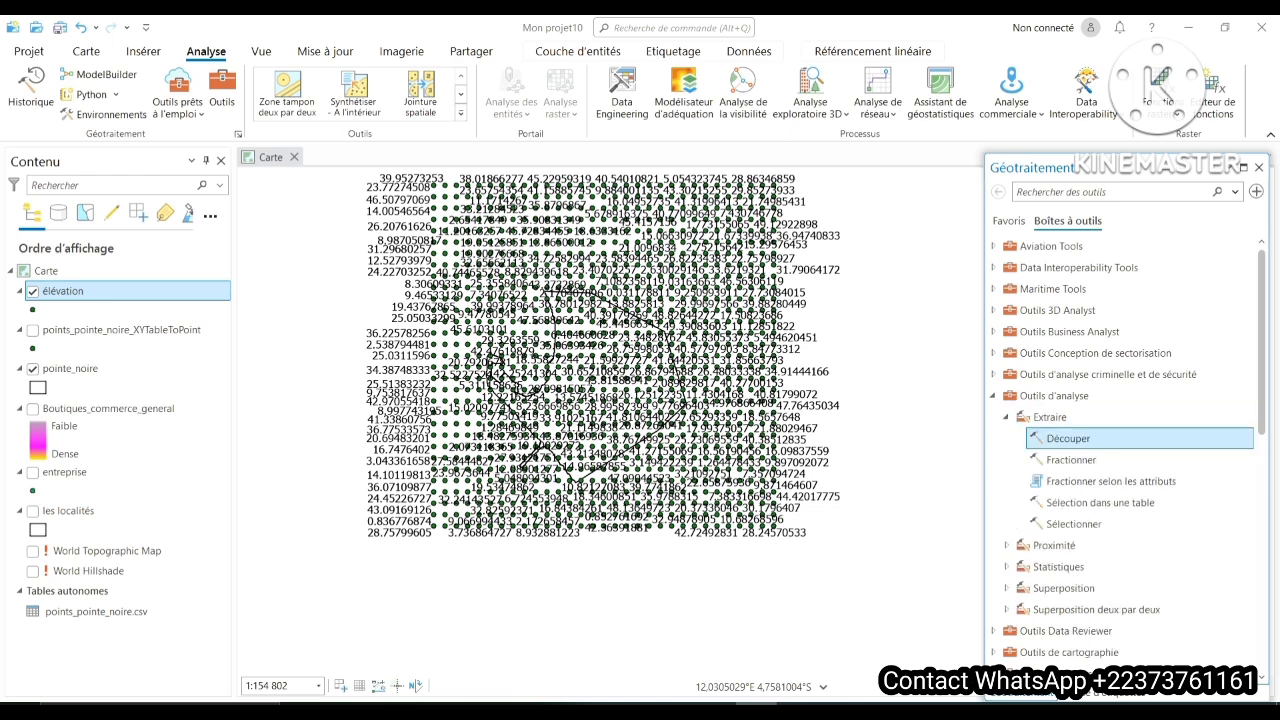
left_click(1068, 438)
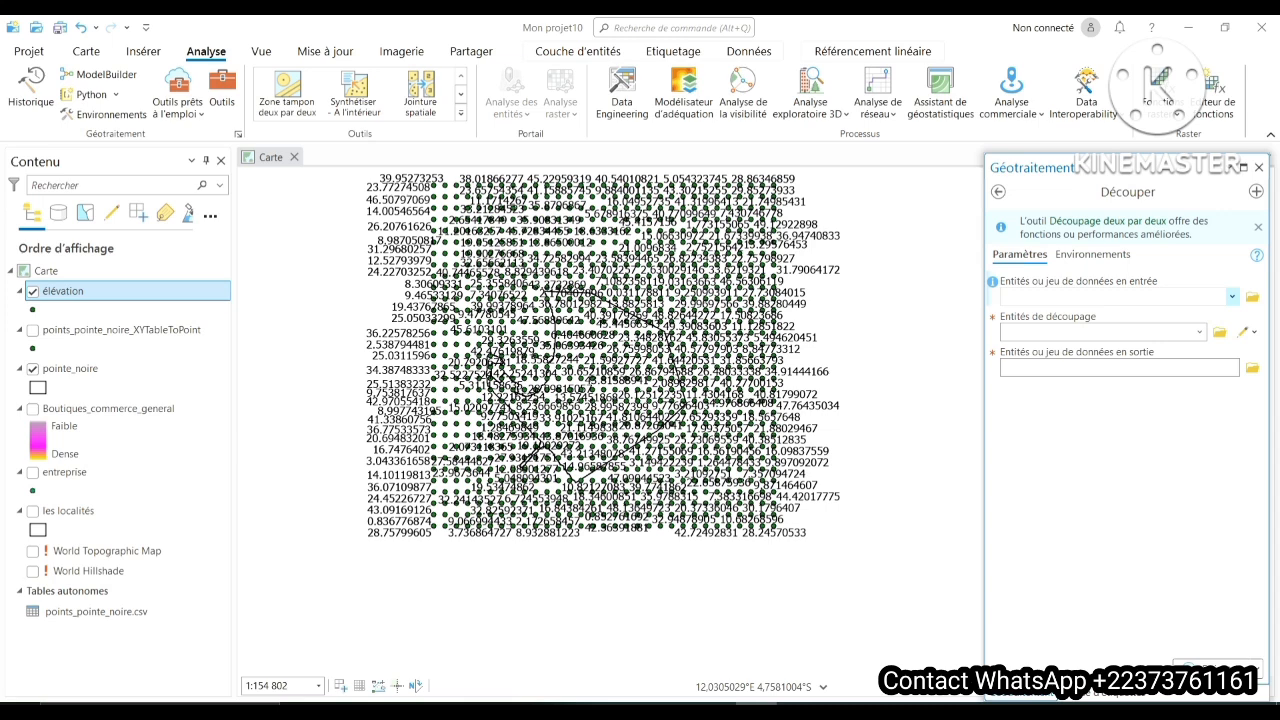
left_click(1232, 296)
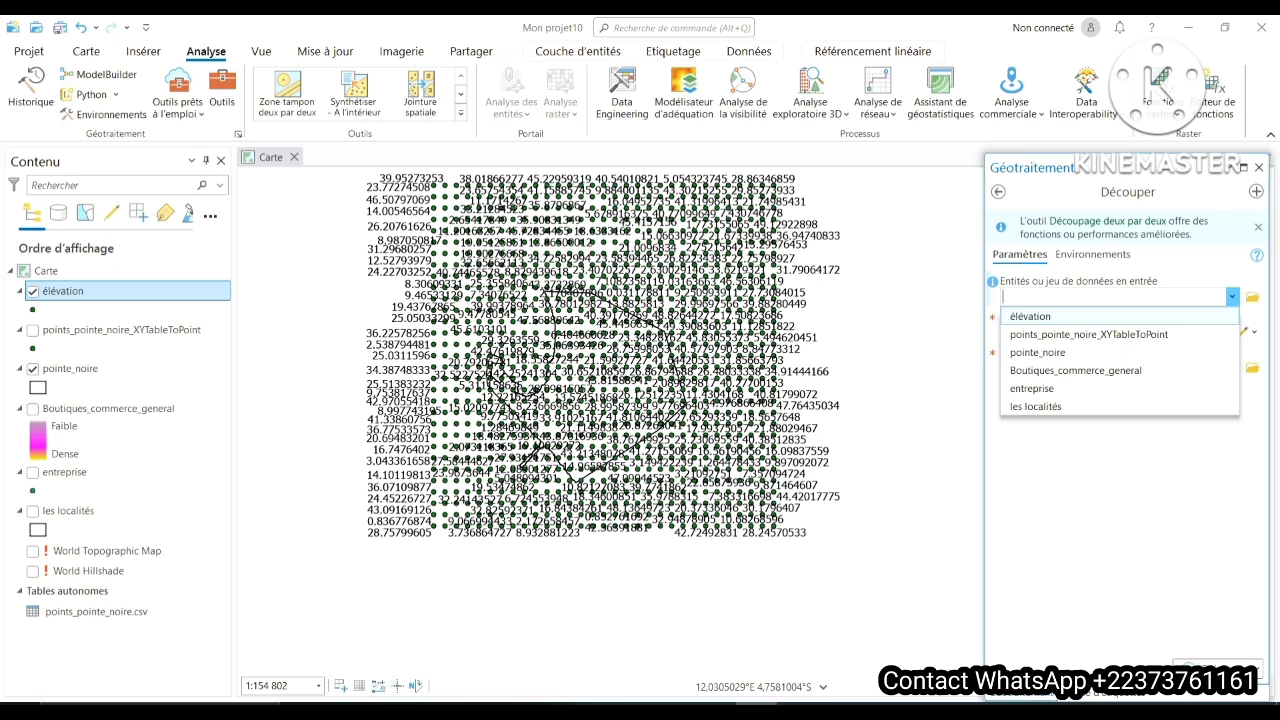
left_click(1030, 317)
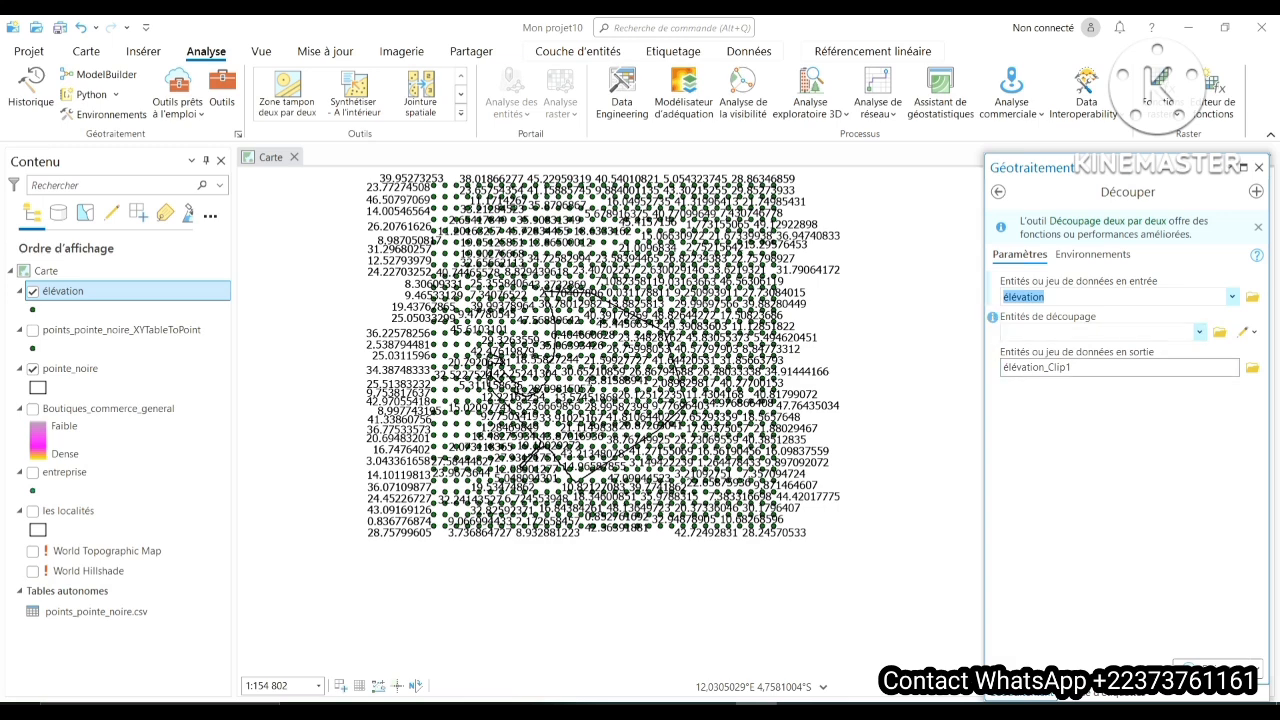
left_click(1199, 332)
left_click(1037, 387)
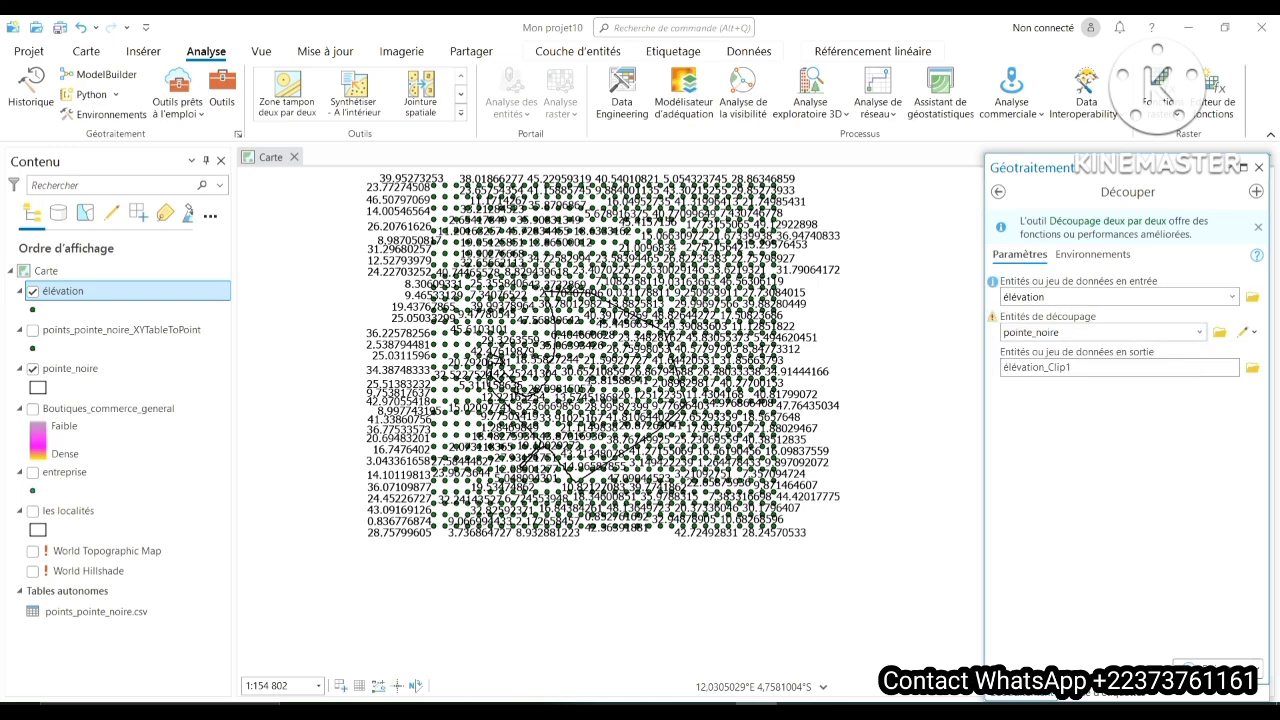
left_click(1212, 668)
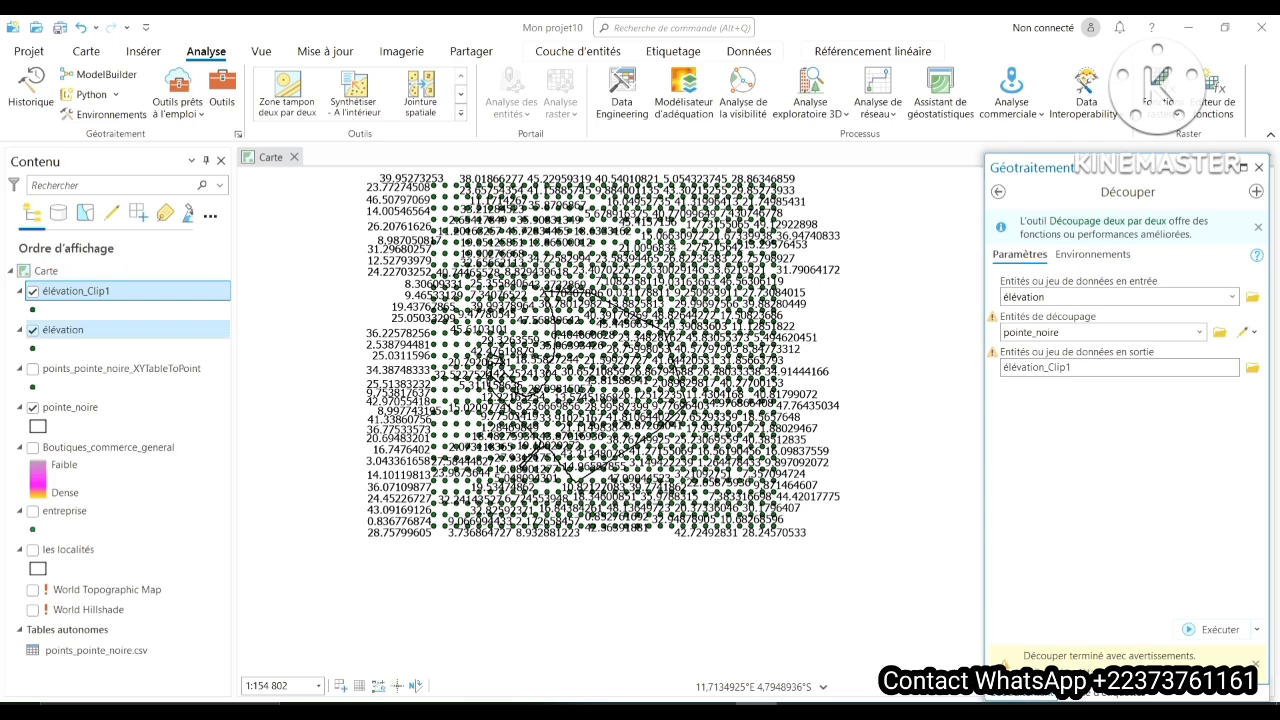
- Hide the original élévation layer and inspect the clipped points inside the Pointe Noire boundary
left_click(33, 330)
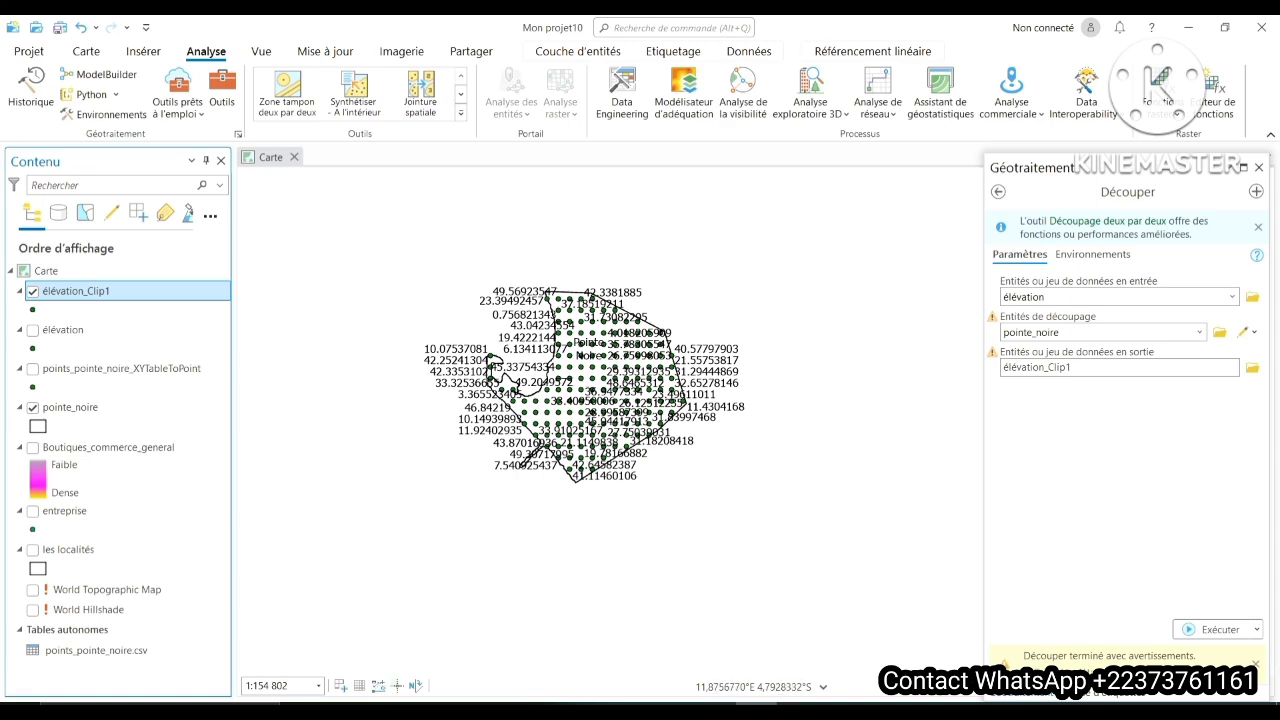
scroll(686, 275, "up", 3)
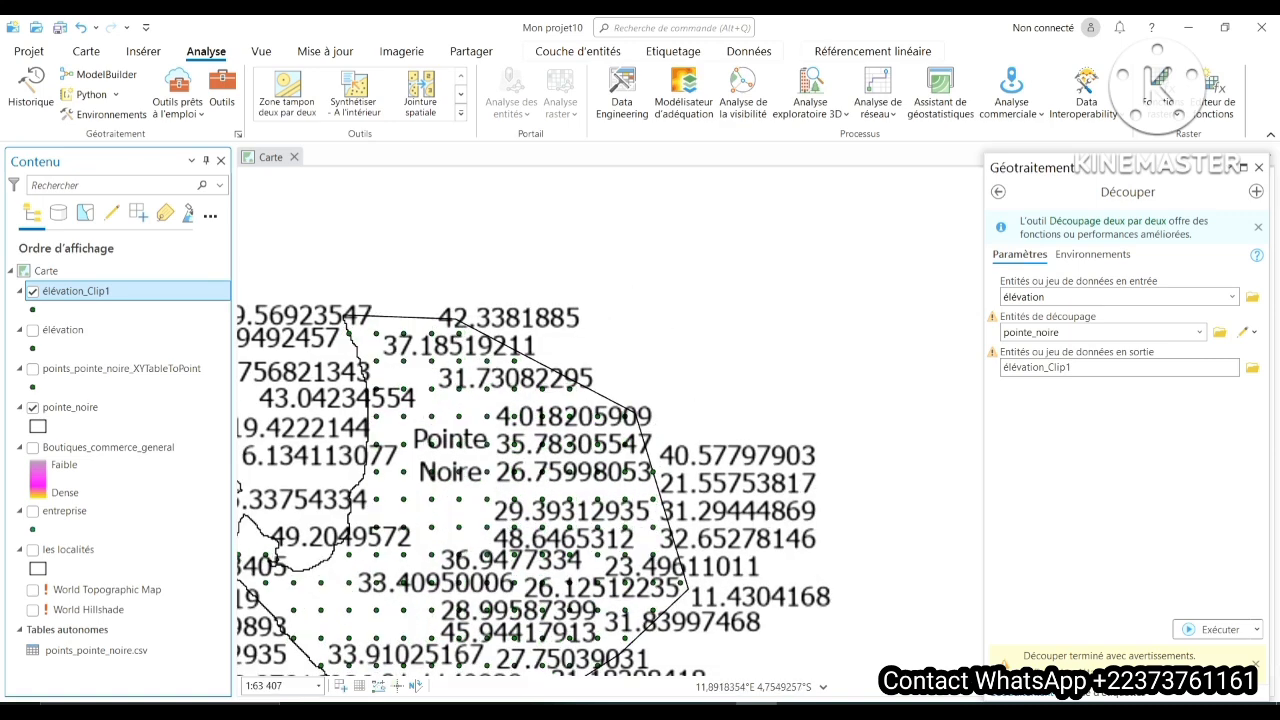
left_click_drag(585, 350, 745, 252)
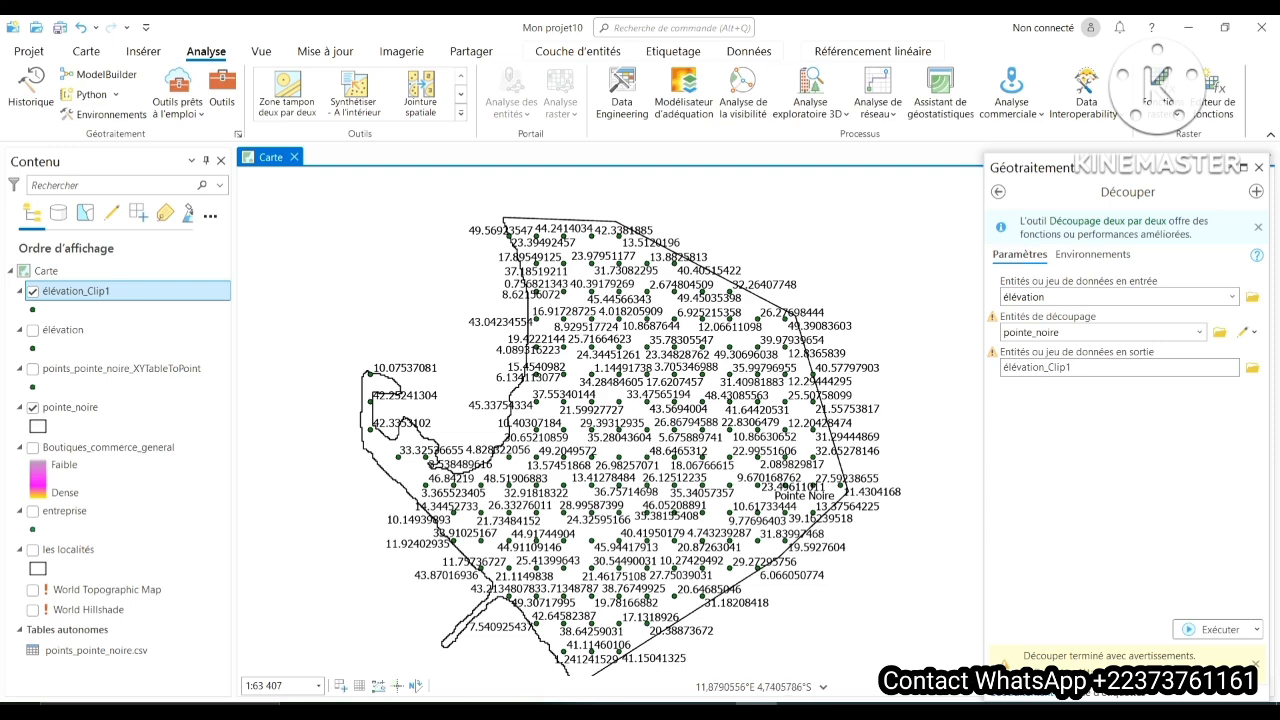
- Close the Découper tool, bring back the geoprocessing toolbox list and collapse Outils d'analyse
left_click(1258, 168)
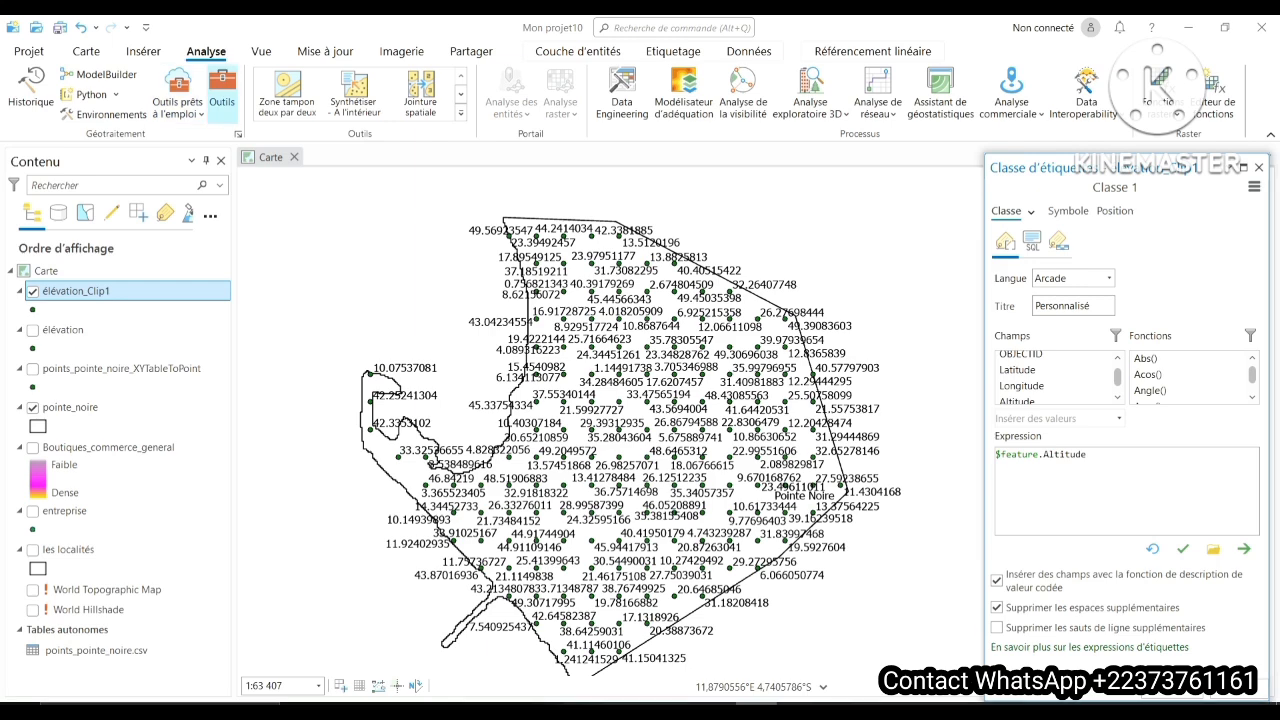
left_click(222, 95)
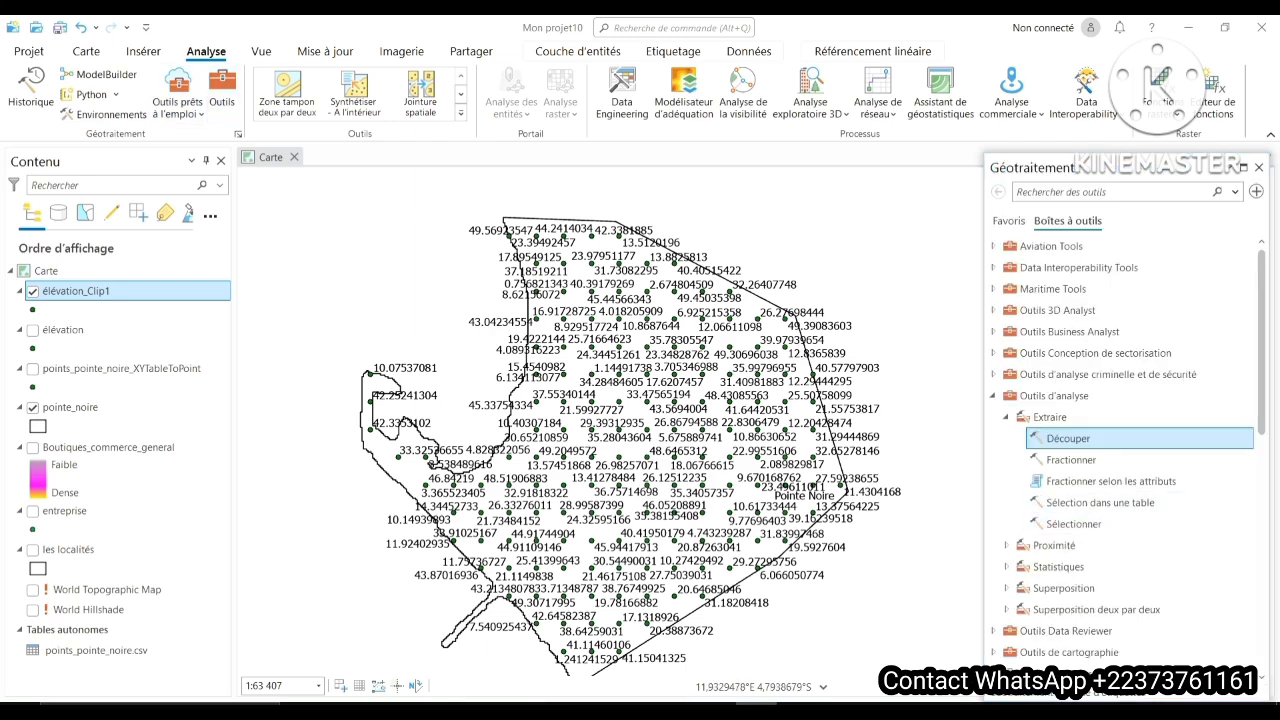
left_click(993, 396)
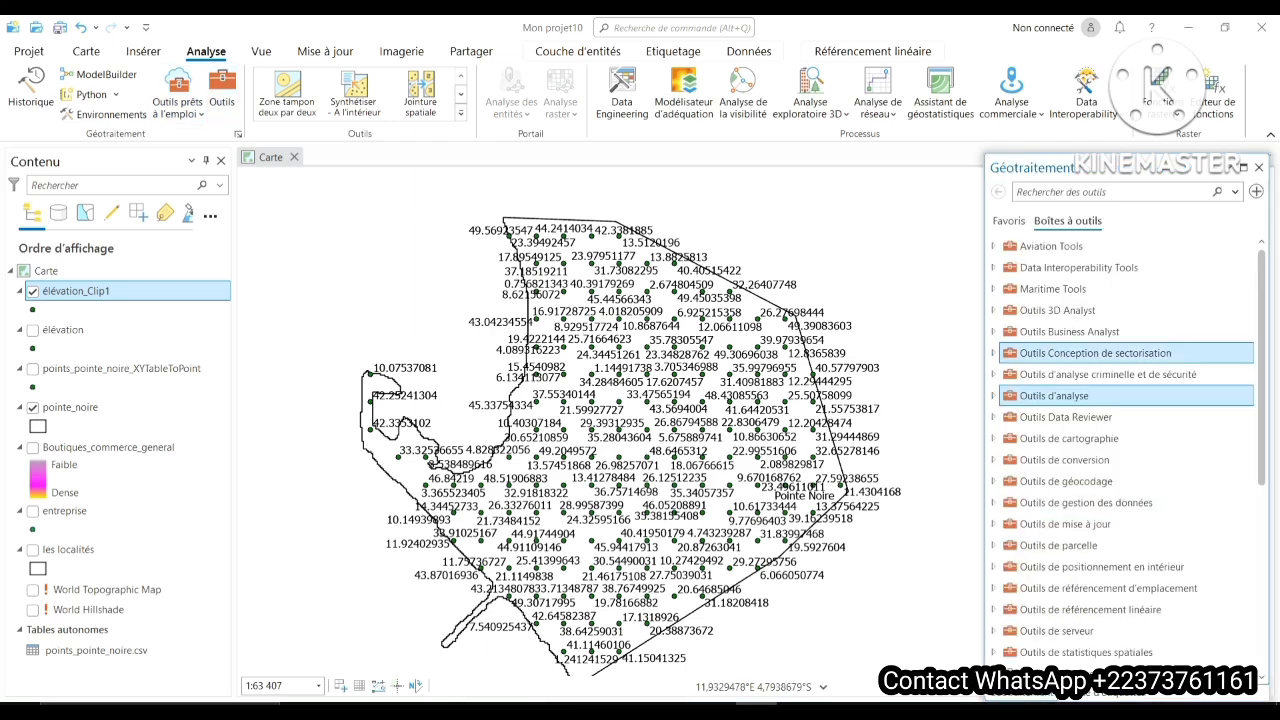
- Open the IDW tool from the Interpolation toolset of Outils Spatial Analyst
scroll(1125, 450, "down", 6)
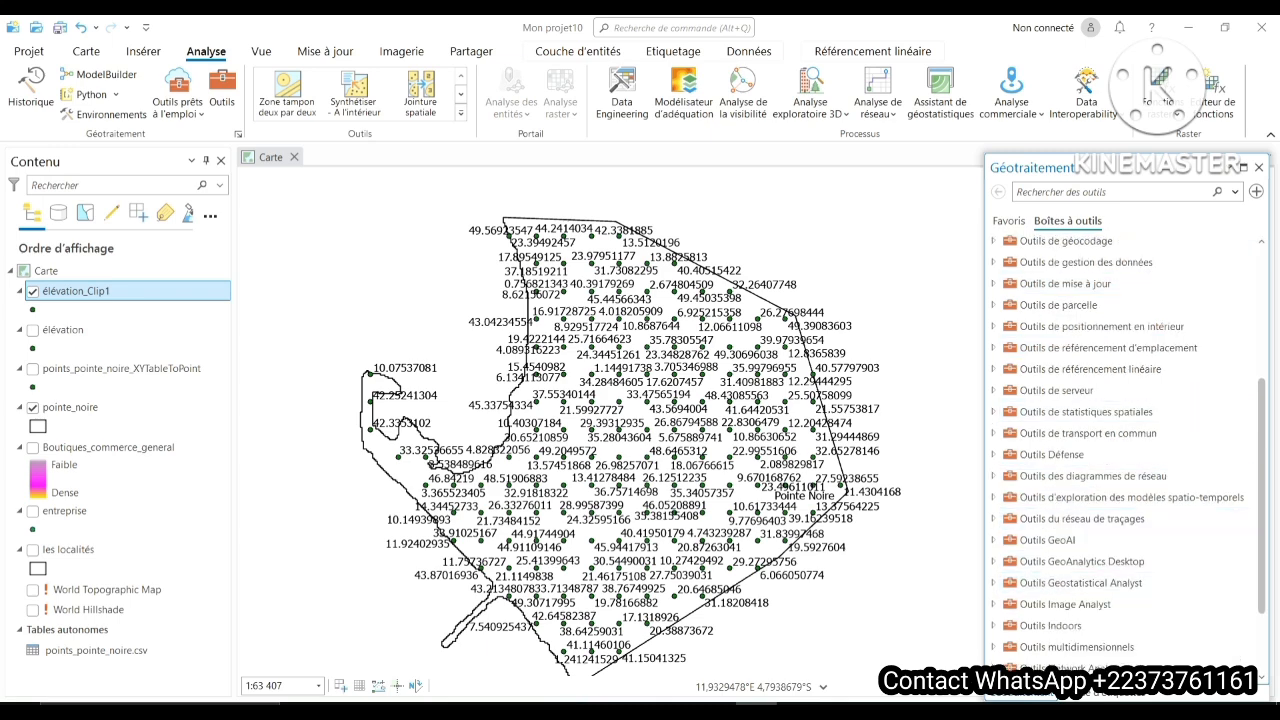
scroll(1100, 600, "down", 3)
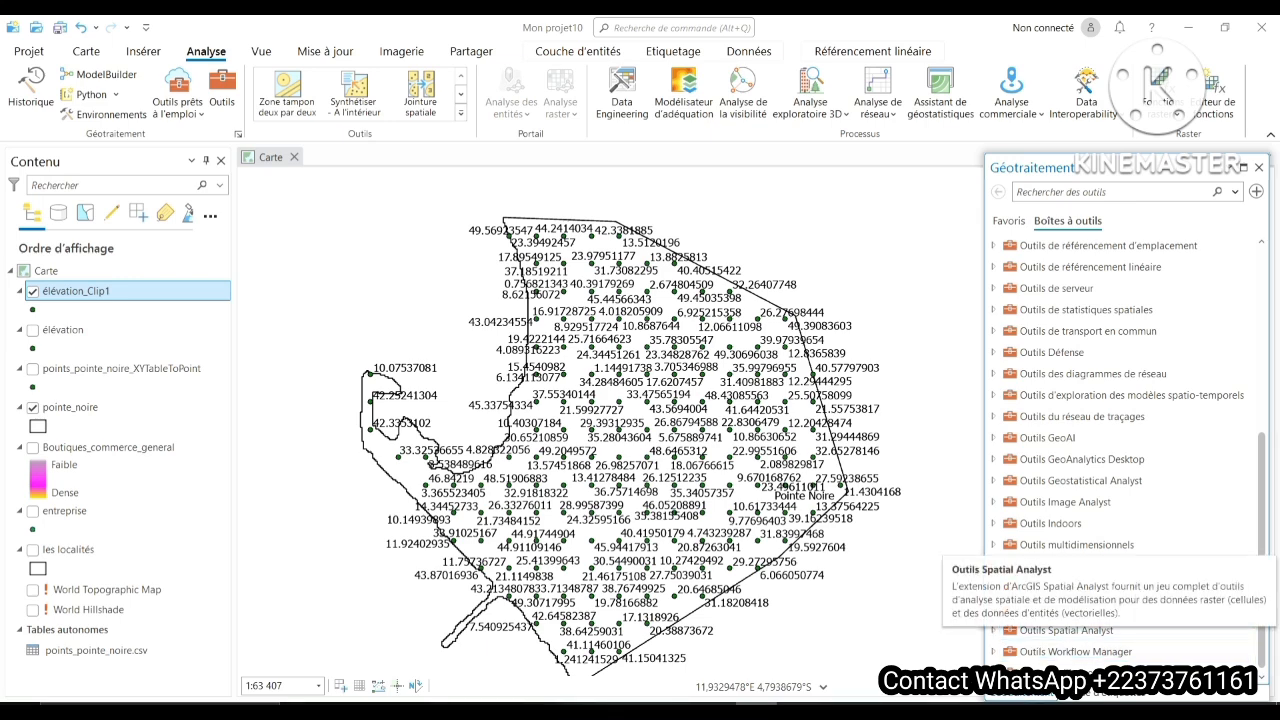
left_click(1066, 630)
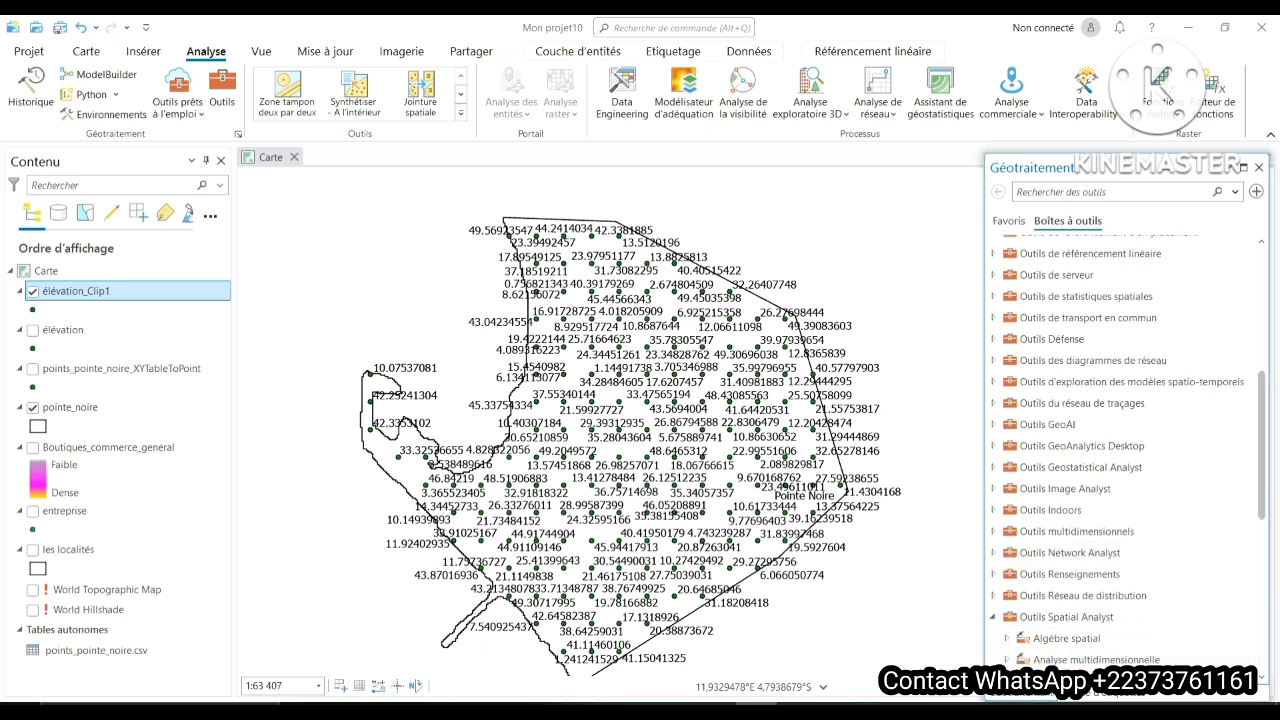
scroll(1127, 450, "down", 3)
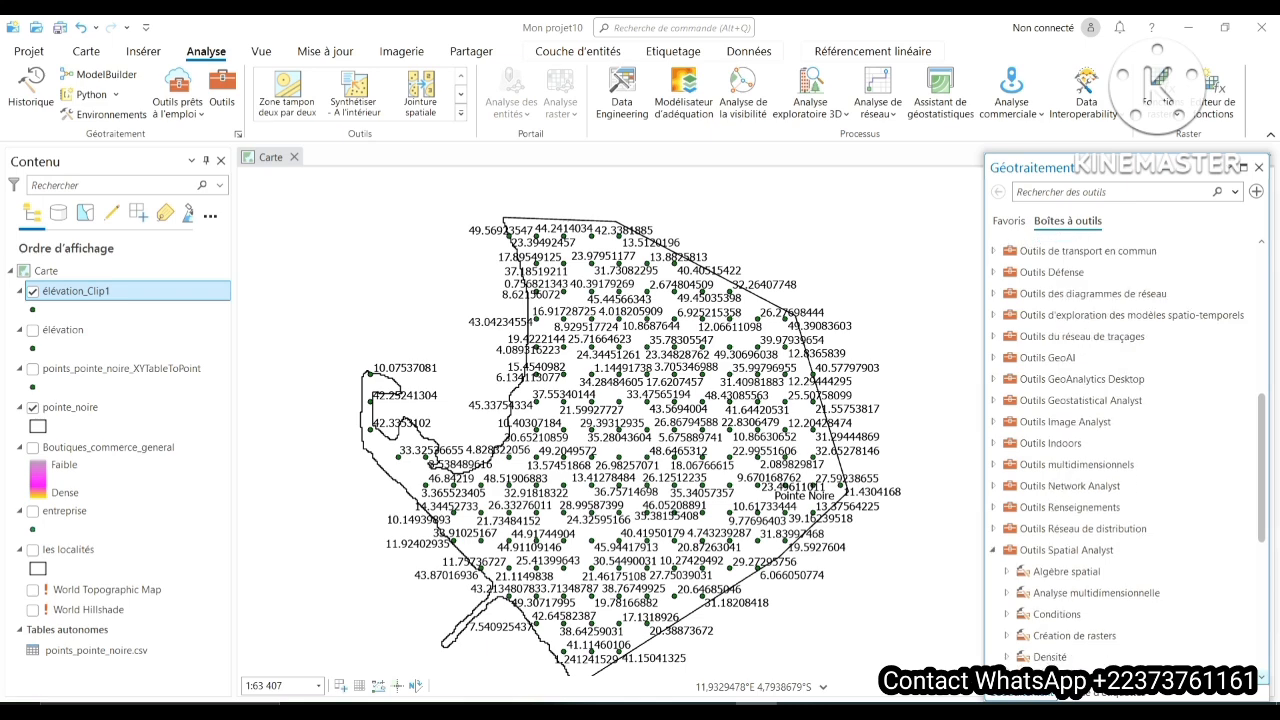
scroll(1127, 450, "down", 3)
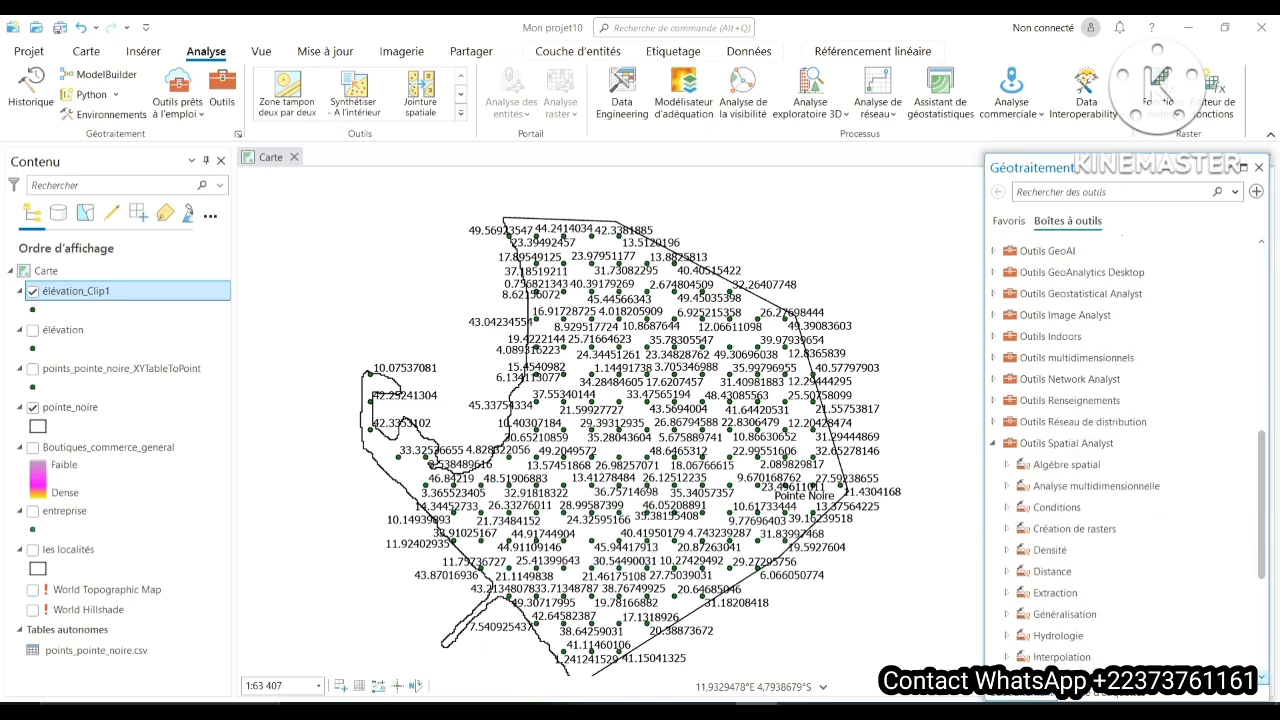
scroll(1127, 450, "down", 1)
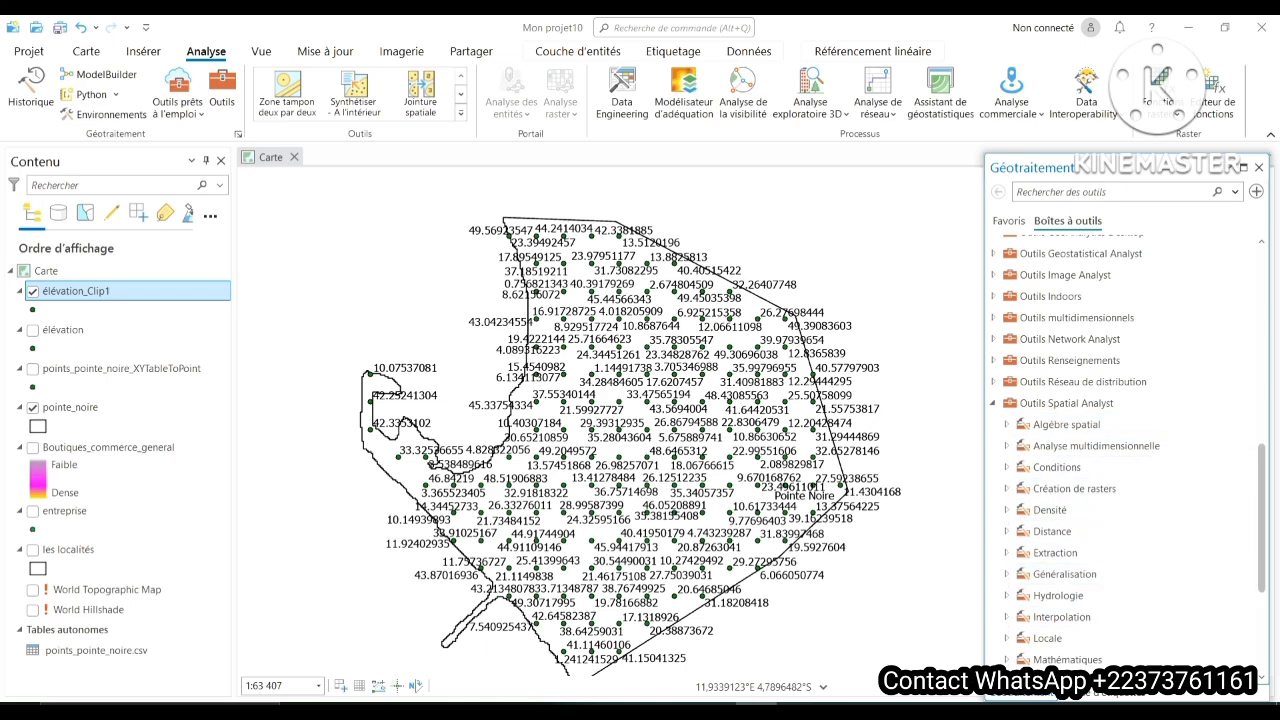
scroll(1127, 453, "down", 1)
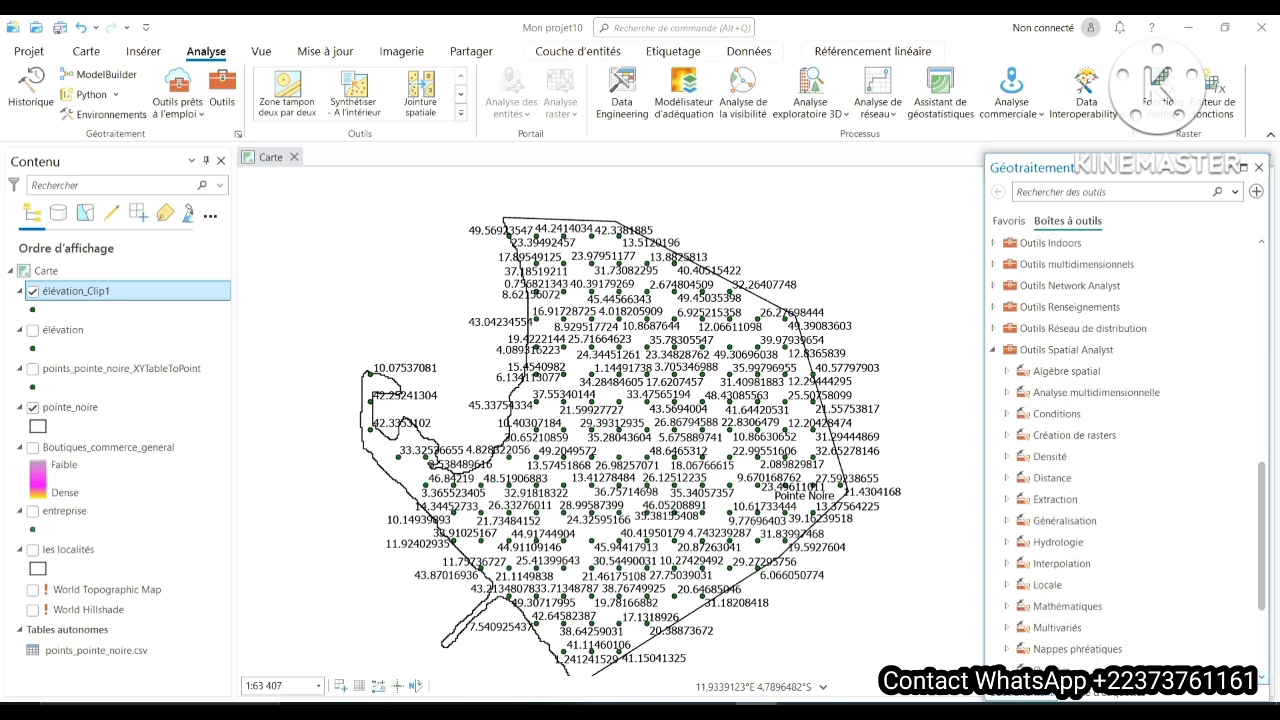
left_click(1007, 564)
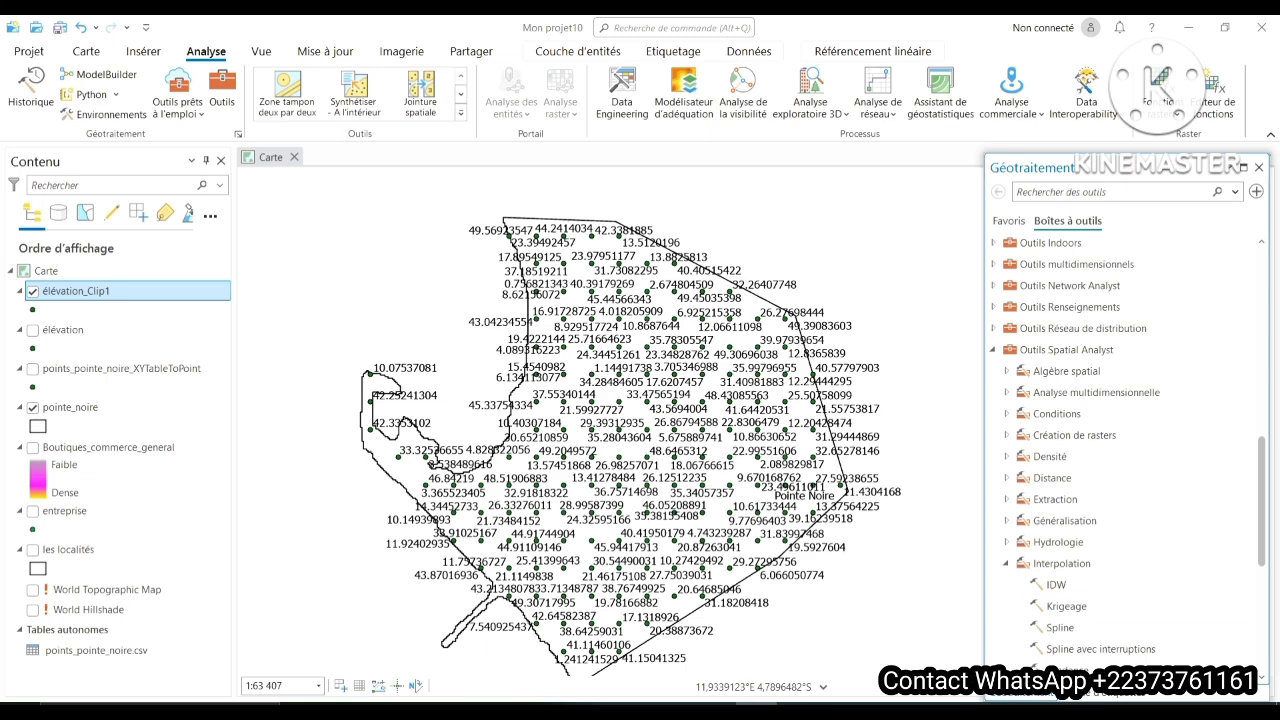
left_click(1056, 585)
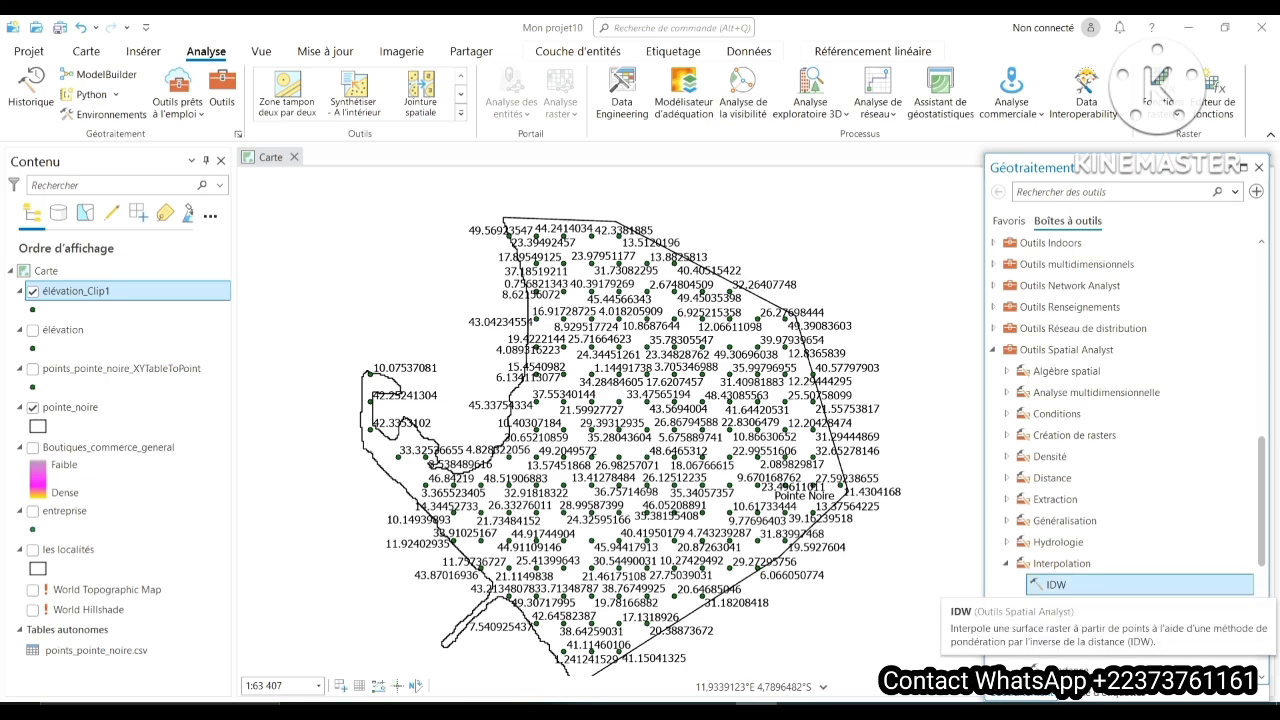
double_click(1056, 585)
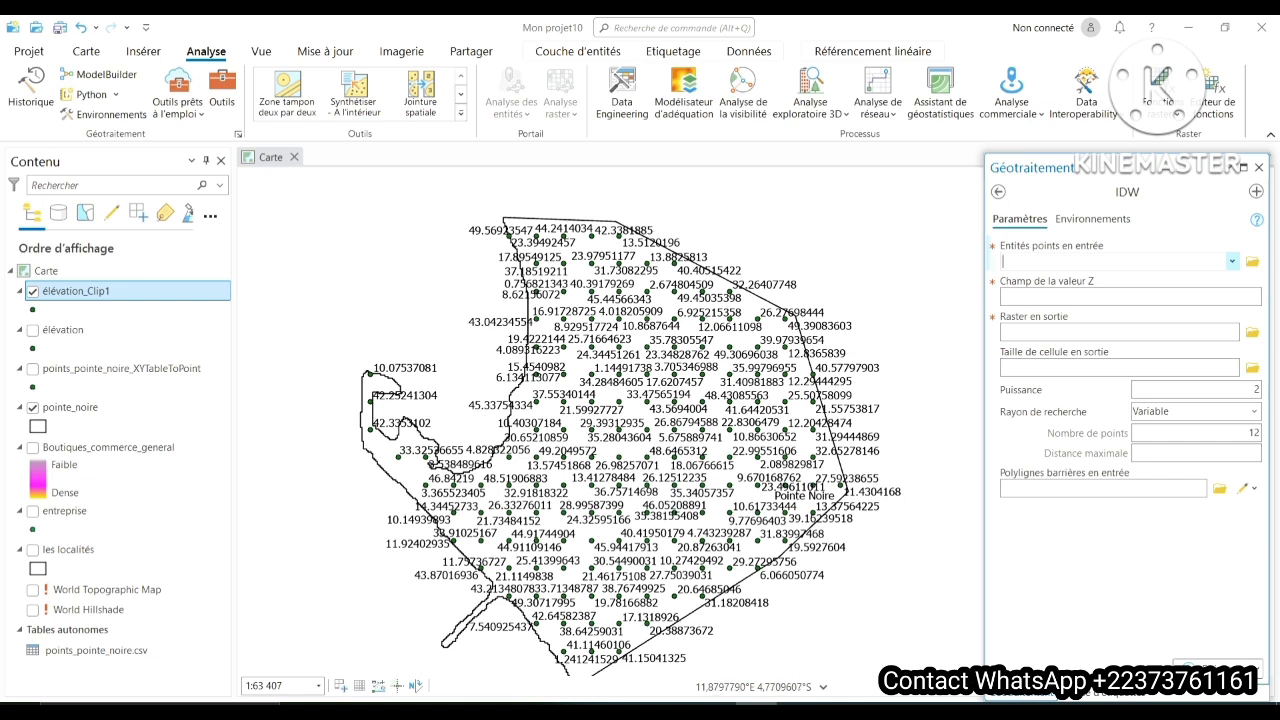
- Run the IDW interpolation on the élévation_Clip1 points with Altitude as the Z value field
left_click(1232, 261)
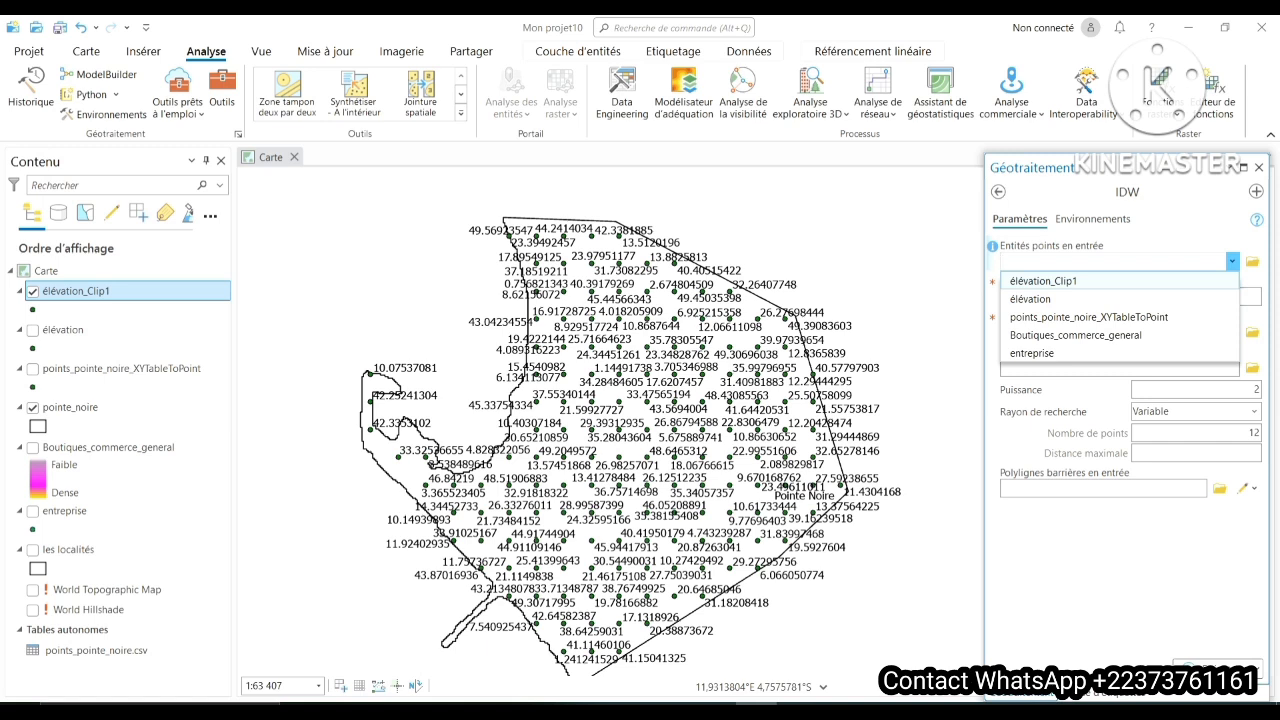
left_click(1043, 281)
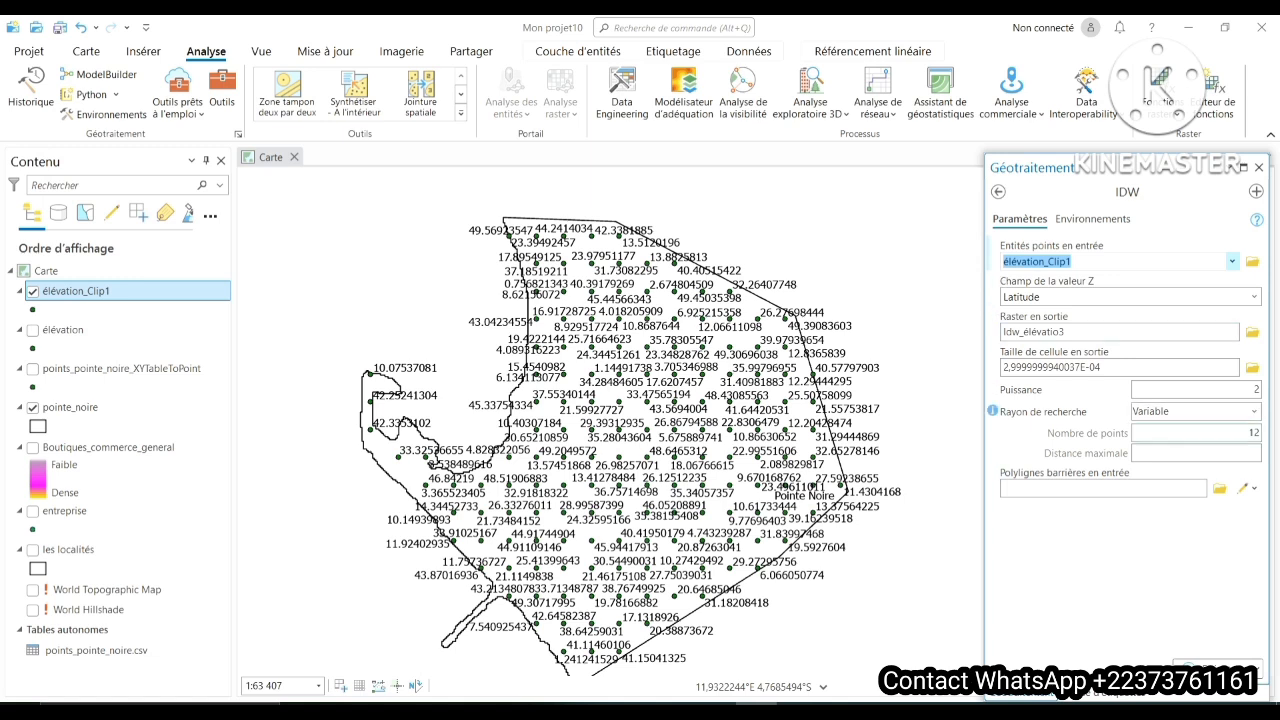
left_click(1254, 297)
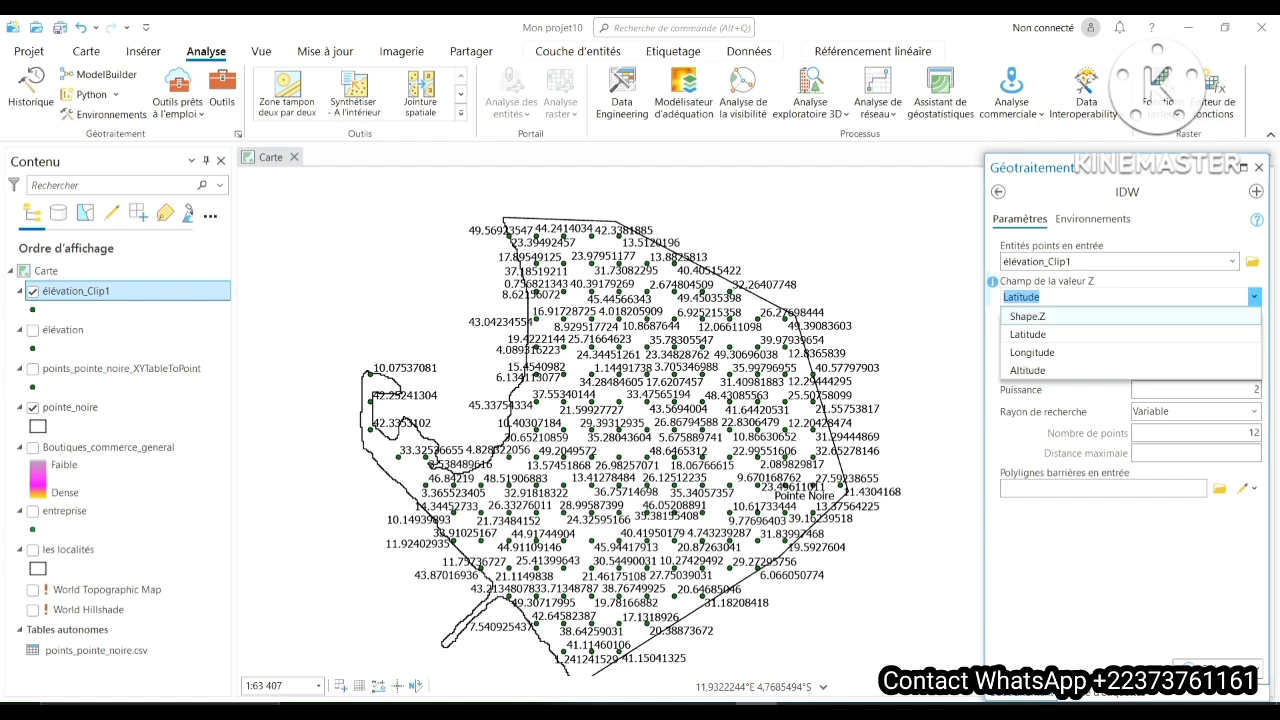
left_click(1036, 371)
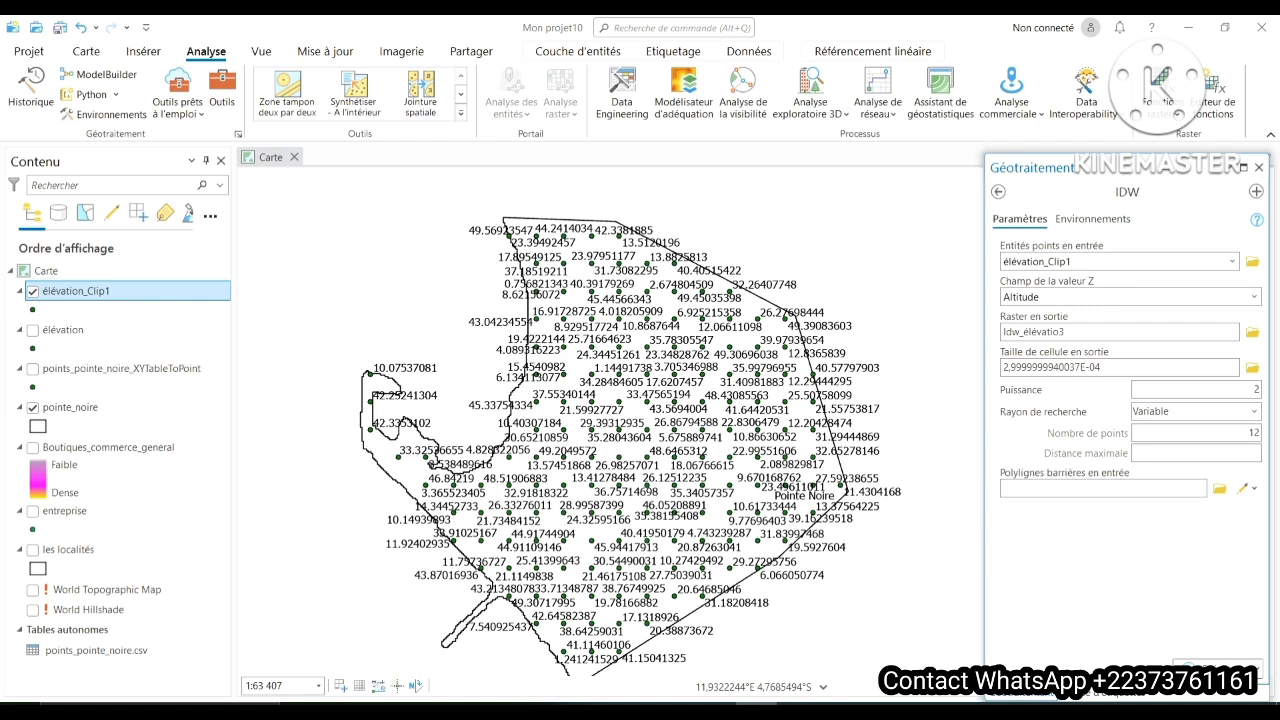
left_click(1215, 667)
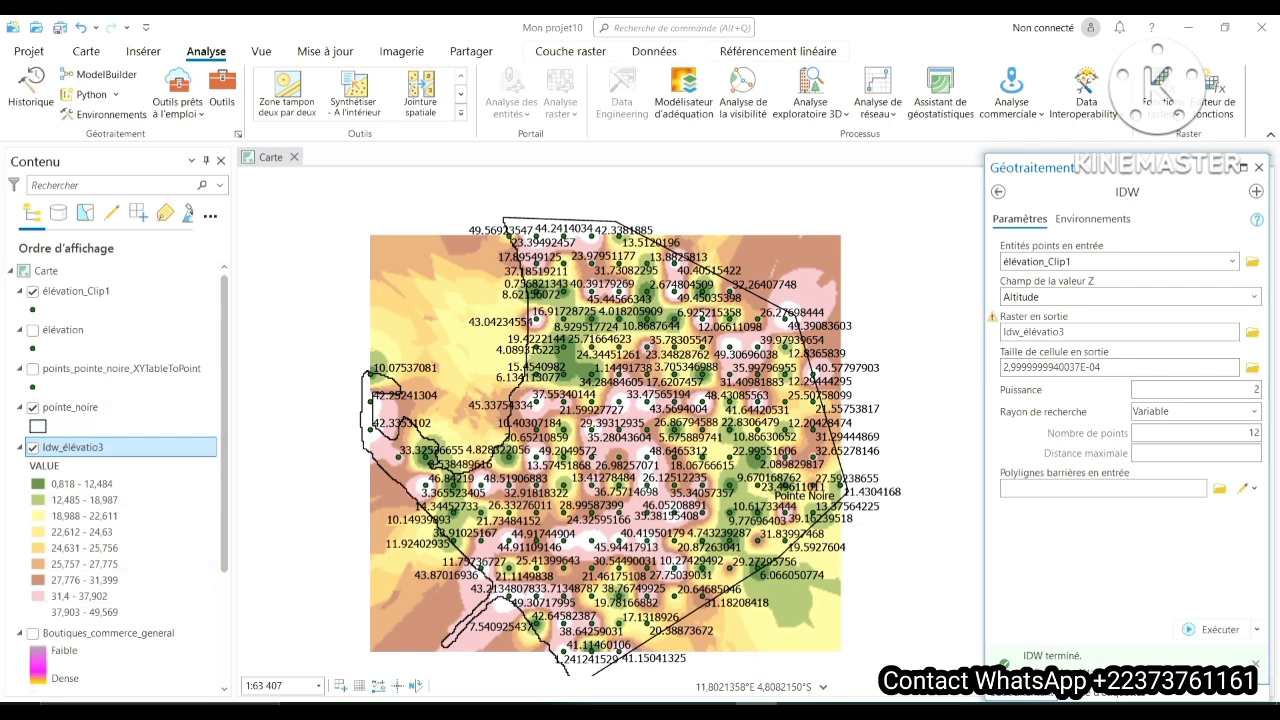
- Open the symbology of the interpolated Idw_élévatio3 raster and set its number of classes to 3
right_click(122, 448)
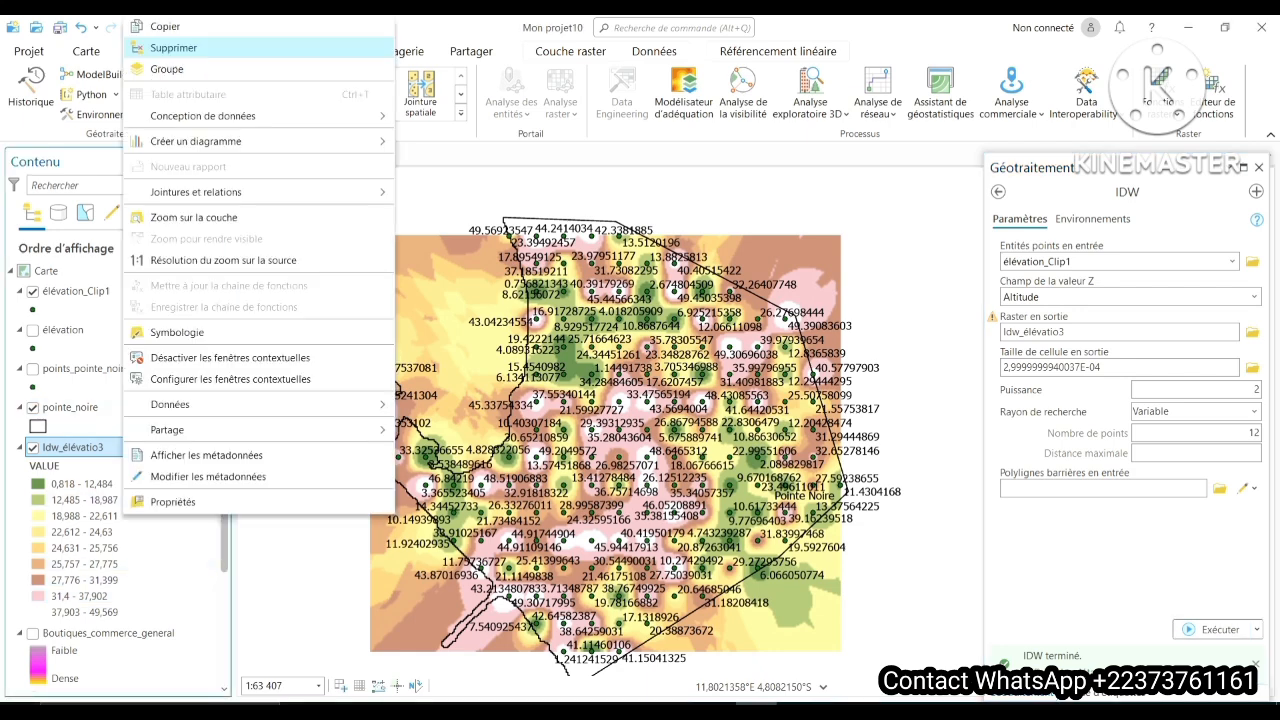
left_click(177, 332)
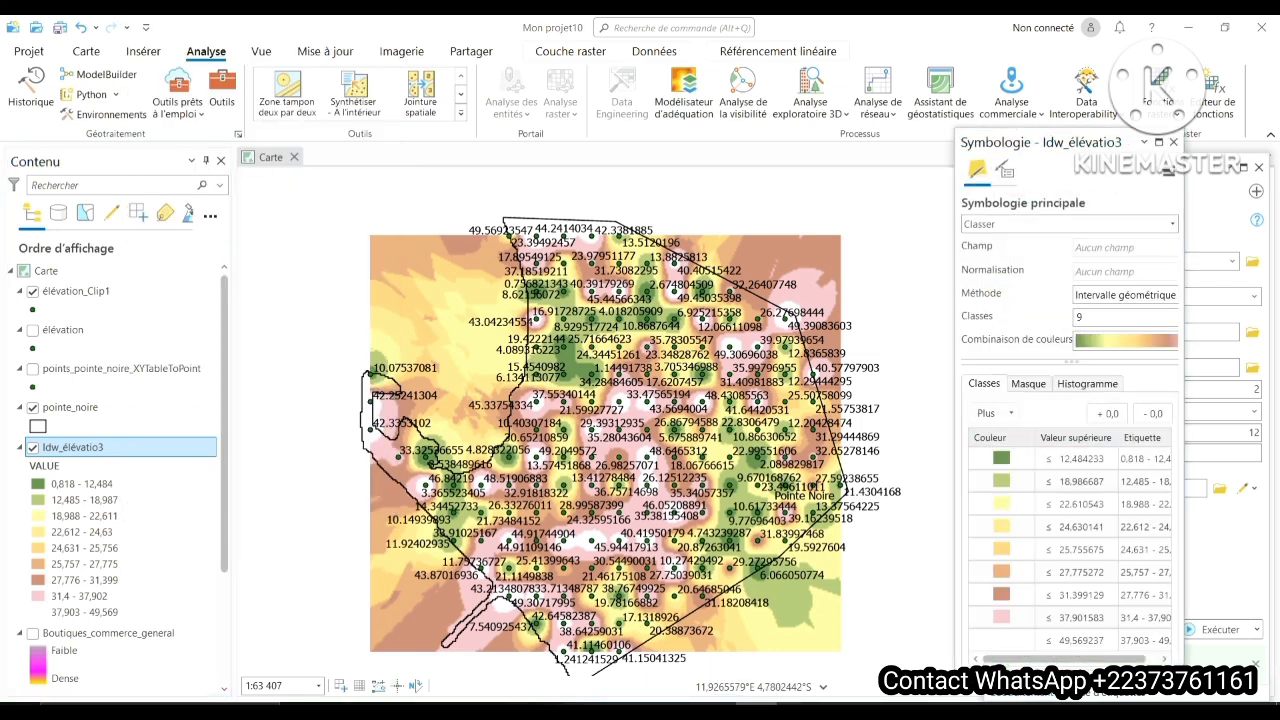
left_click(1108, 317)
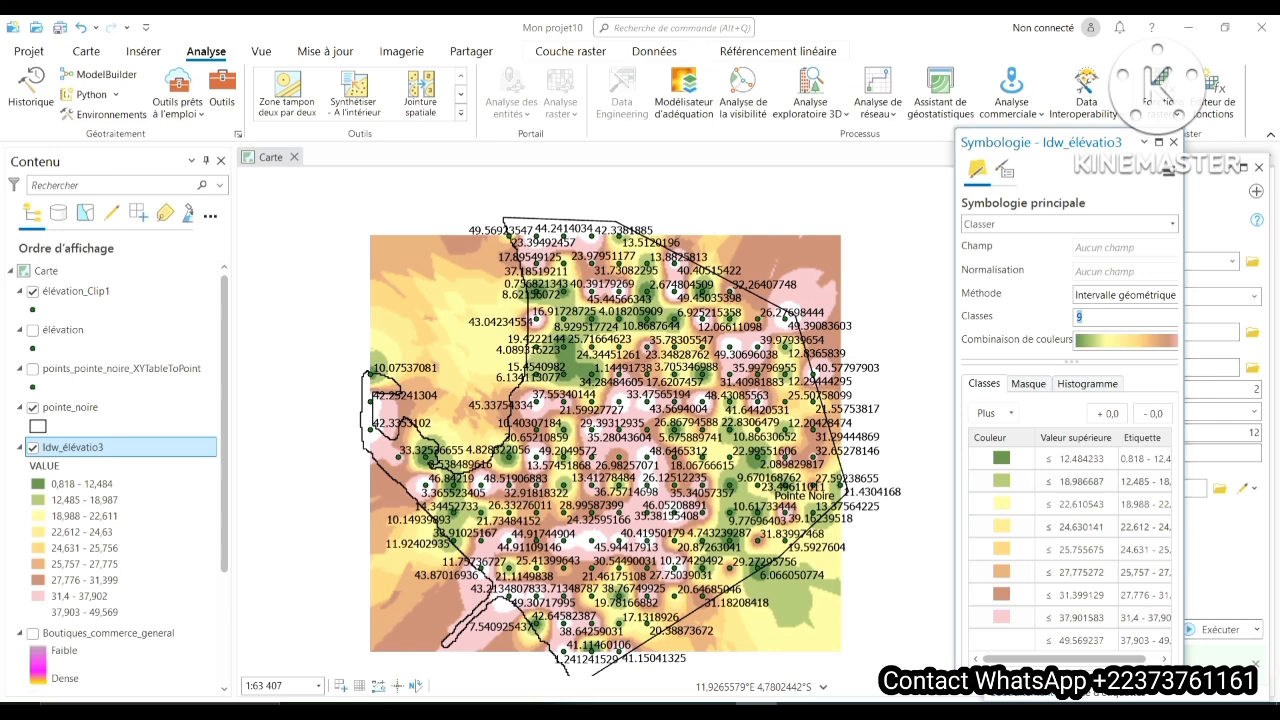
key("BackSpace")
type("3")
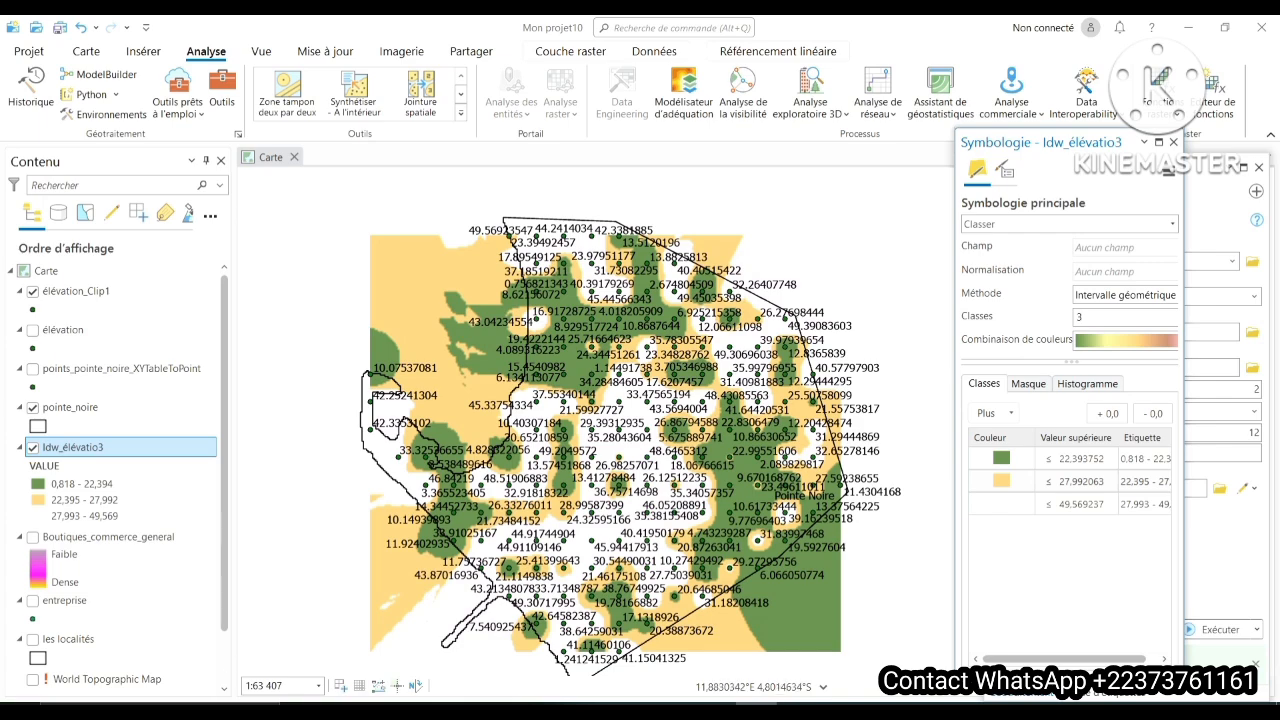
- Inspect the classified raster against the altitude labels and hide the élévation_Clip1 point layer
scroll(525, 428, "up", 4)
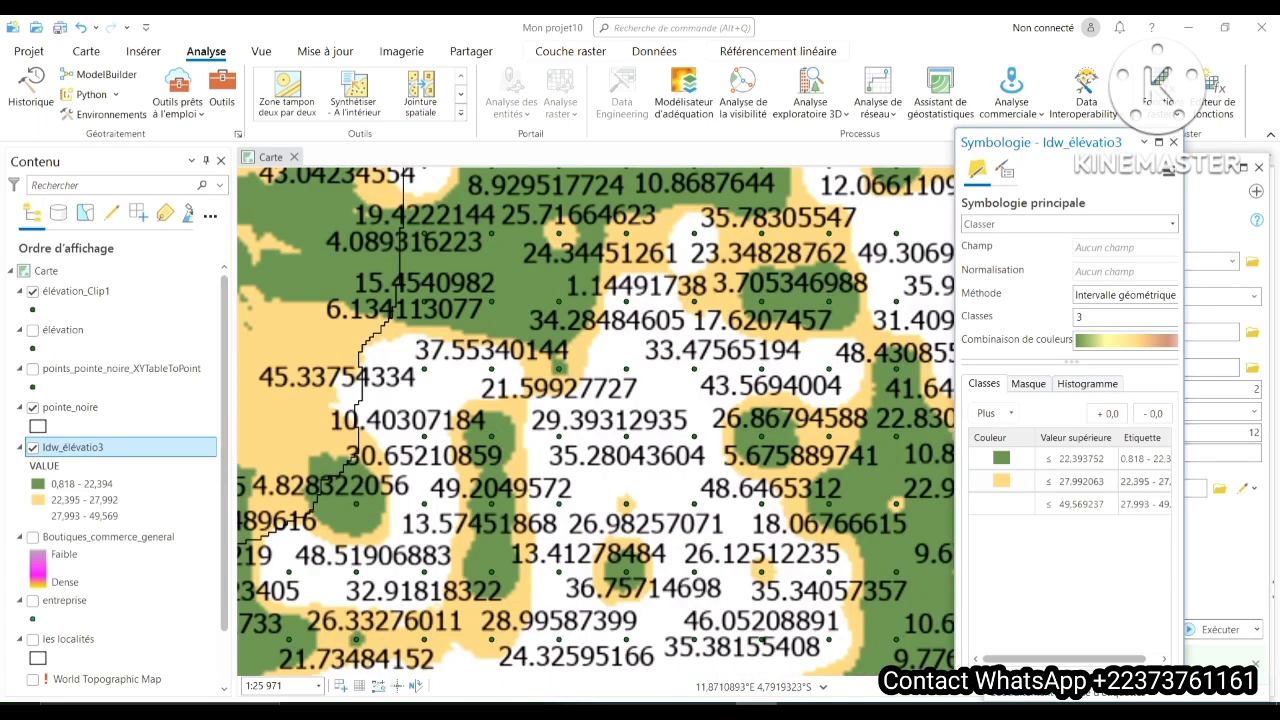
scroll(580, 500, "down", 2)
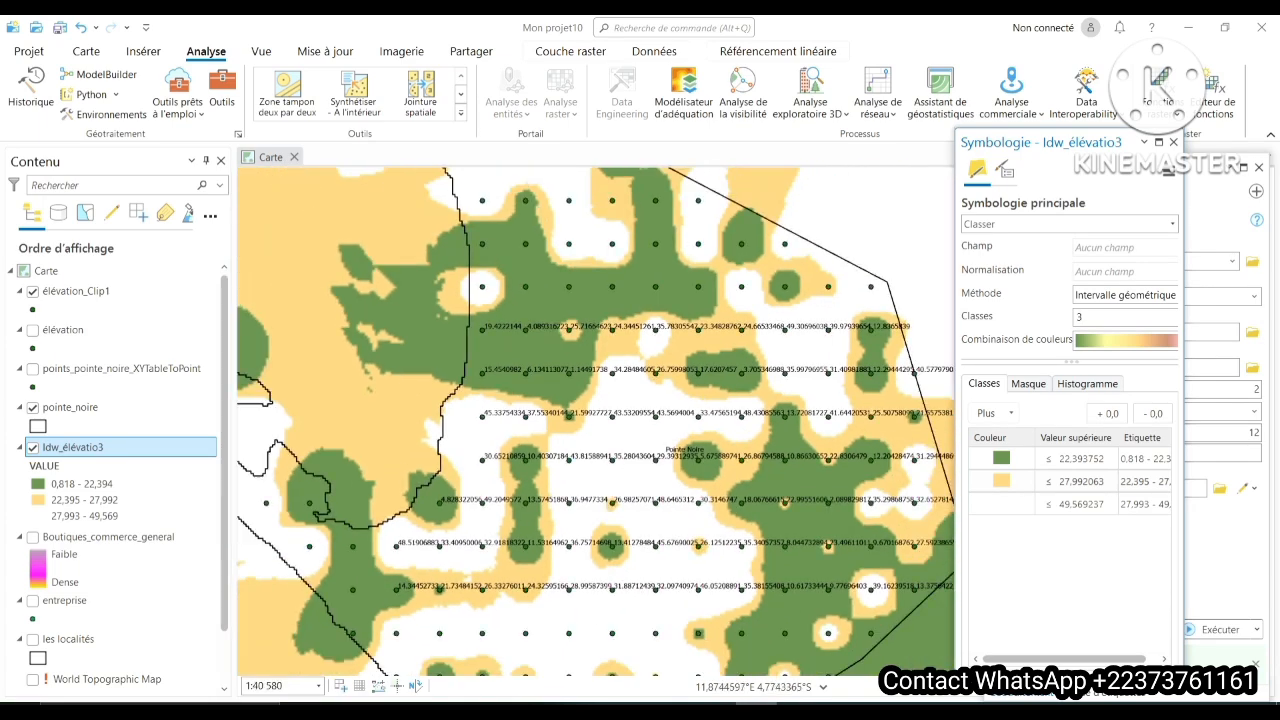
scroll(507, 425, "down", 4)
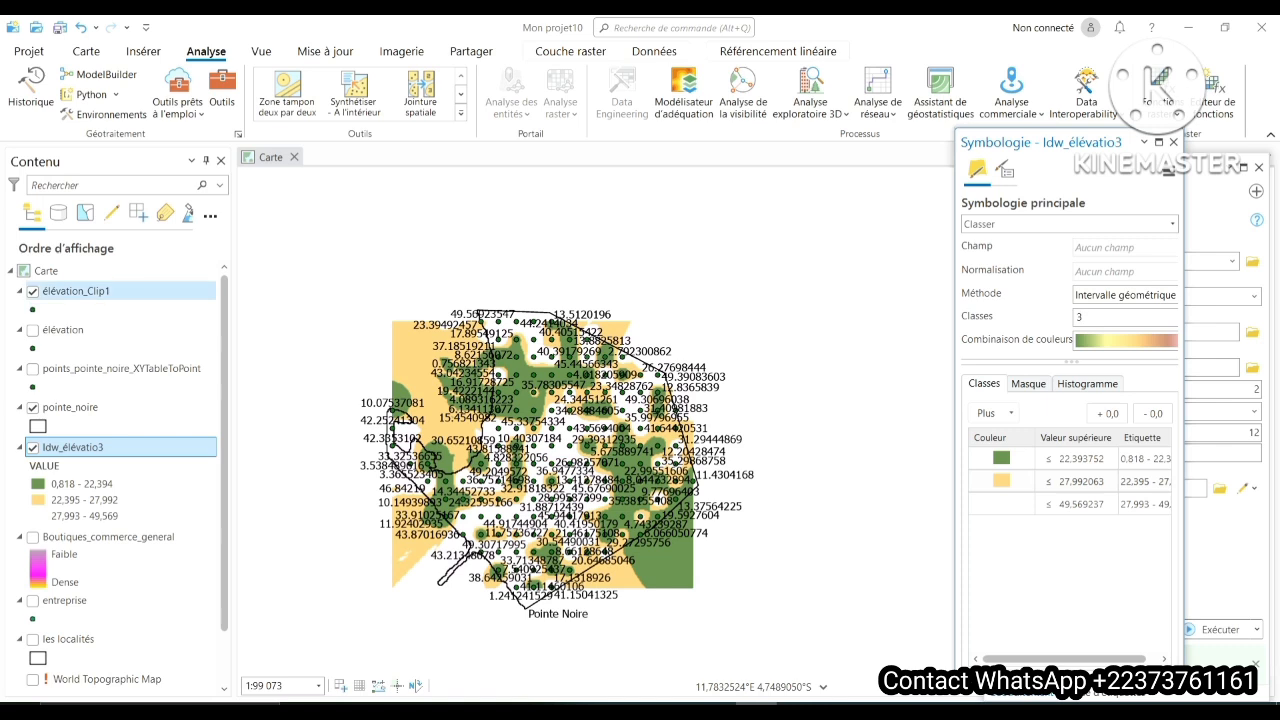
left_click(33, 291)
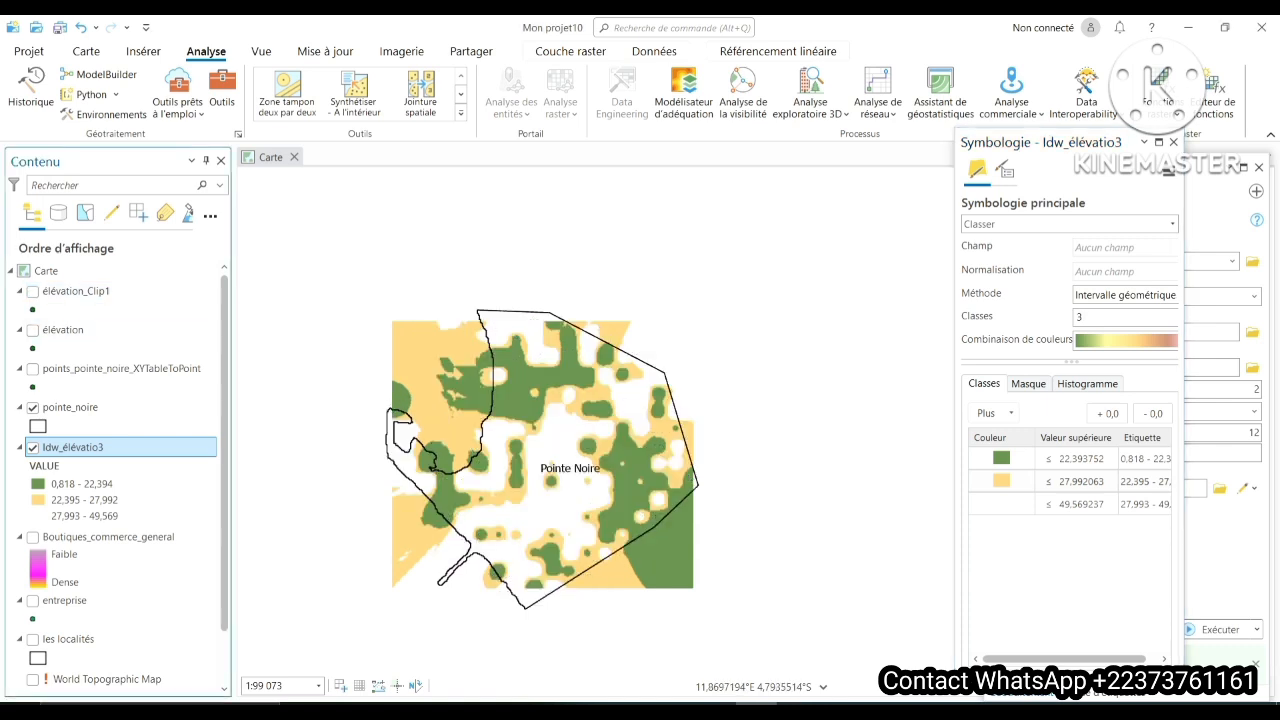
left_click_drag(582, 475, 688, 420)
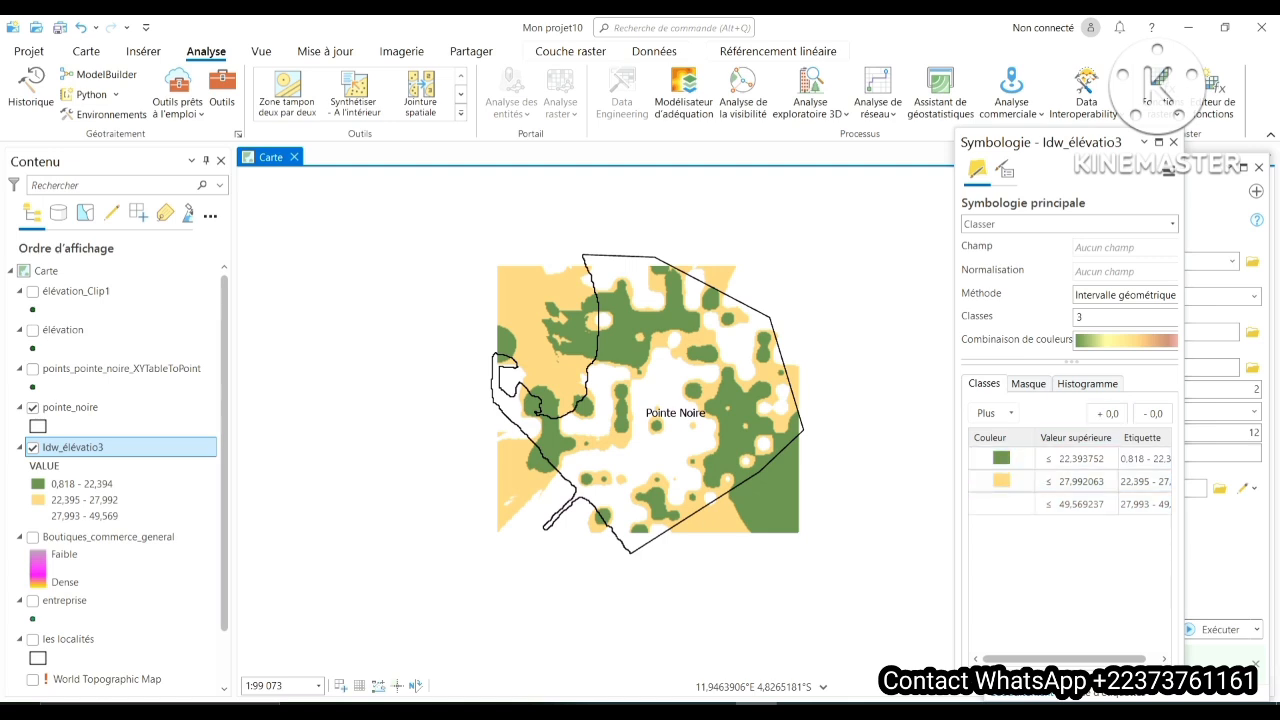
- Apply the Blanc à noir colour scheme to the Idw_élévatio3 raster
left_click(1127, 341)
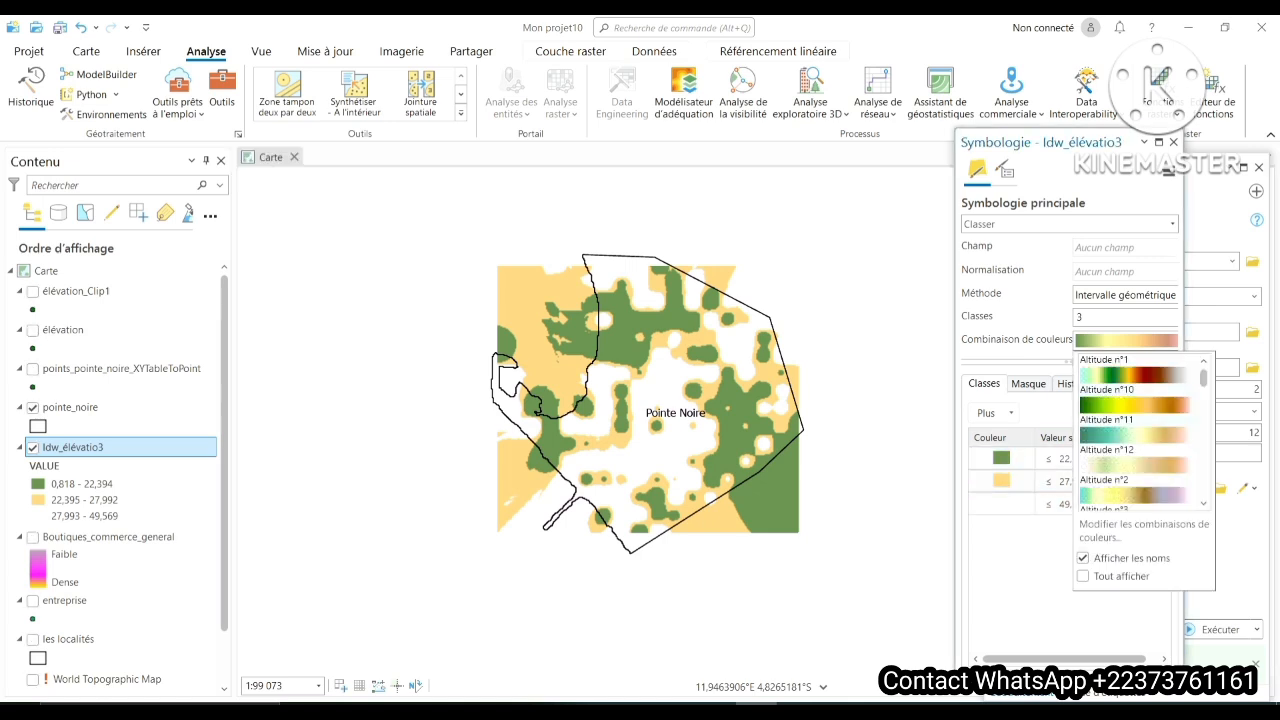
scroll(1140, 430, "down", 2)
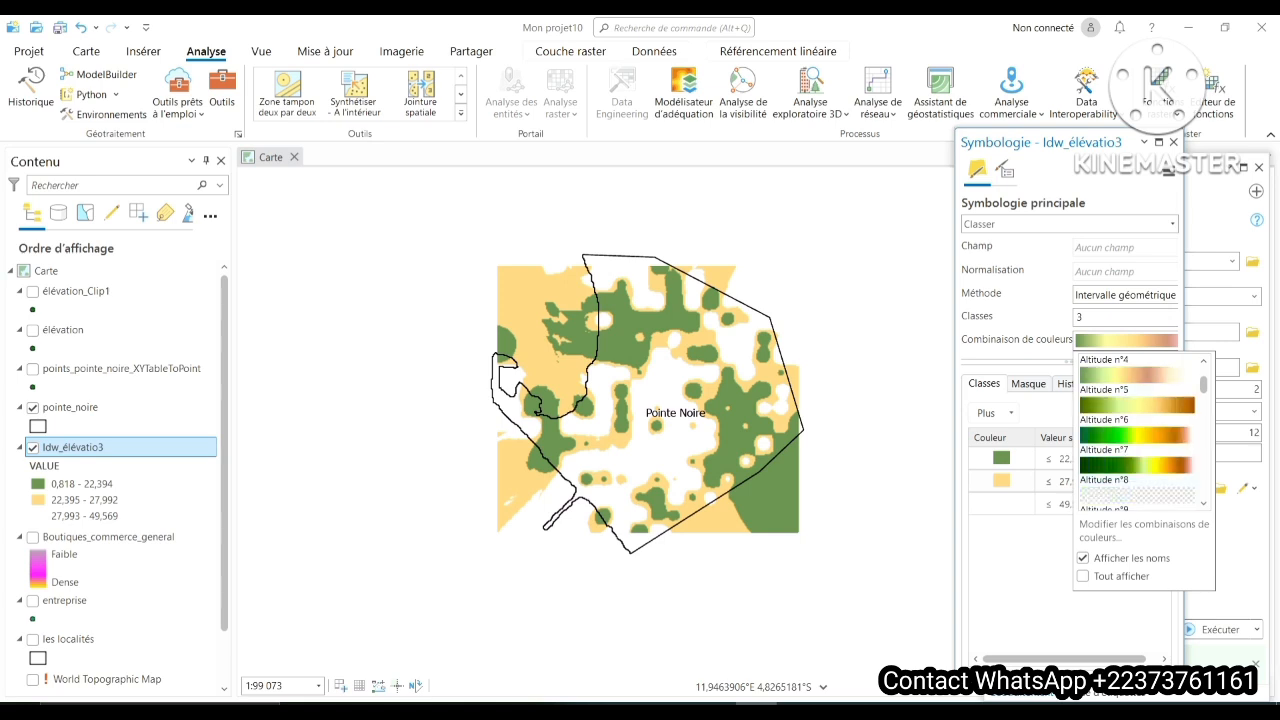
scroll(1140, 430, "down", 2)
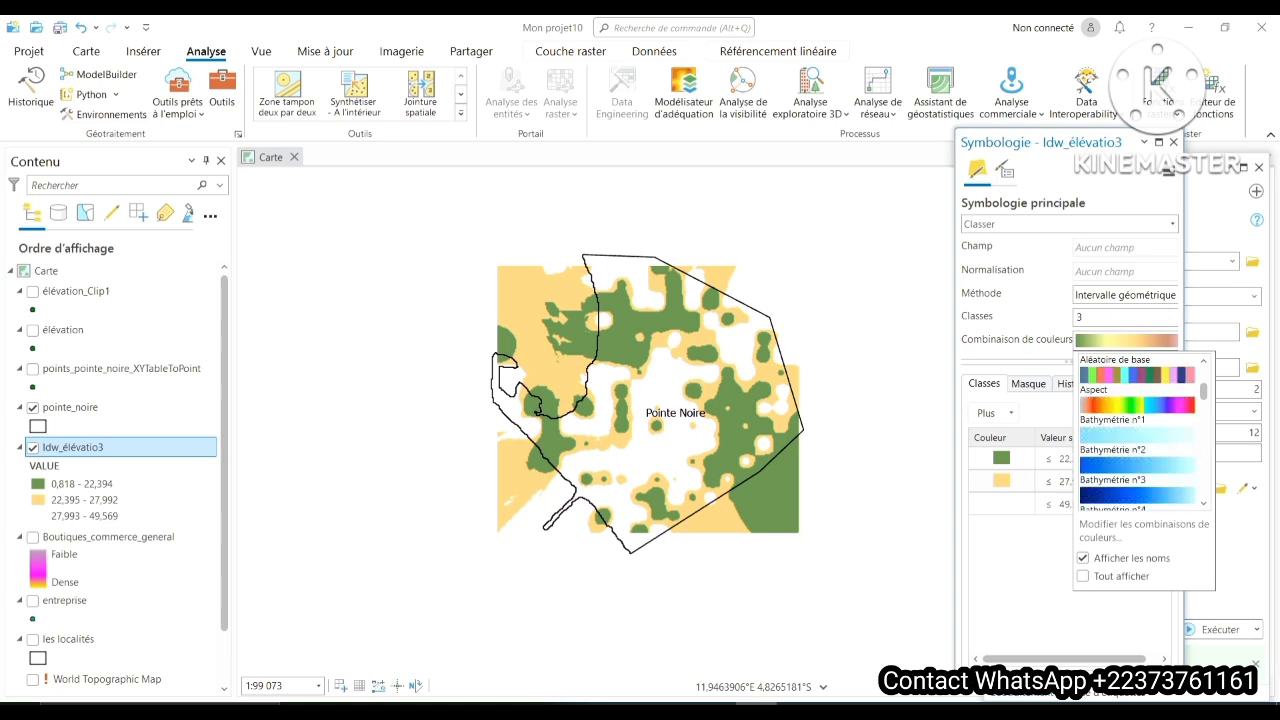
left_click(1204, 503)
left_click(1204, 503)
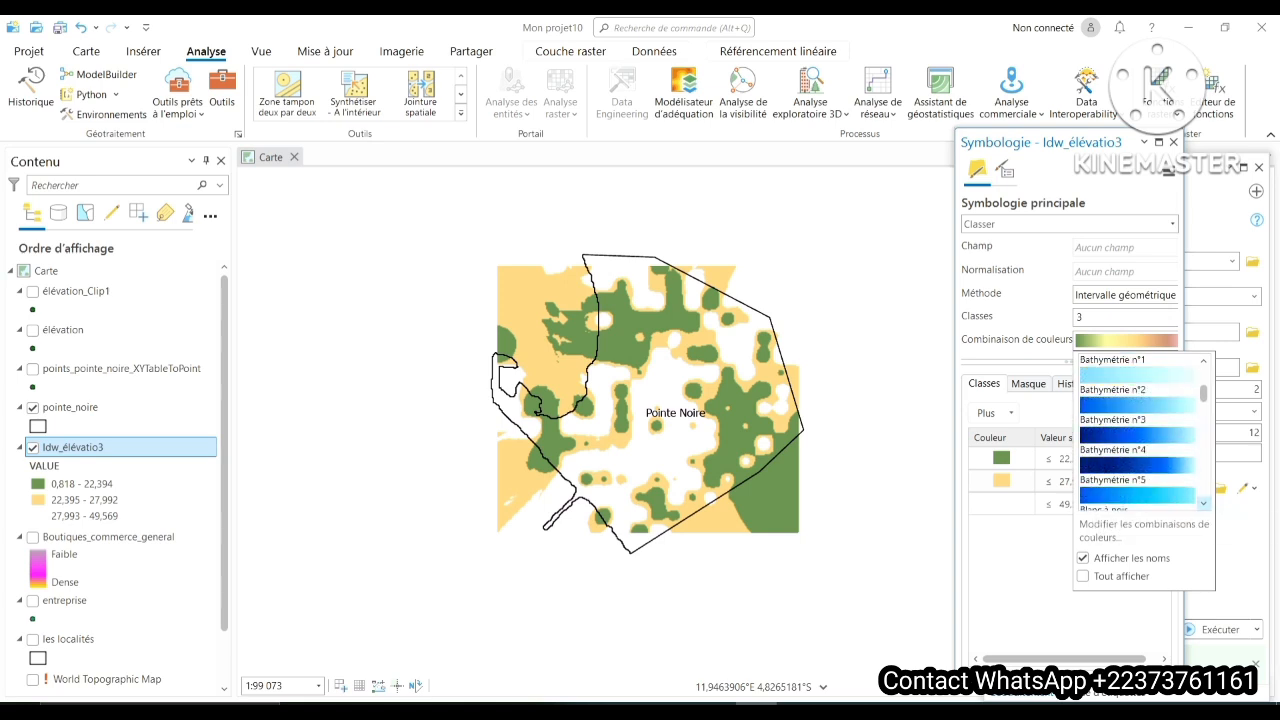
left_click(1204, 503)
left_click(1137, 494)
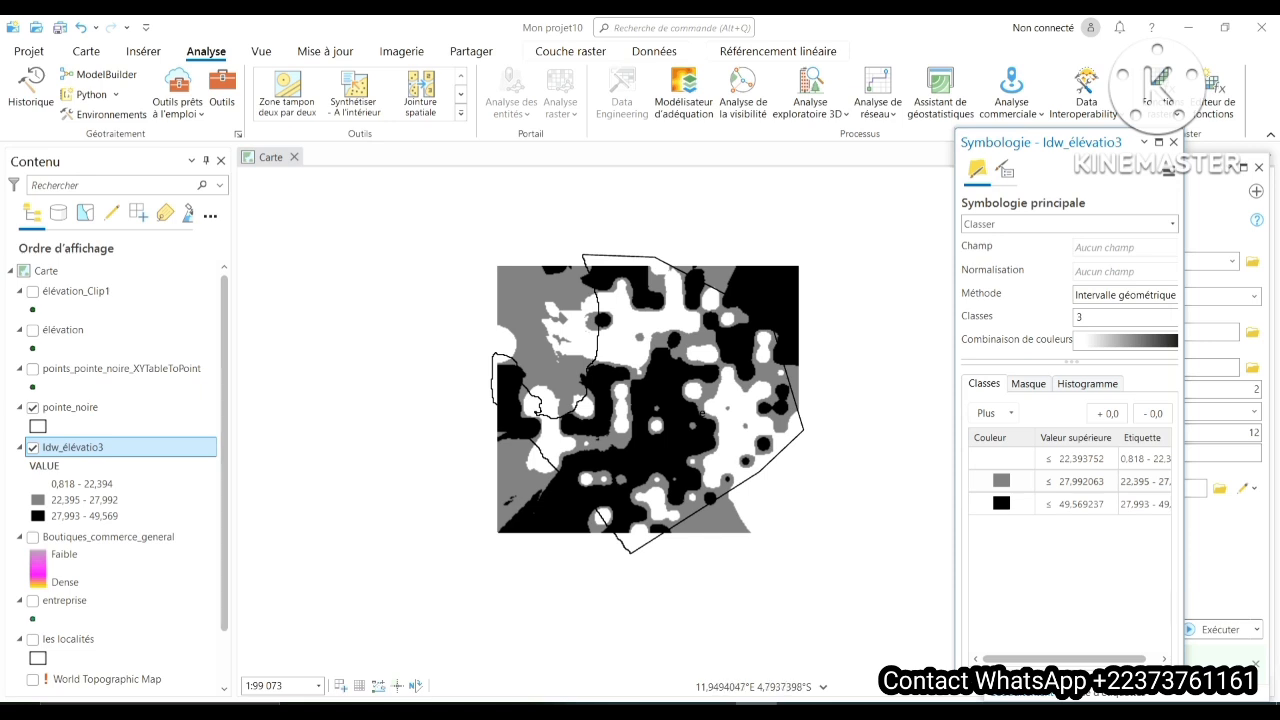
- Apply the Jaune à rouge colour scheme to the Idw_élévatio3 raster
left_click(1125, 340)
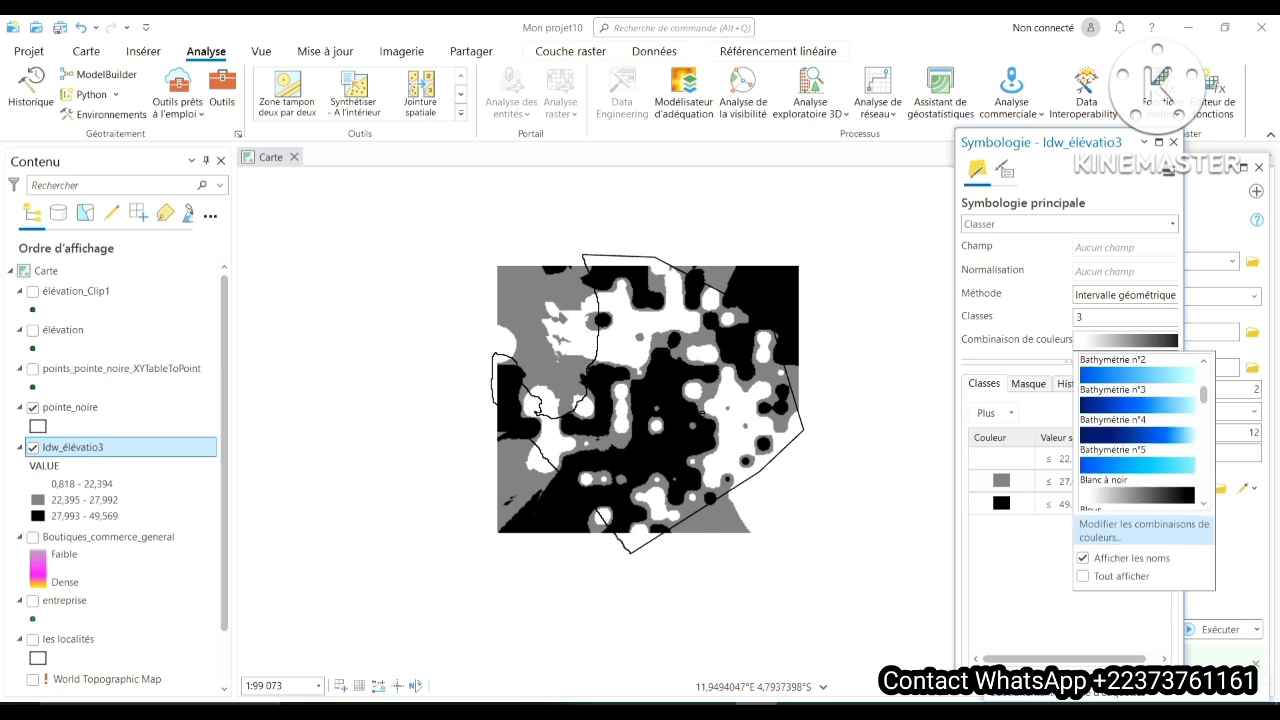
scroll(1137, 430, "down", 5)
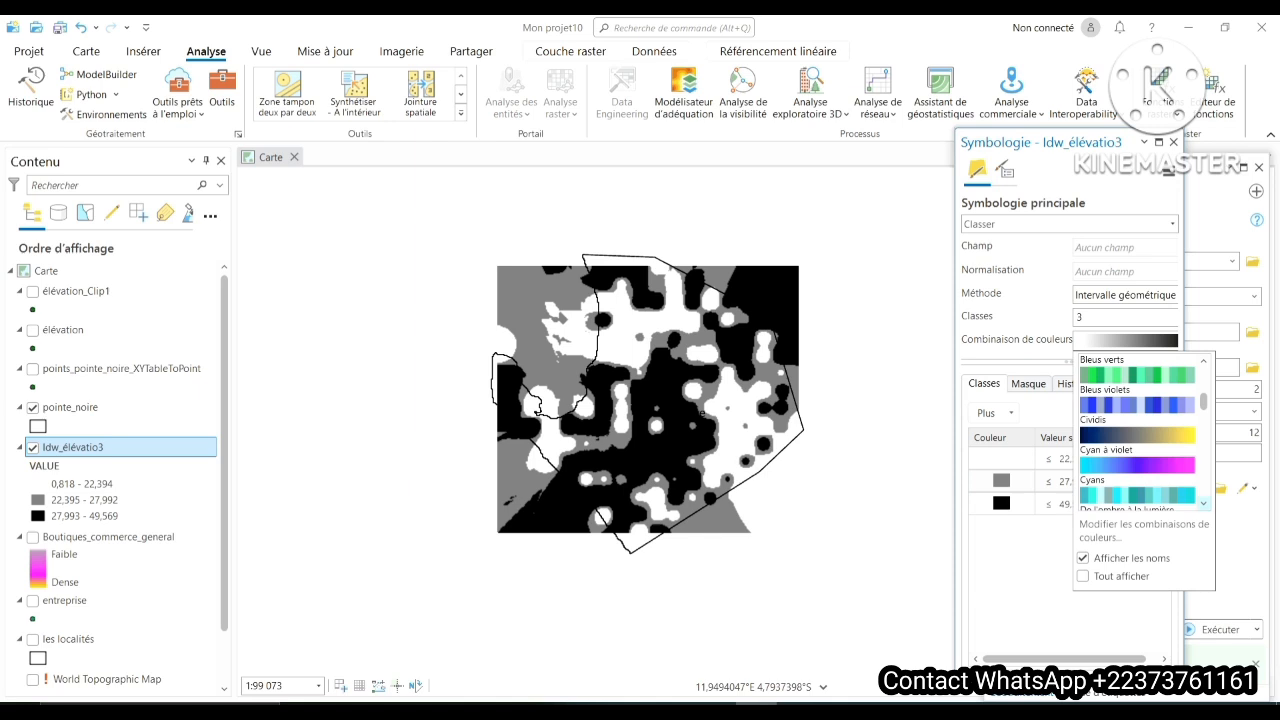
scroll(1137, 430, "down", 8)
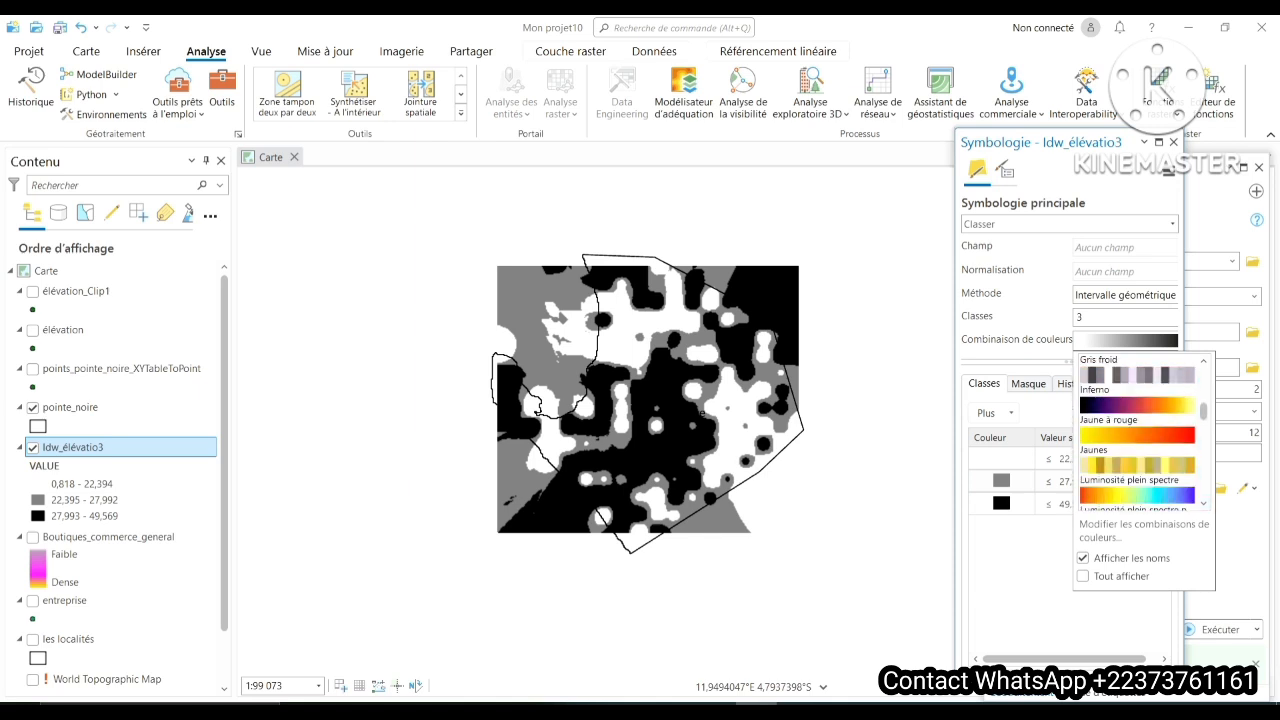
left_click(1137, 434)
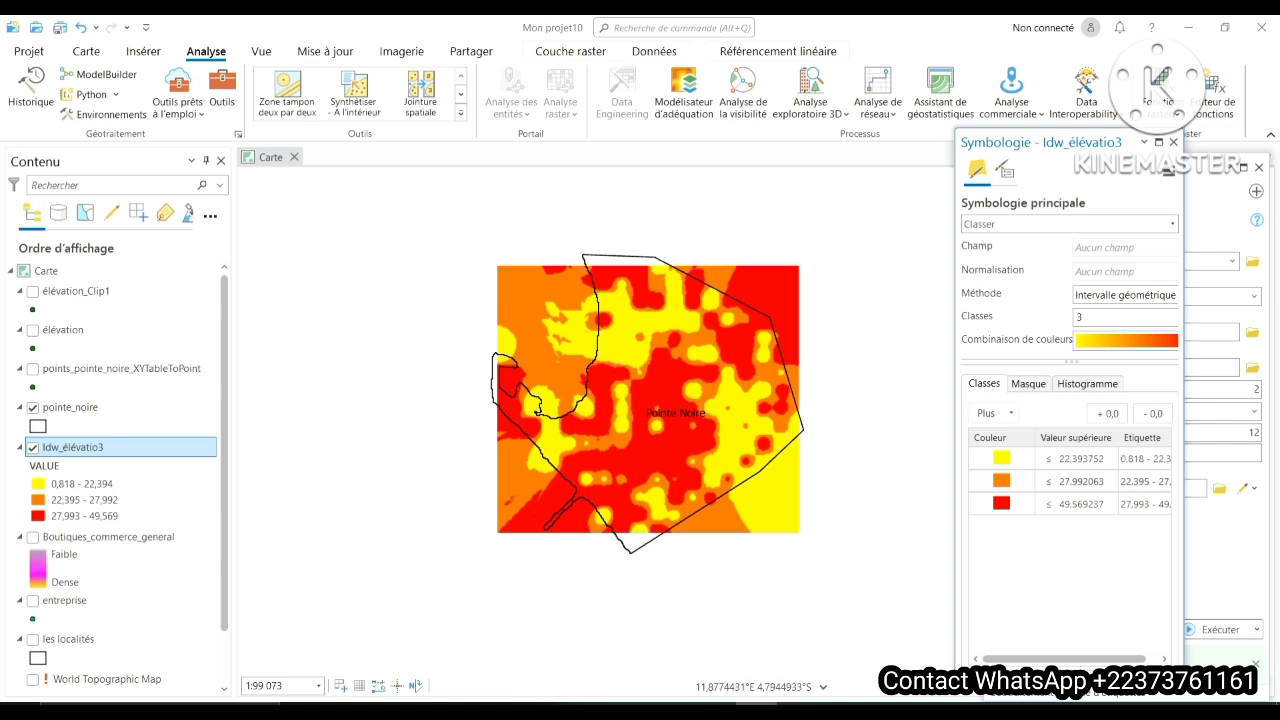
- Show the élévation_Clip1 points and compare their altitude labels with the three colour classes of the Idw_élévatio3 raster
scroll(684, 423, "up", 2)
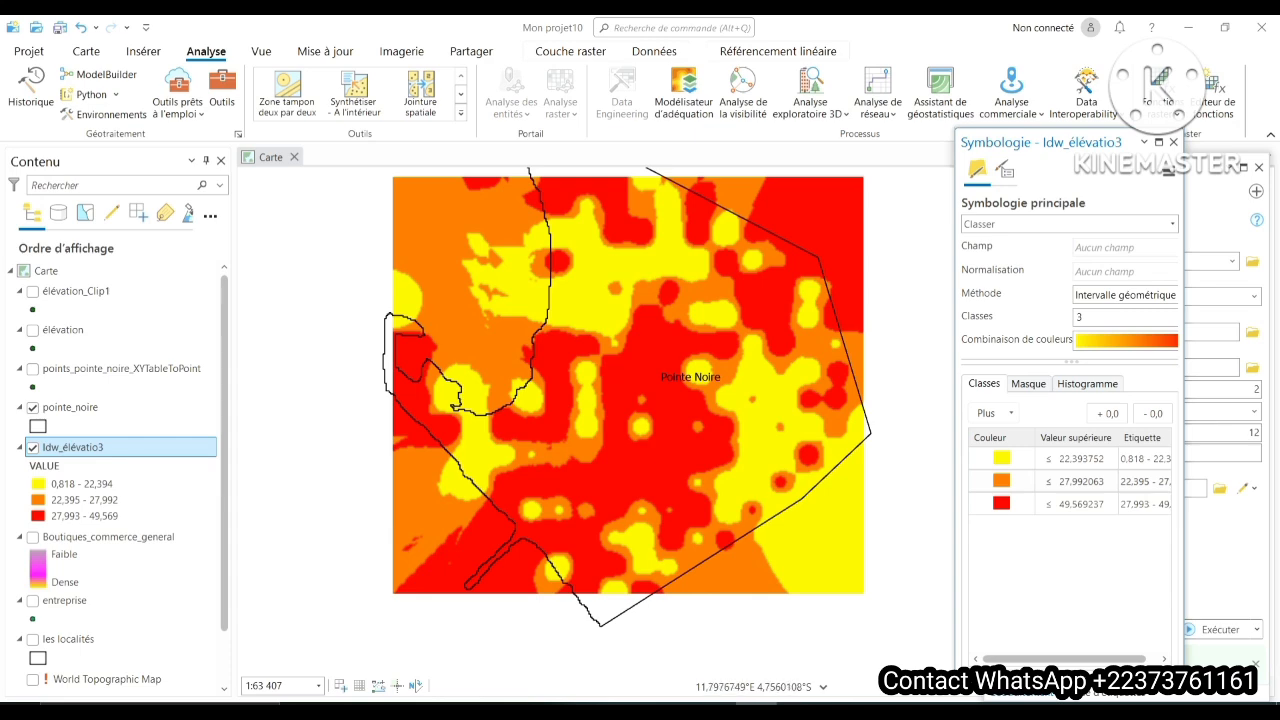
left_click(33, 292)
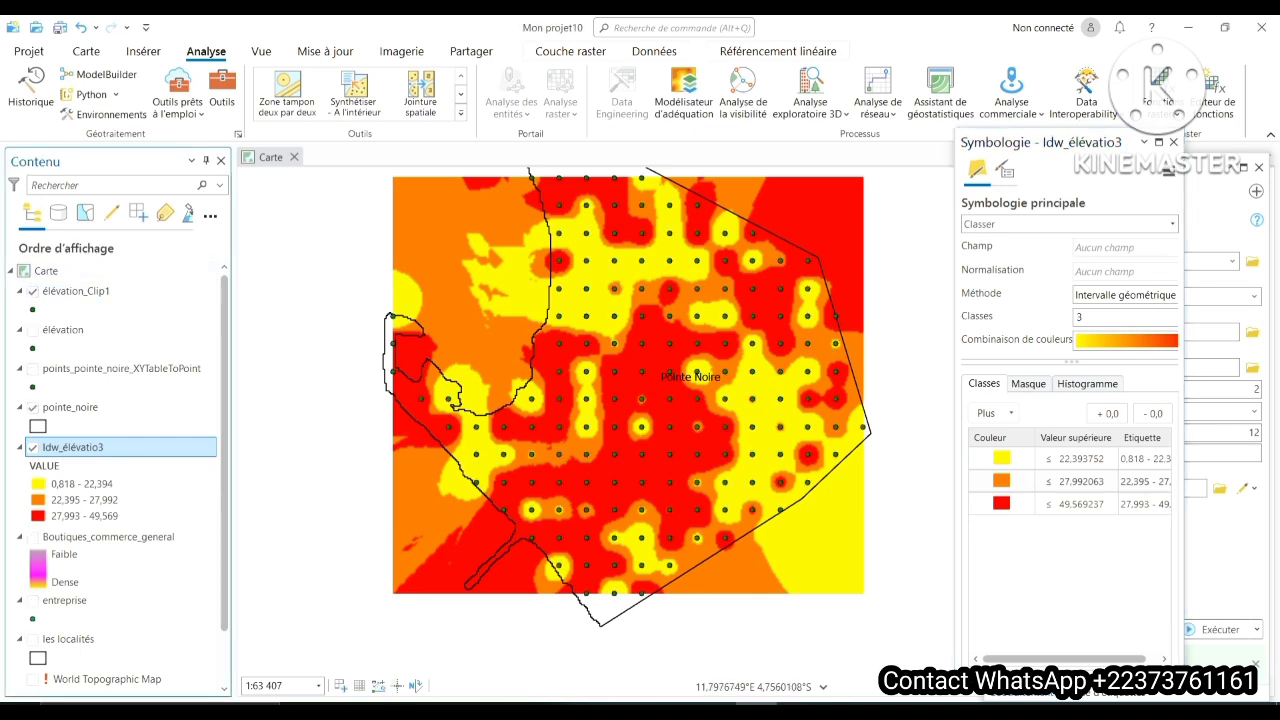
scroll(631, 239, "up", 2)
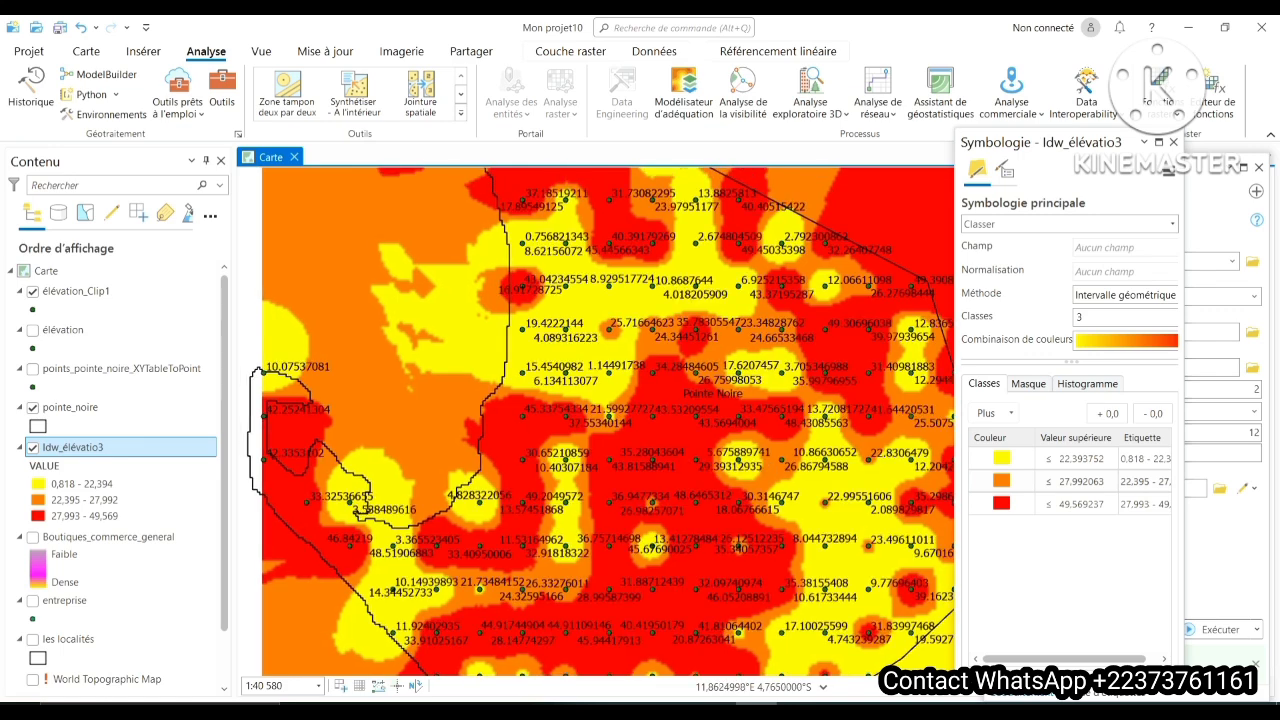
scroll(583, 283, "up", 3)
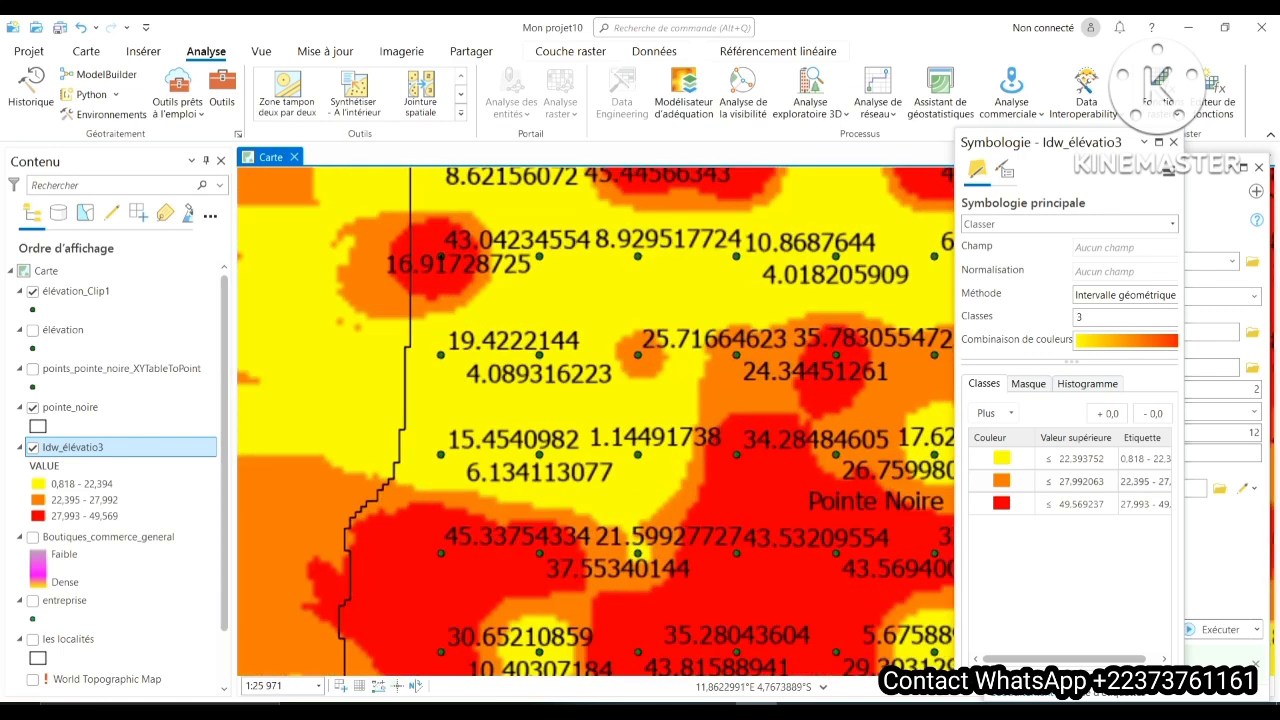
left_click_drag(583, 283, 582, 334)
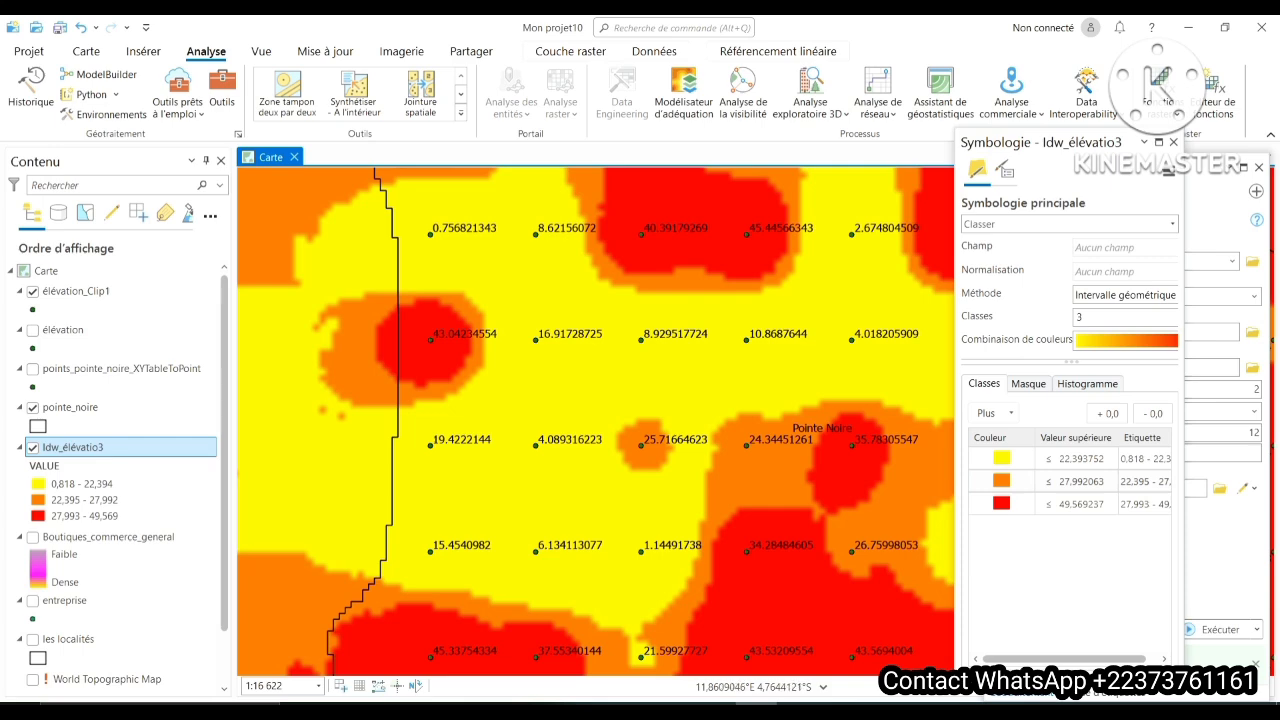
scroll(674, 363, "down", 3)
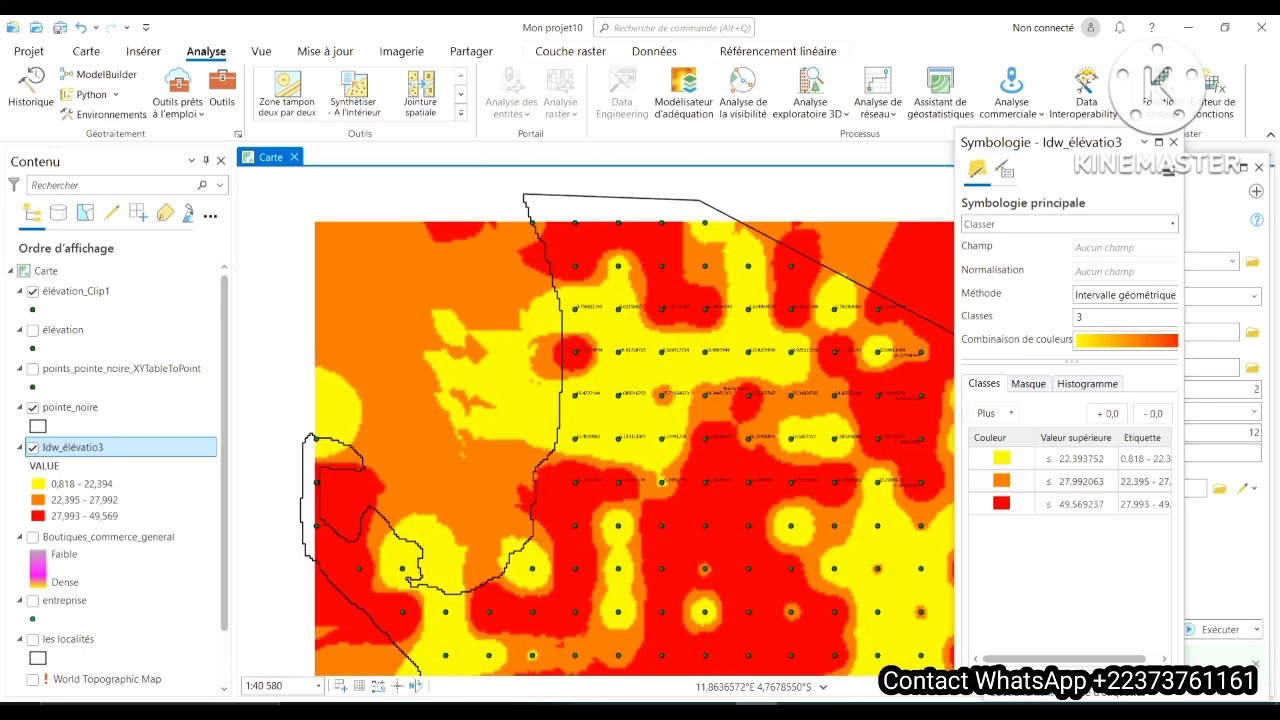
left_click_drag(667, 371, 610, 250)
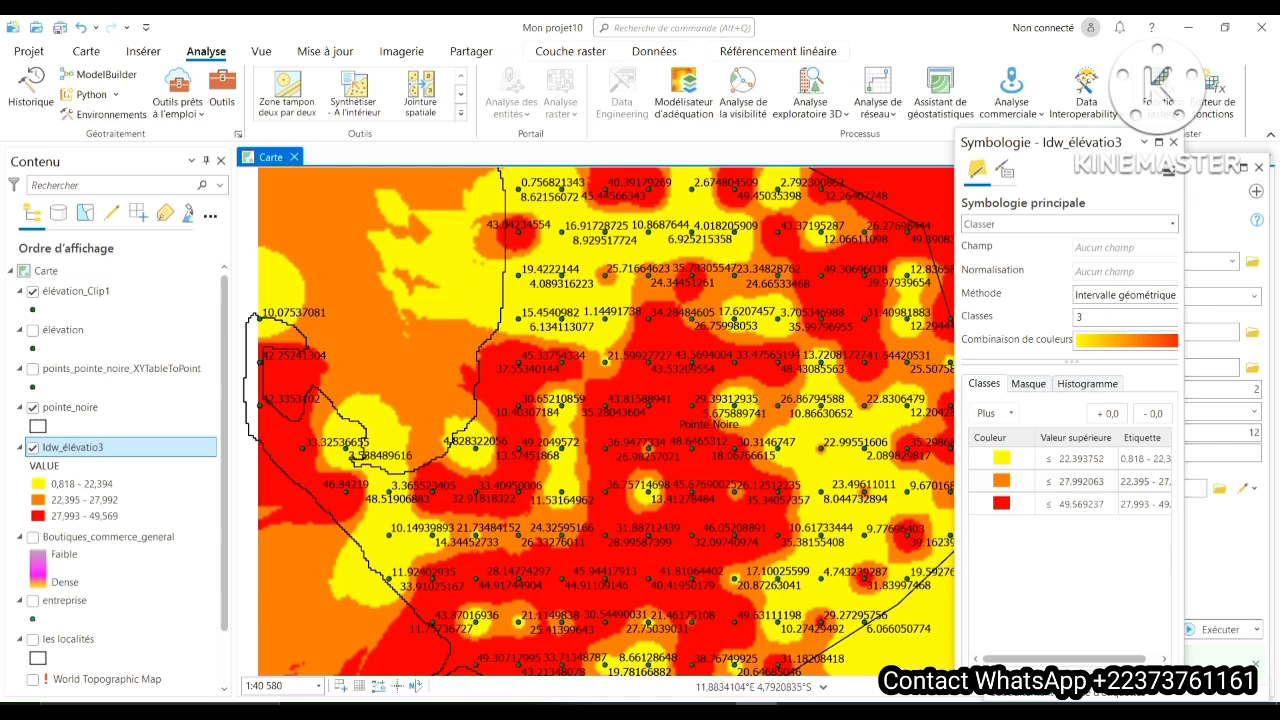
scroll(762, 467, "down", 2)
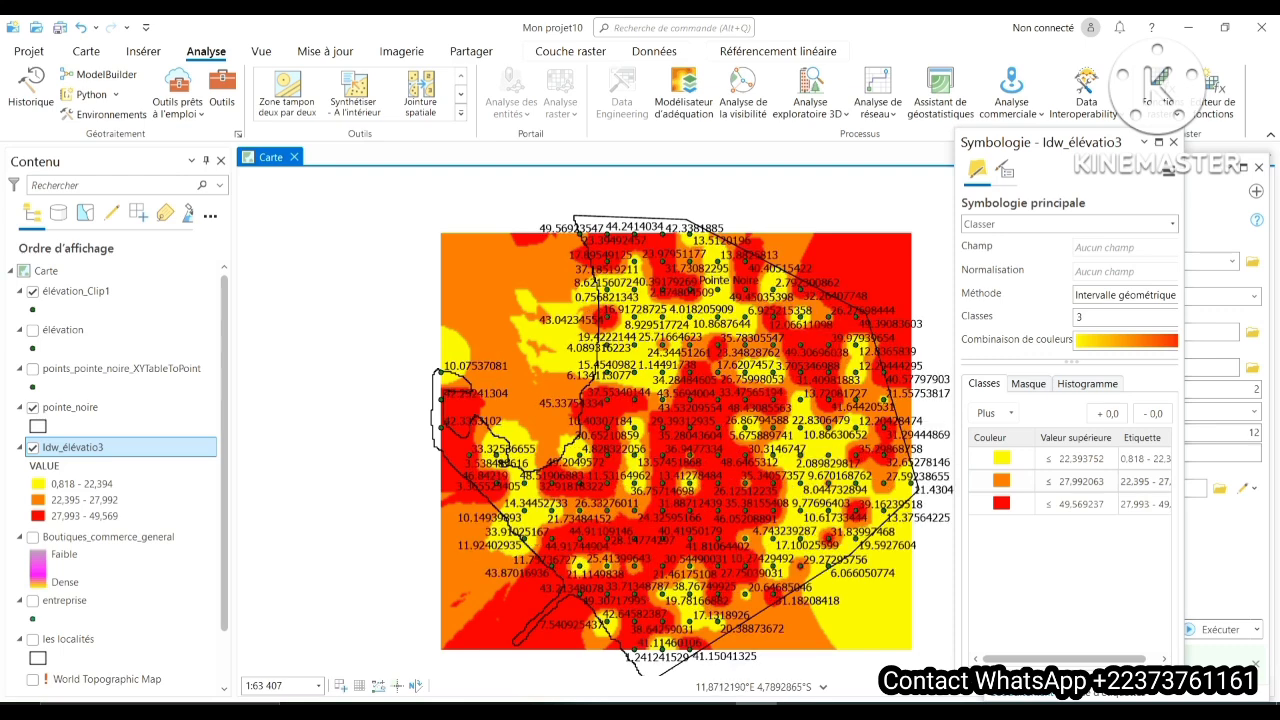
scroll(525, 374, "down", 2)
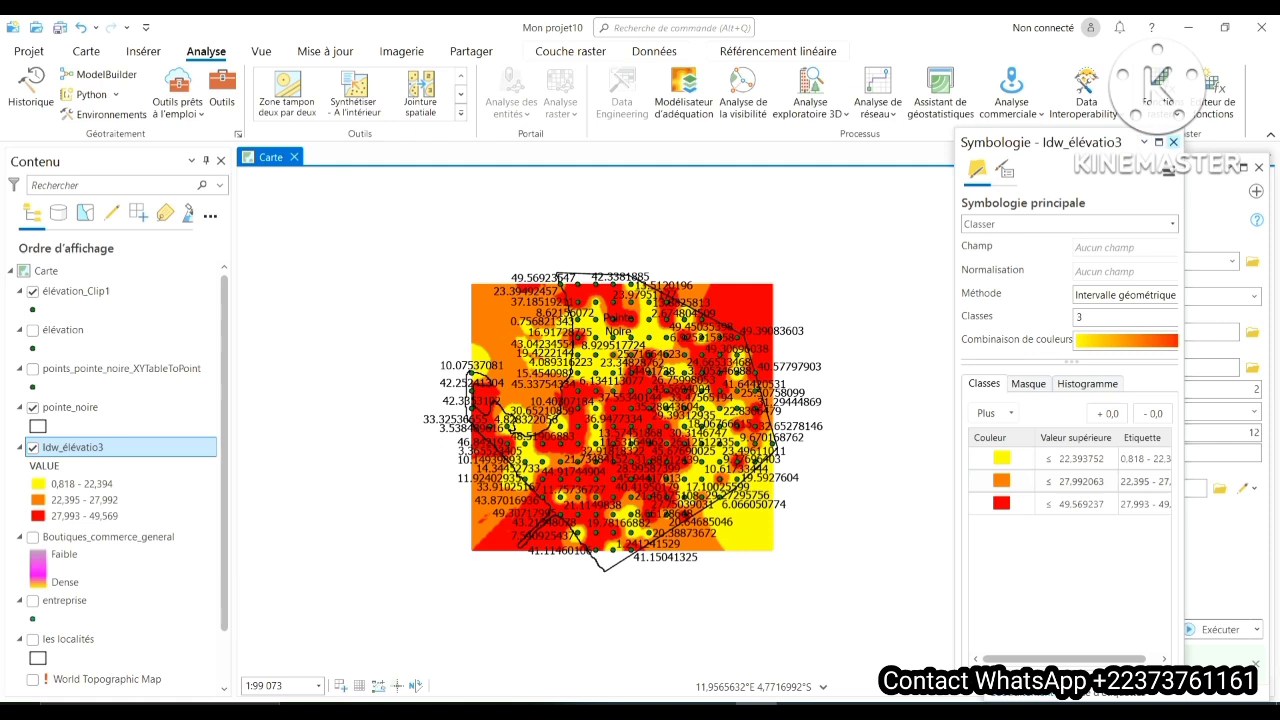
- Run the IDW interpolation on the élévation points with Altitude as the Z value field and Idw_élévatio4 as output raster
left_click(1173, 142)
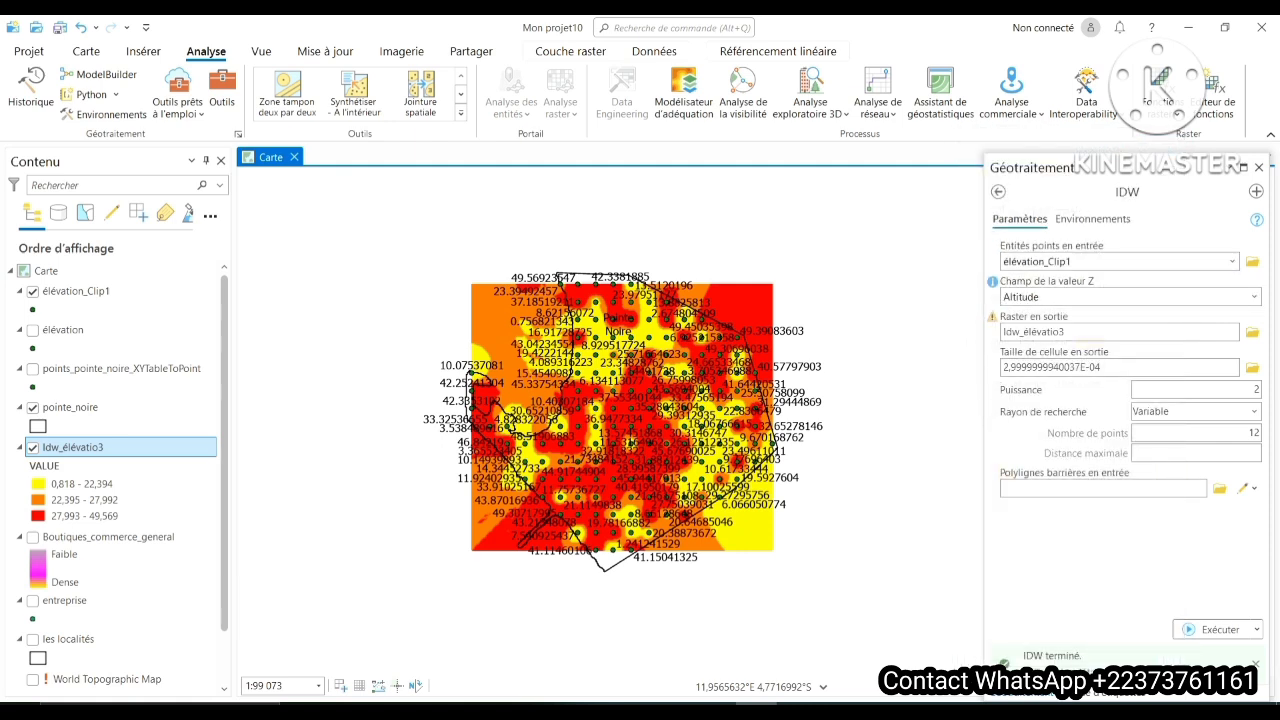
left_click(1120, 261)
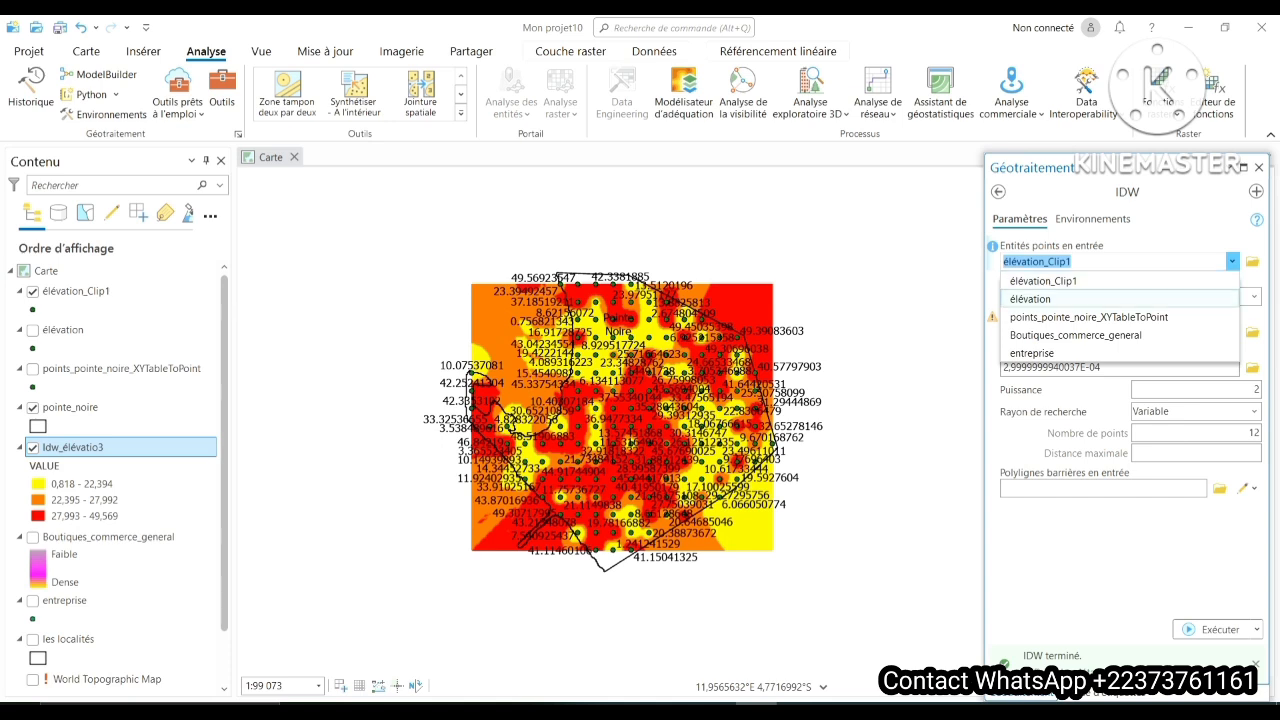
left_click(1030, 299)
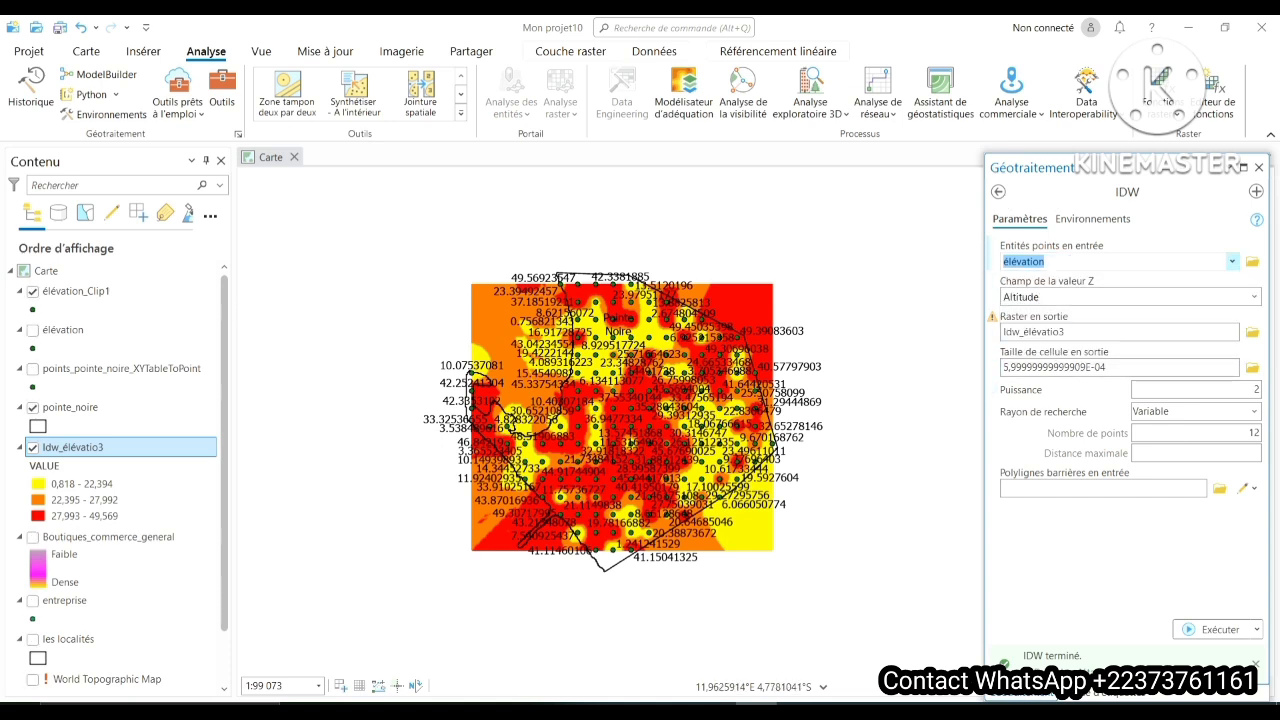
left_click(1160, 332)
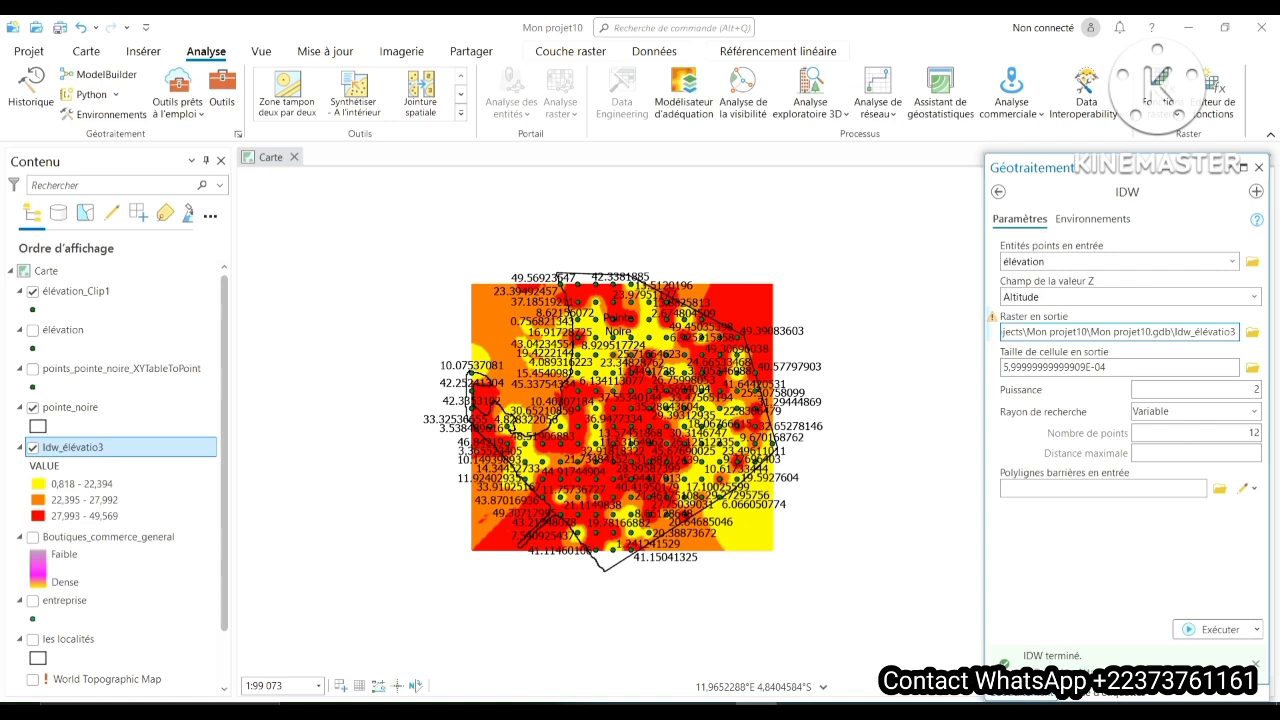
key("BackSpace")
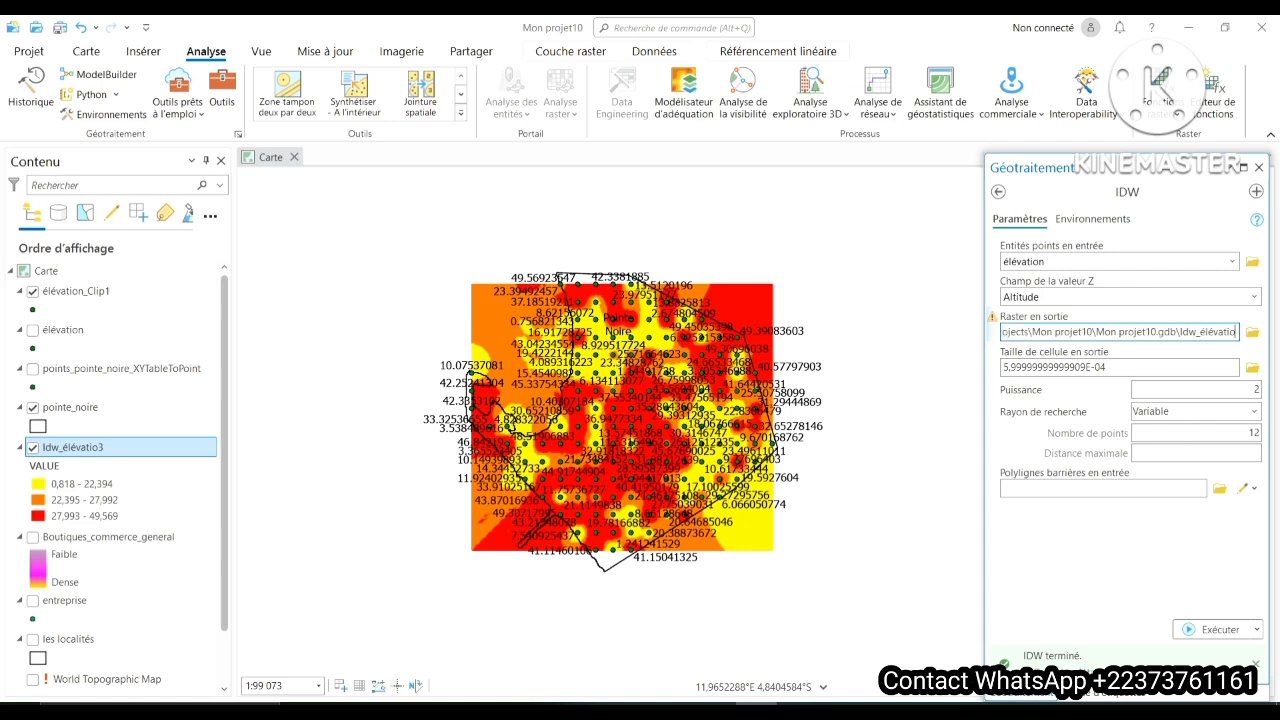
type("4")
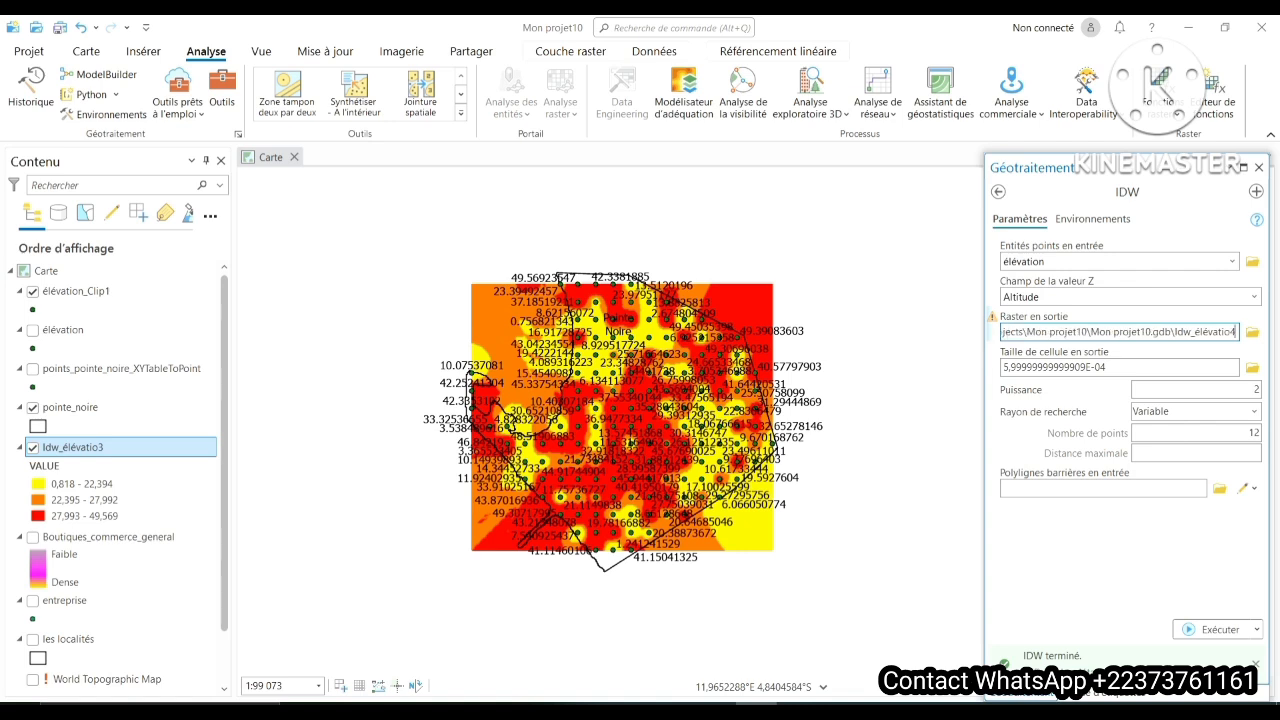
left_click(1213, 629)
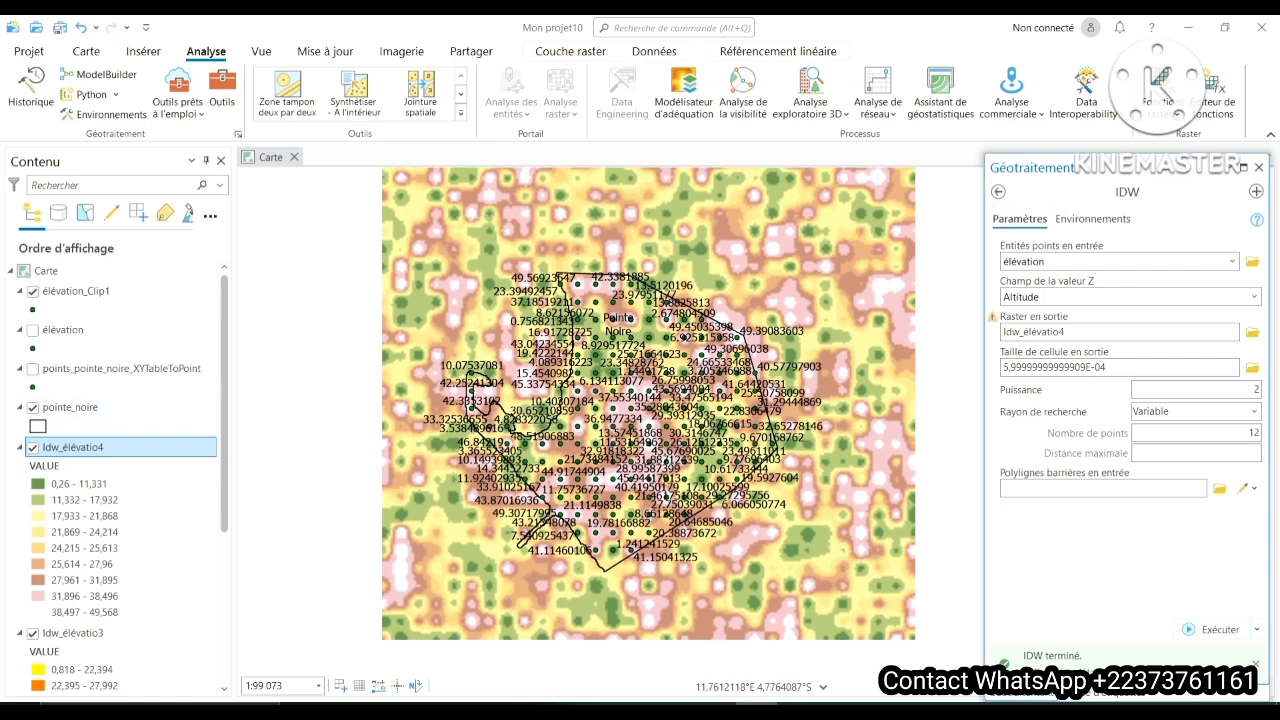
- Open the symbology of the Idw_élévatio4 raster and set its number of classes to 3
right_click(56, 447)
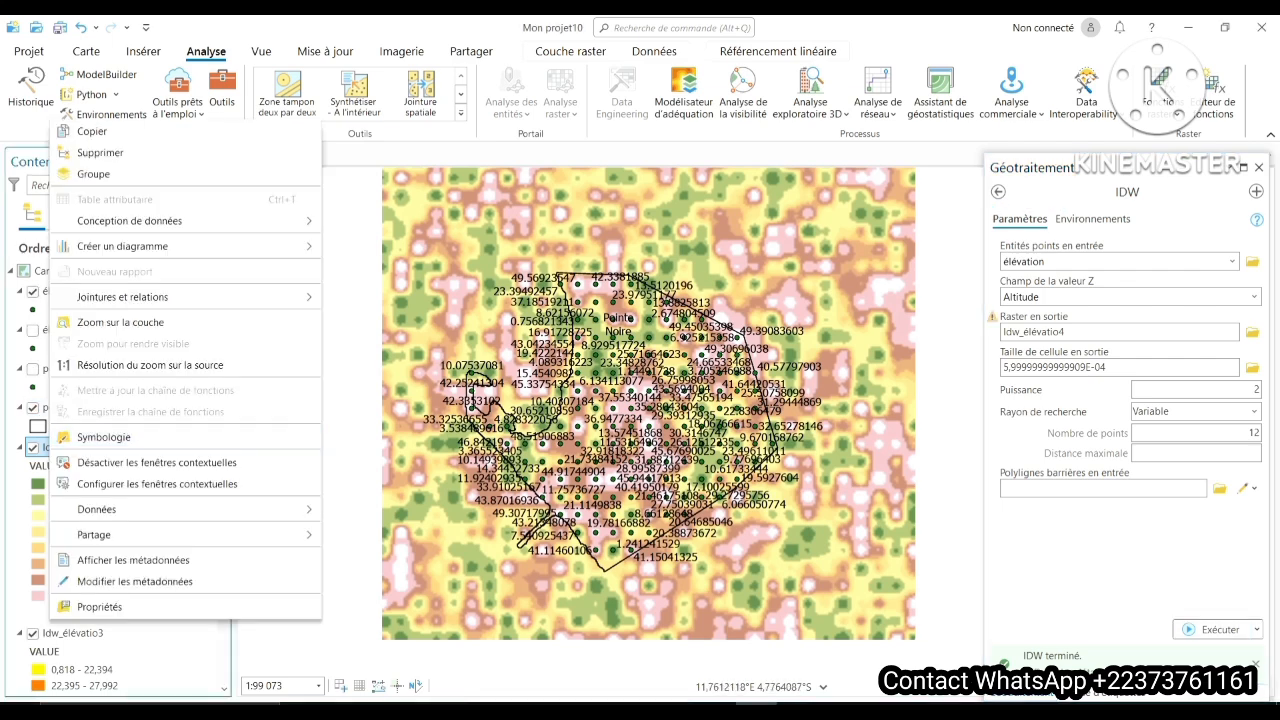
left_click(100, 437)
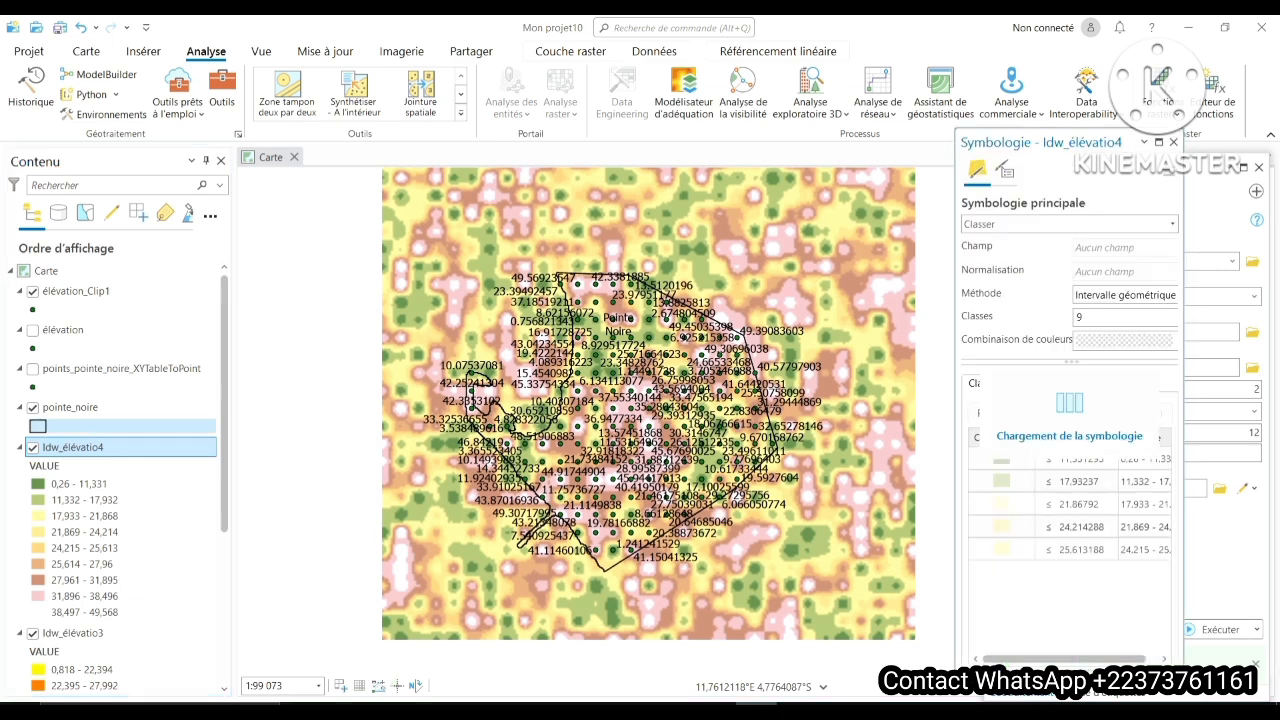
left_click(1124, 317)
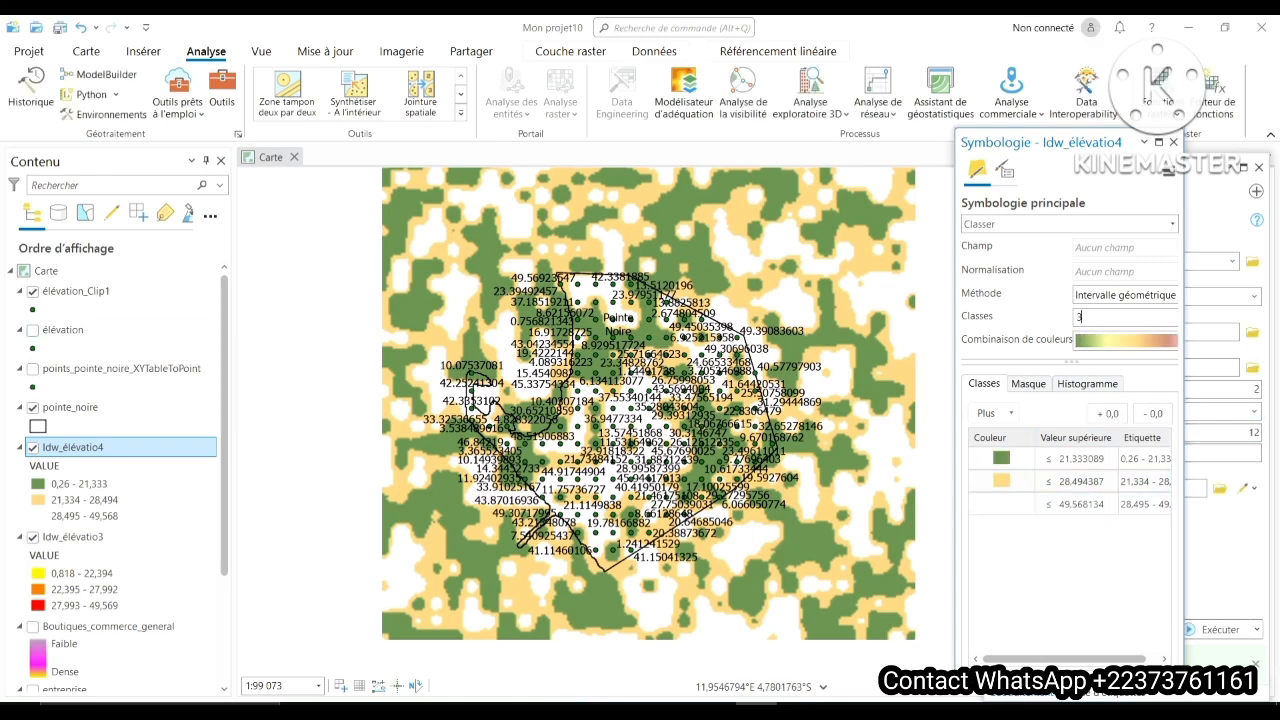
- Apply the Cyan à violet colour scheme to the Idw_élévatio4 raster
left_click(1125, 340)
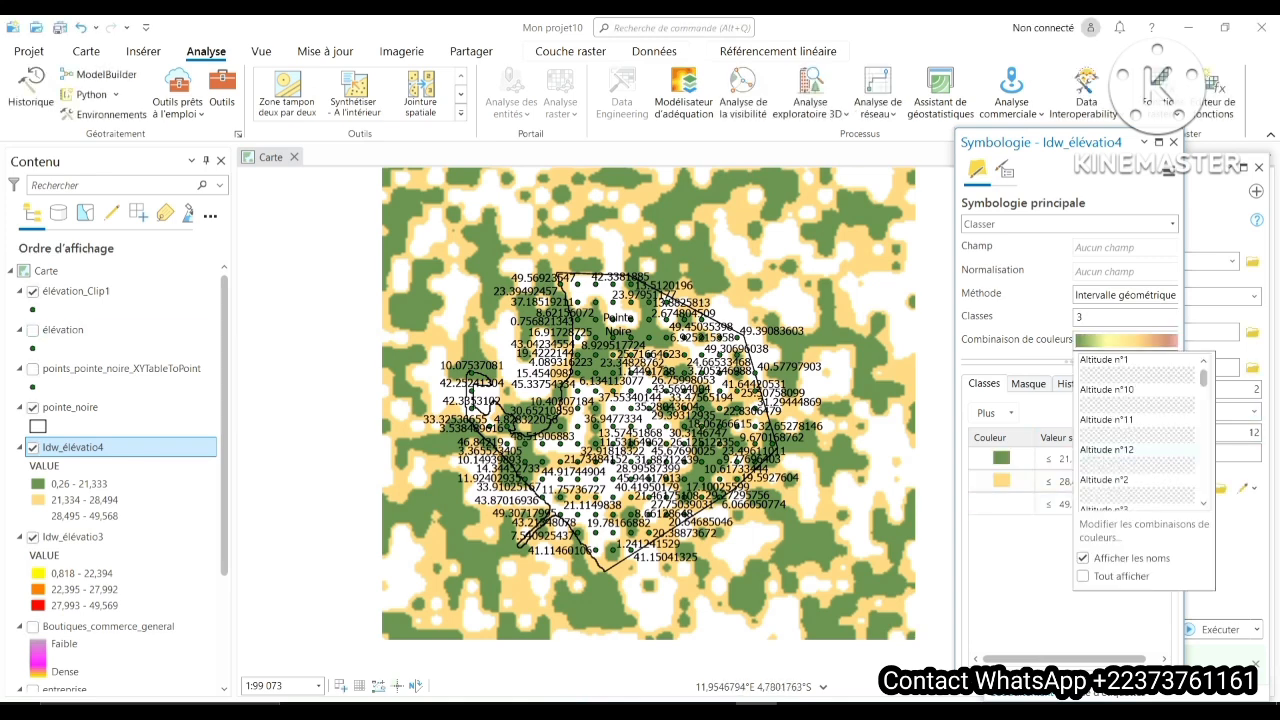
left_click(1204, 503)
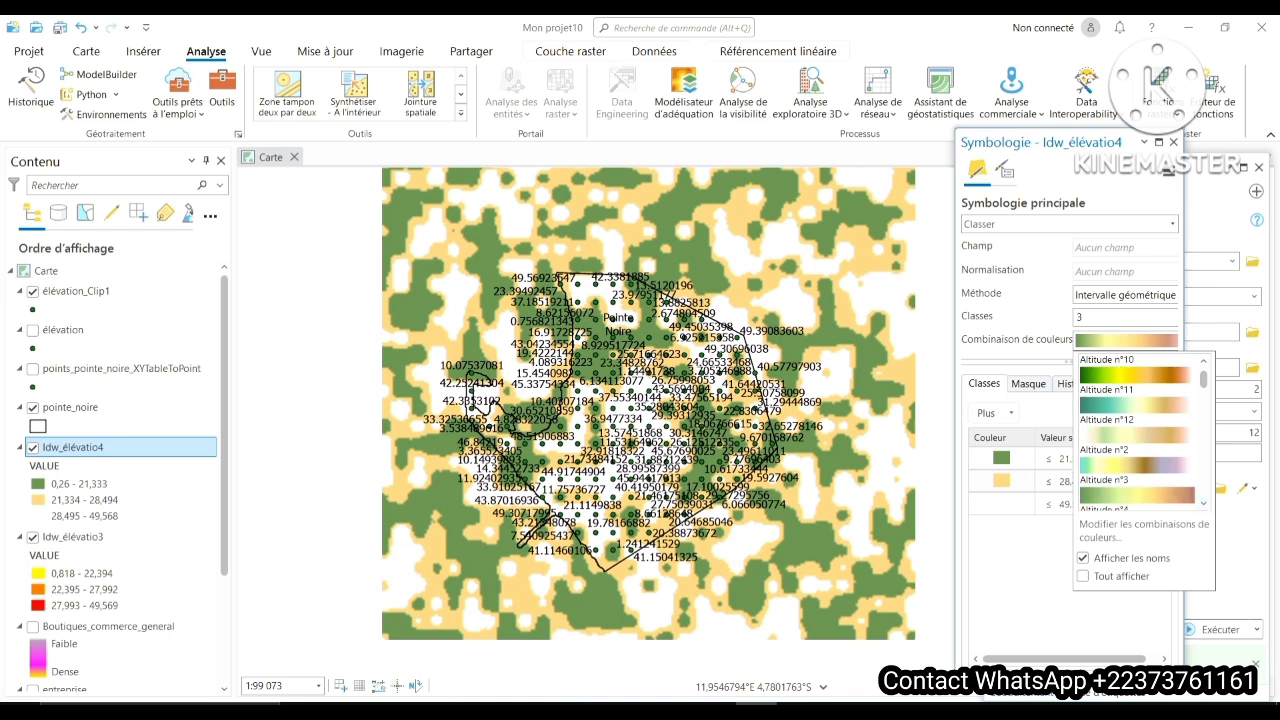
left_click(1204, 503)
left_click(1204, 503)
left_click(1204, 503)
left_click(1204, 503)
left_click(1204, 503)
left_click(1204, 503)
left_click(1204, 503)
left_click(1204, 503)
left_click(1204, 503)
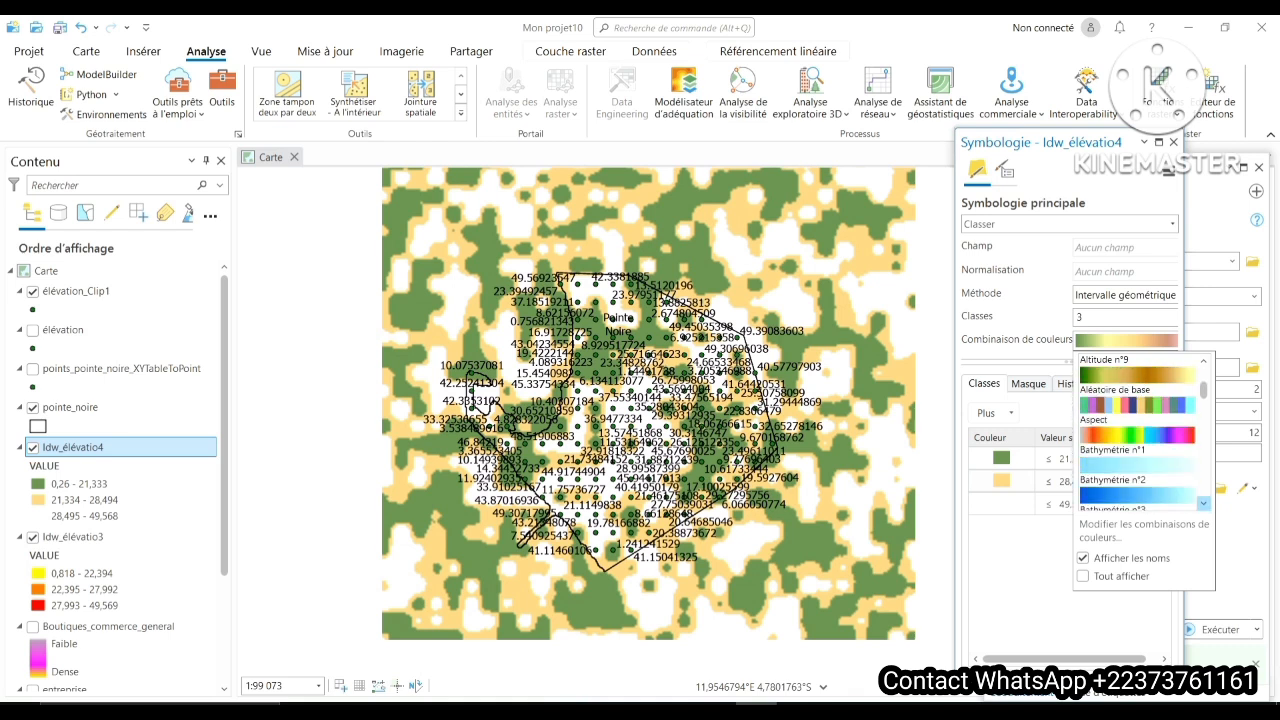
left_click(1204, 503)
left_click(1204, 503)
left_click(1204, 503)
left_click(1204, 503)
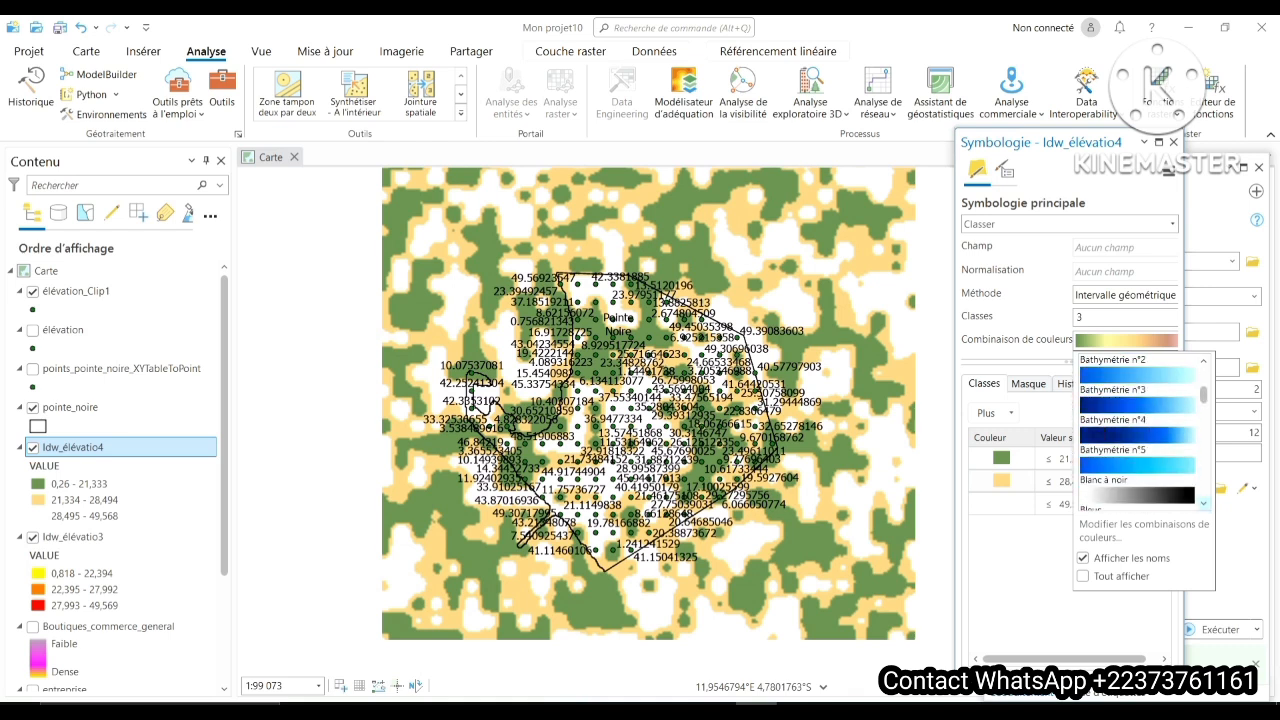
left_click(1204, 503)
left_click(1204, 503)
left_click(1204, 503)
left_click(1204, 503)
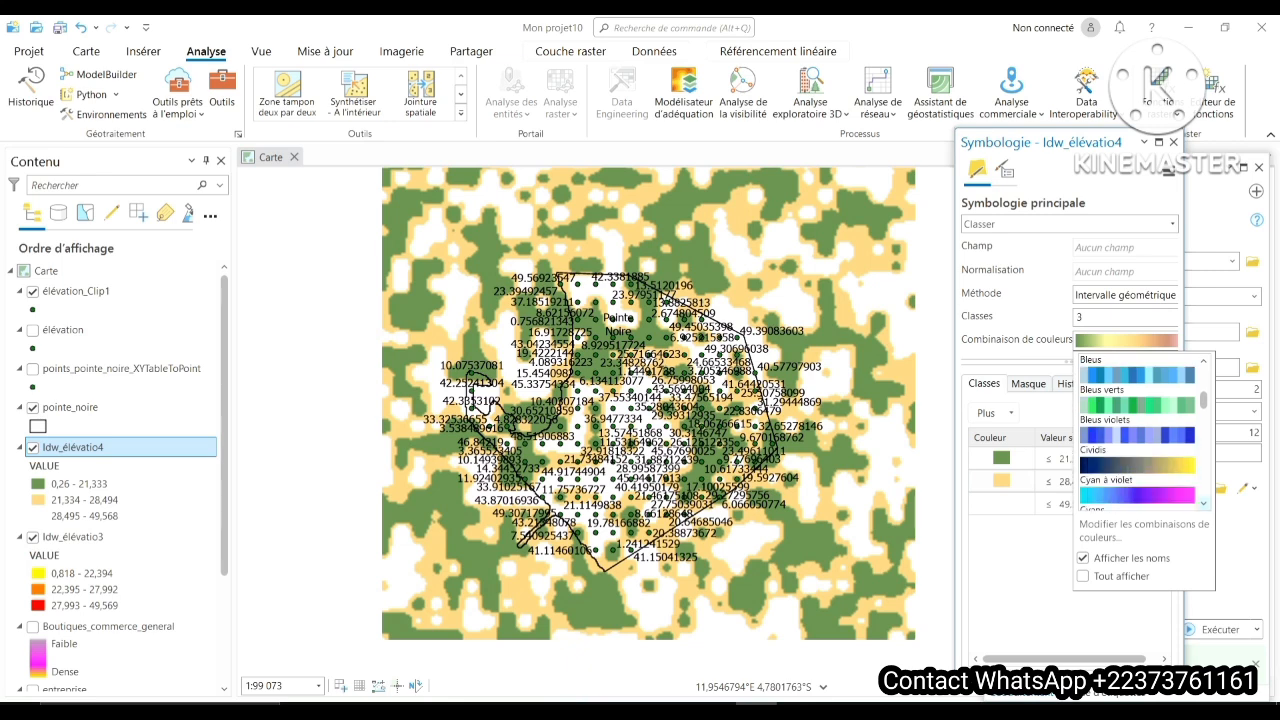
left_click(1204, 503)
left_click(1204, 503)
left_click(1137, 464)
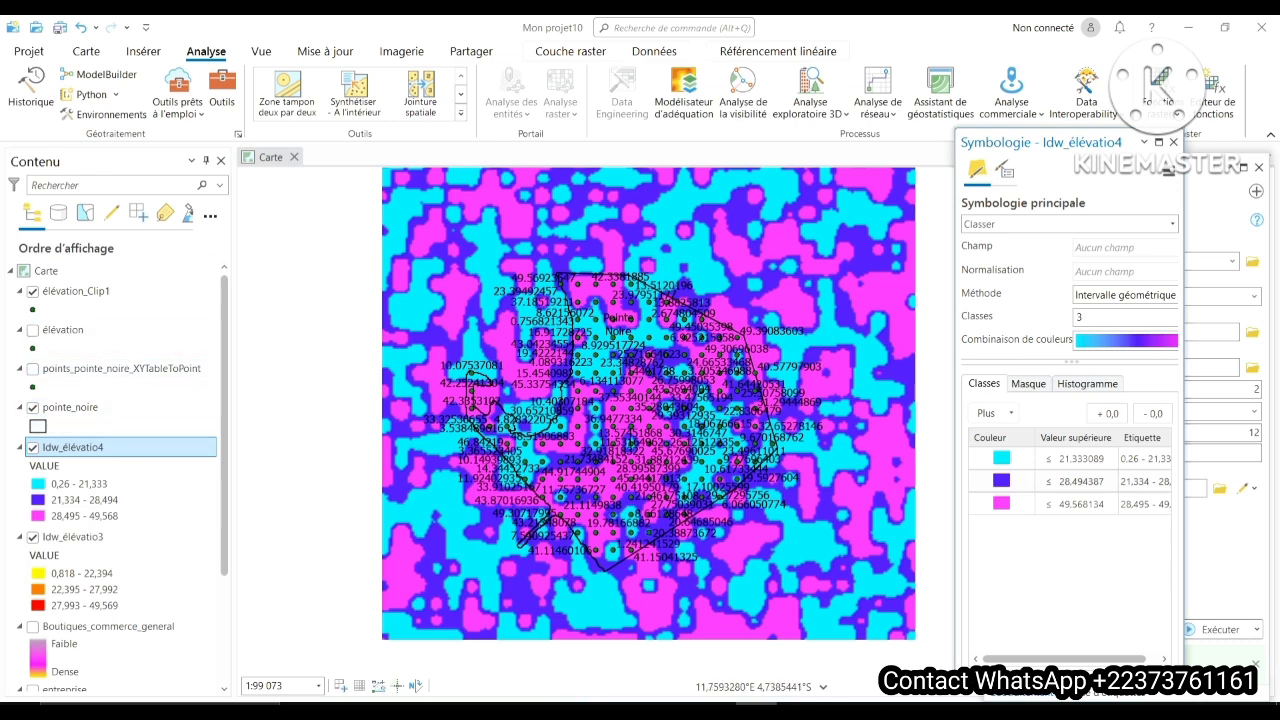
- Hide the Idw_élévatio4 raster and examine the Idw_élévatio3 classes against the altitude labels within the Pointe Noire boundary
left_click(33, 447)
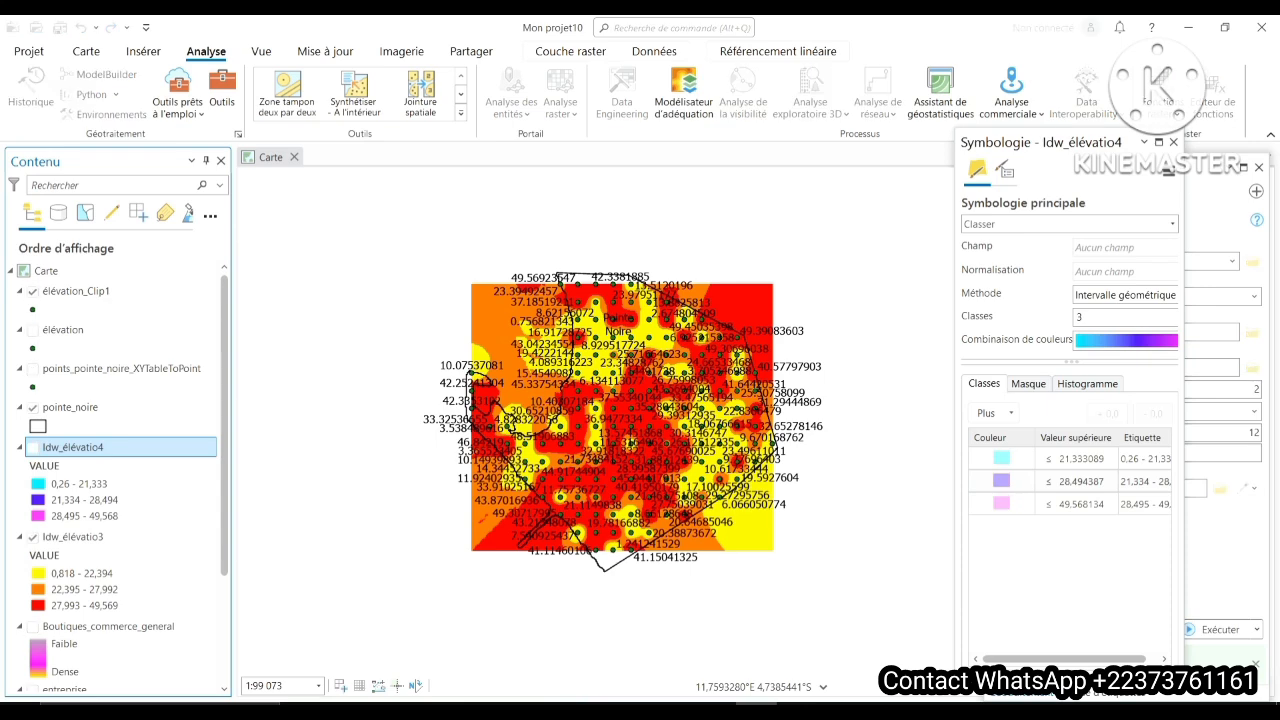
left_click(33, 447)
left_click(33, 447)
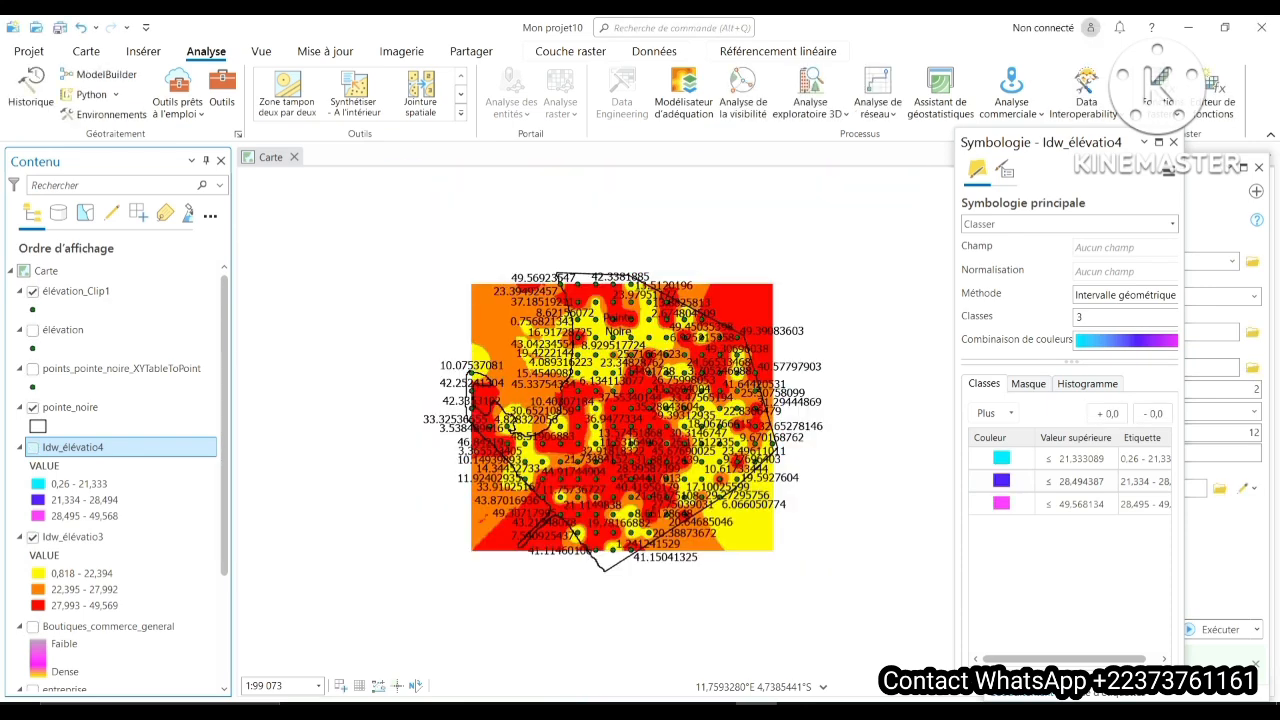
scroll(644, 368, "up", 2)
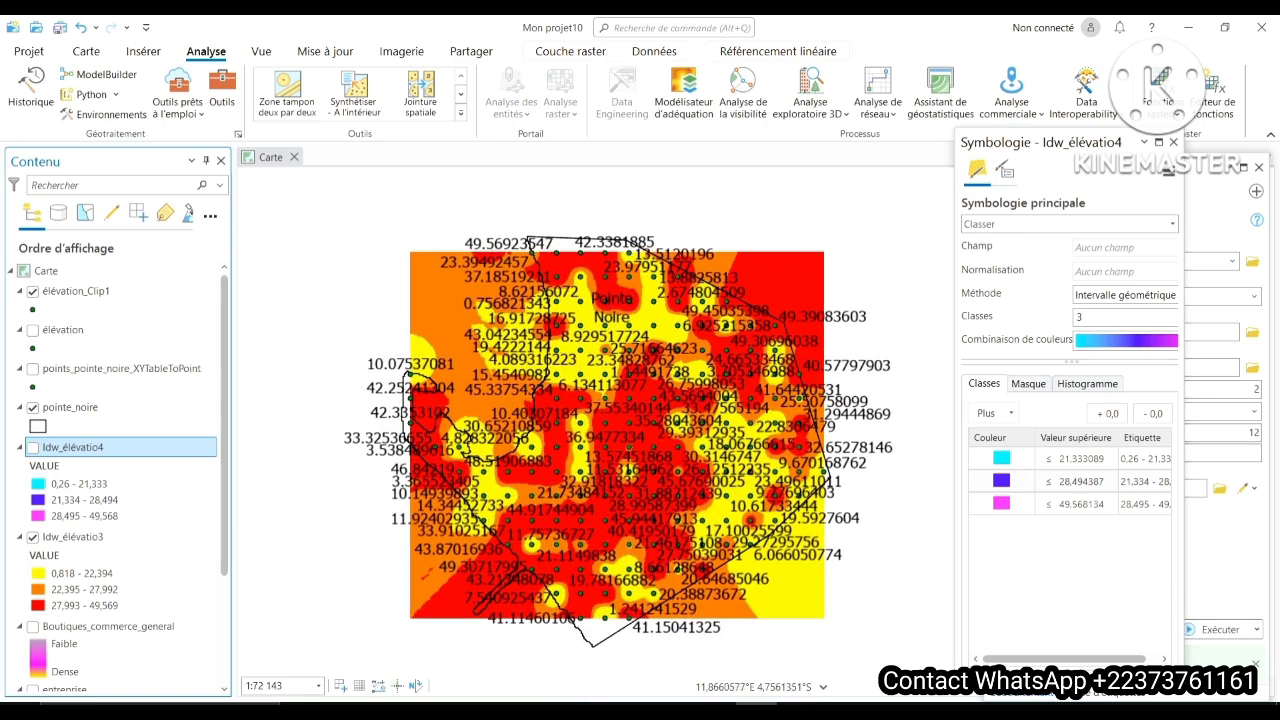
scroll(595, 276, "up", 5)
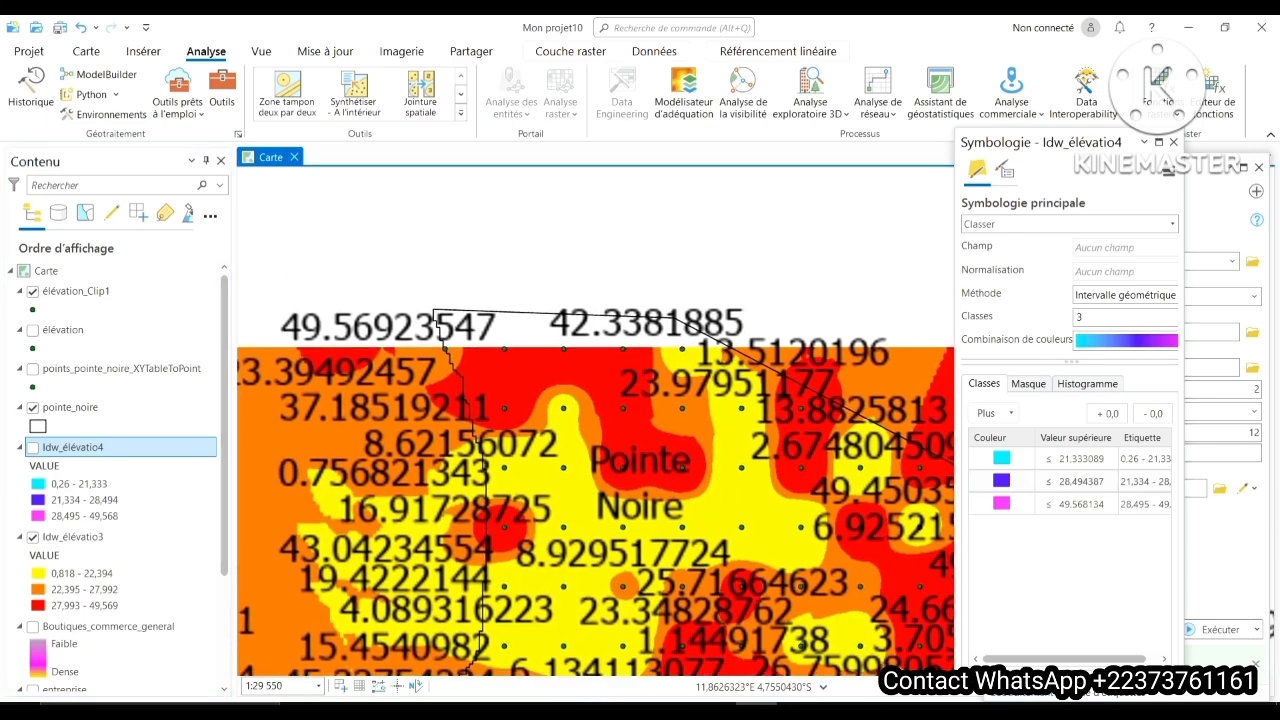
scroll(585, 431, "down", 4)
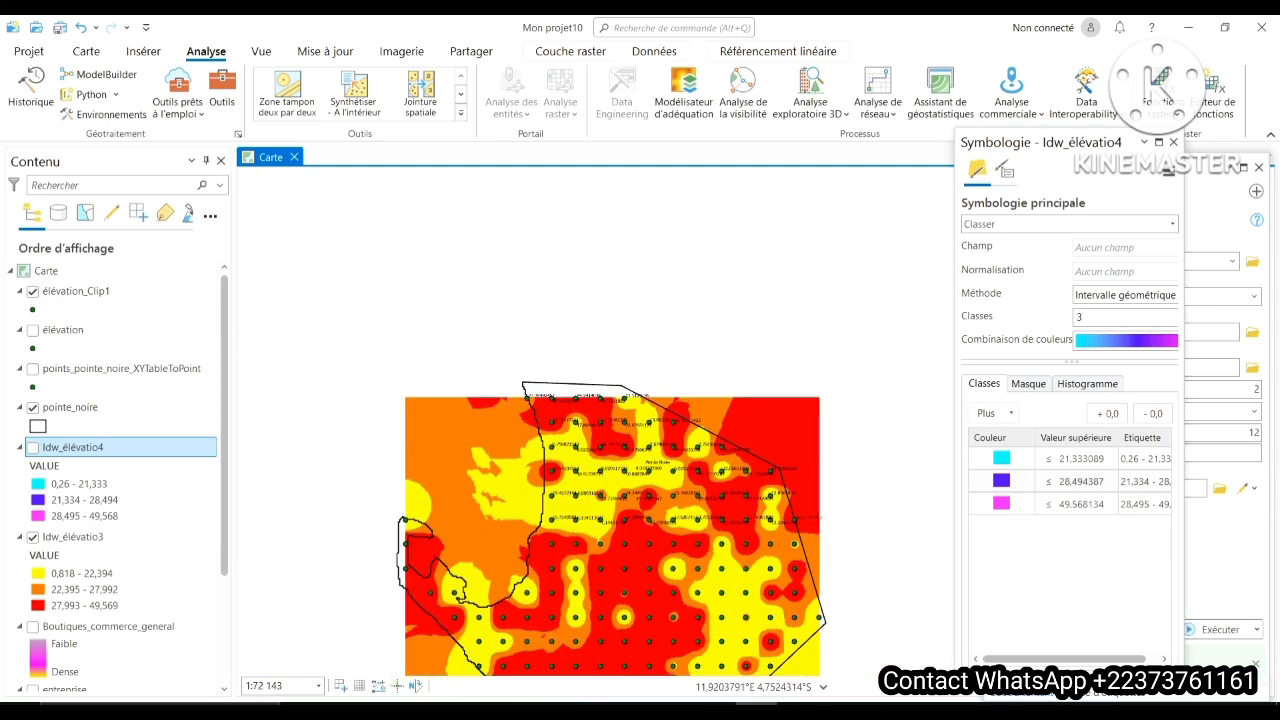
left_click_drag(800, 490, 806, 347)
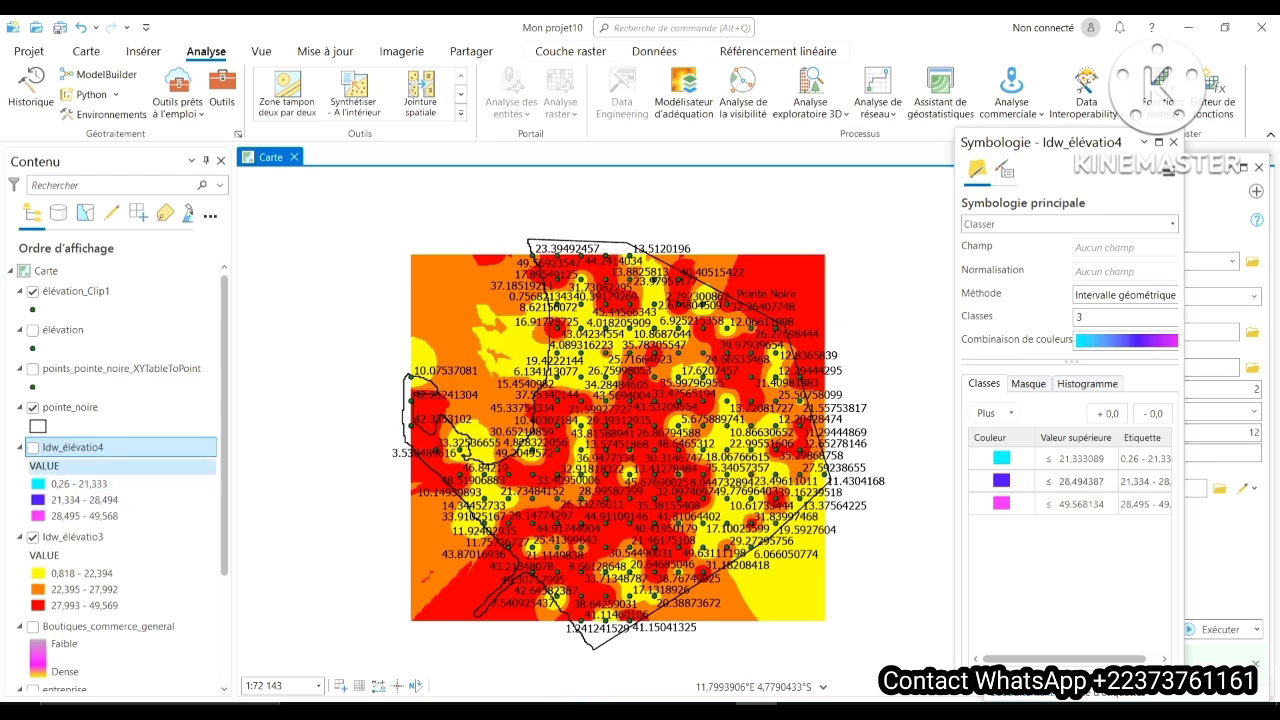
- Show the Idw_élévatio4 raster again and close its symbology and the IDW tool
left_click(33, 448)
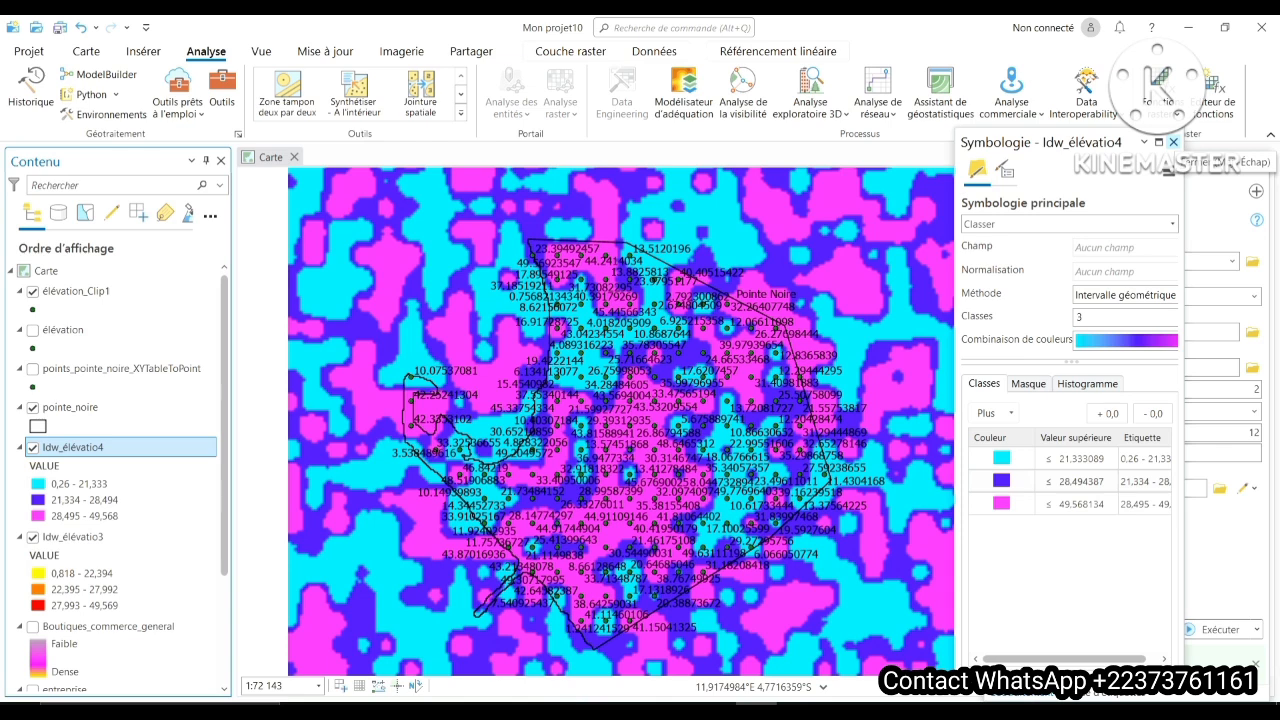
left_click(1173, 142)
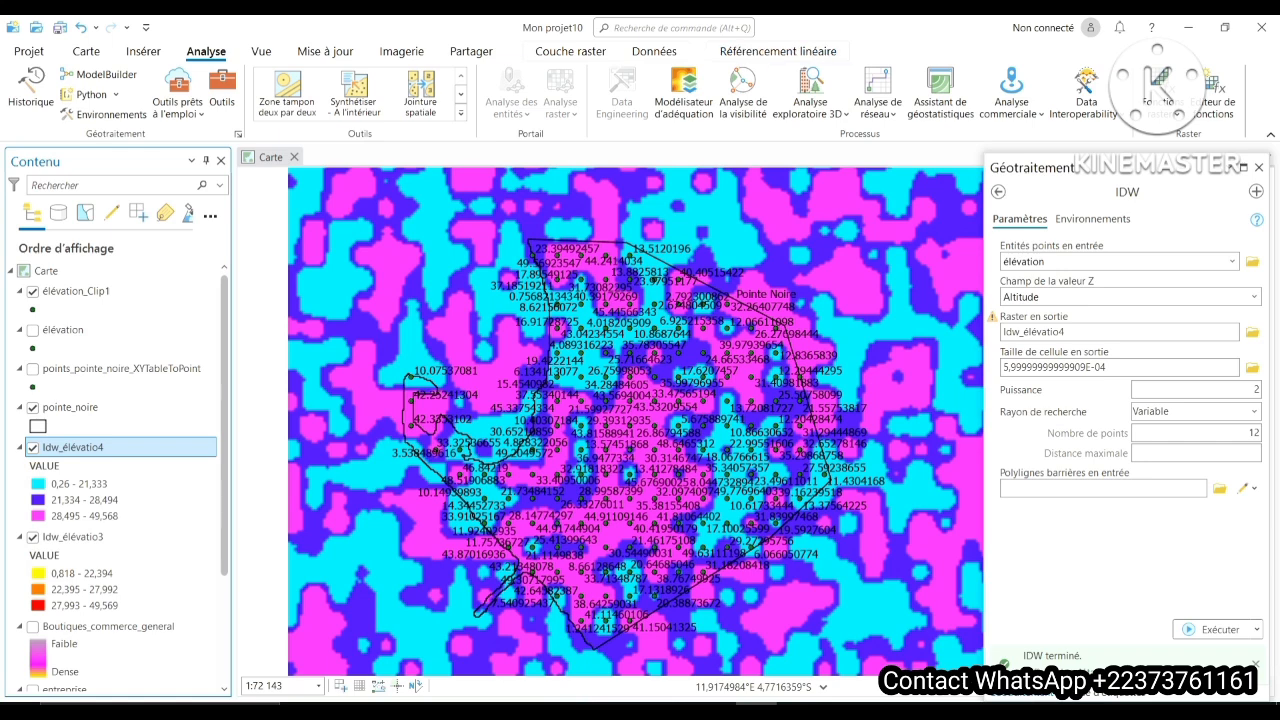
left_click(1258, 167)
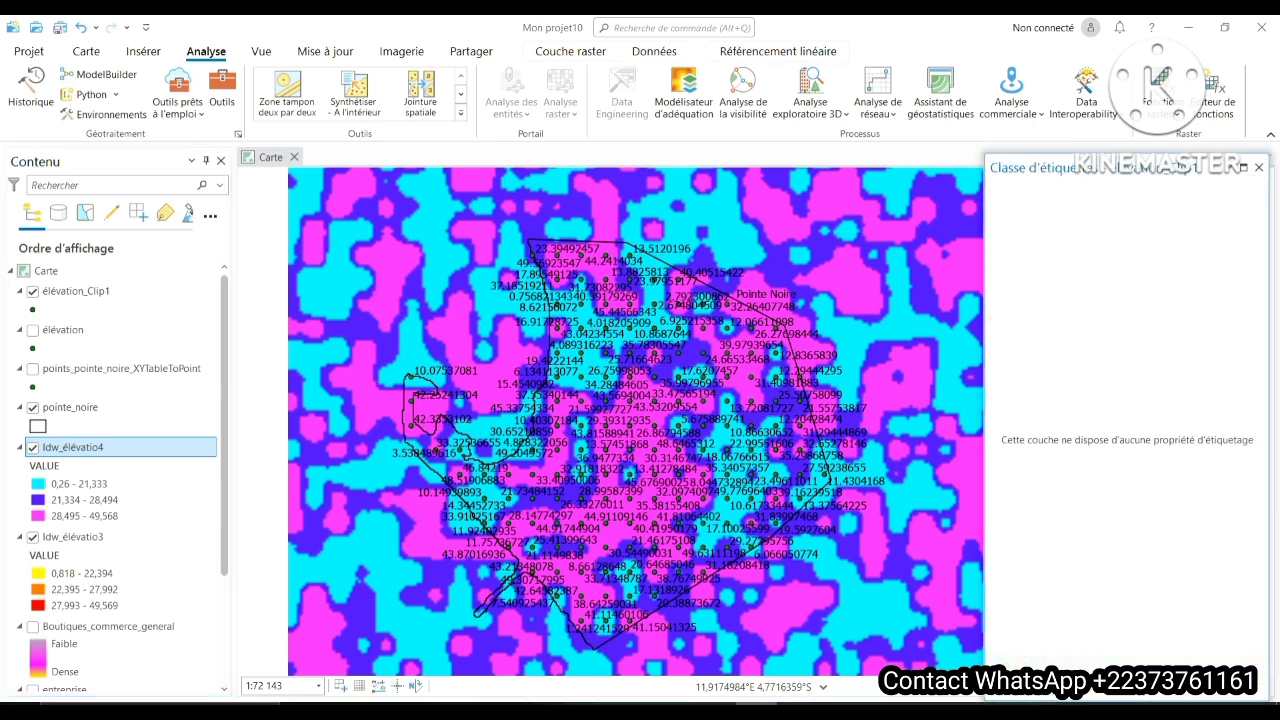
- Open the geoprocessing toolboxes, collapse Outils Spatial Analyst and expand Outils de gestion des données
left_click(222, 90)
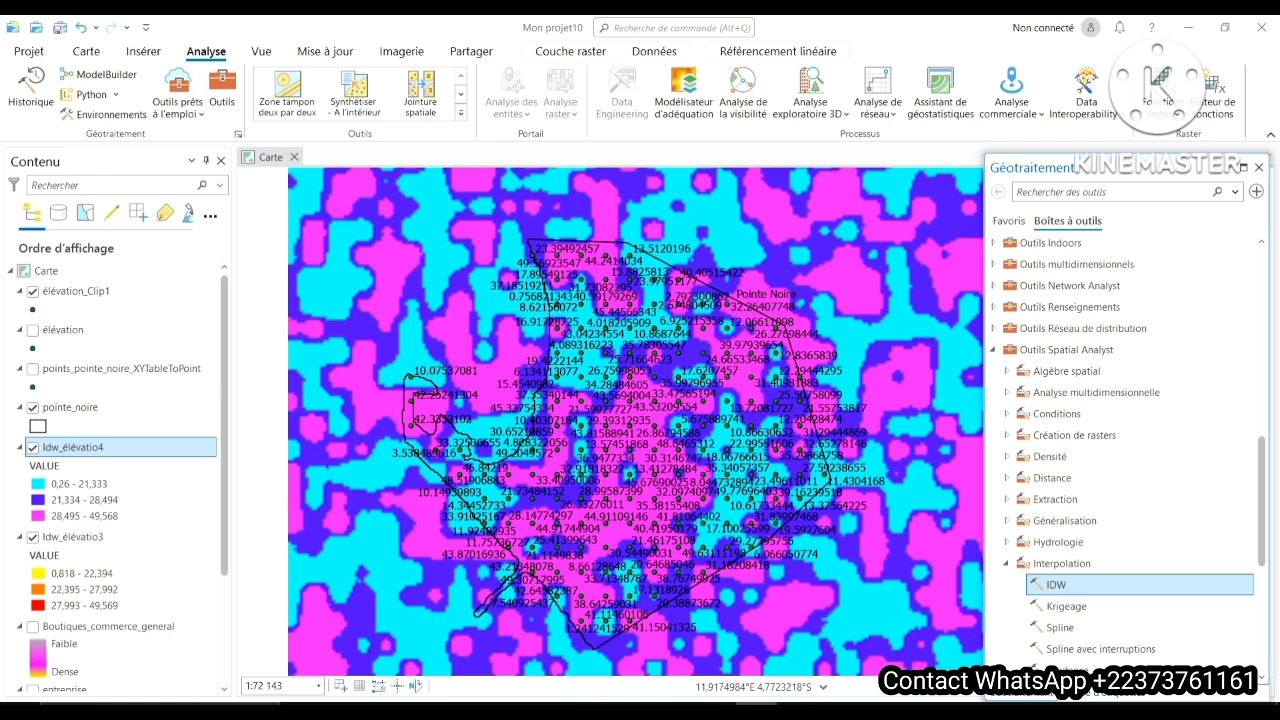
left_click(993, 350)
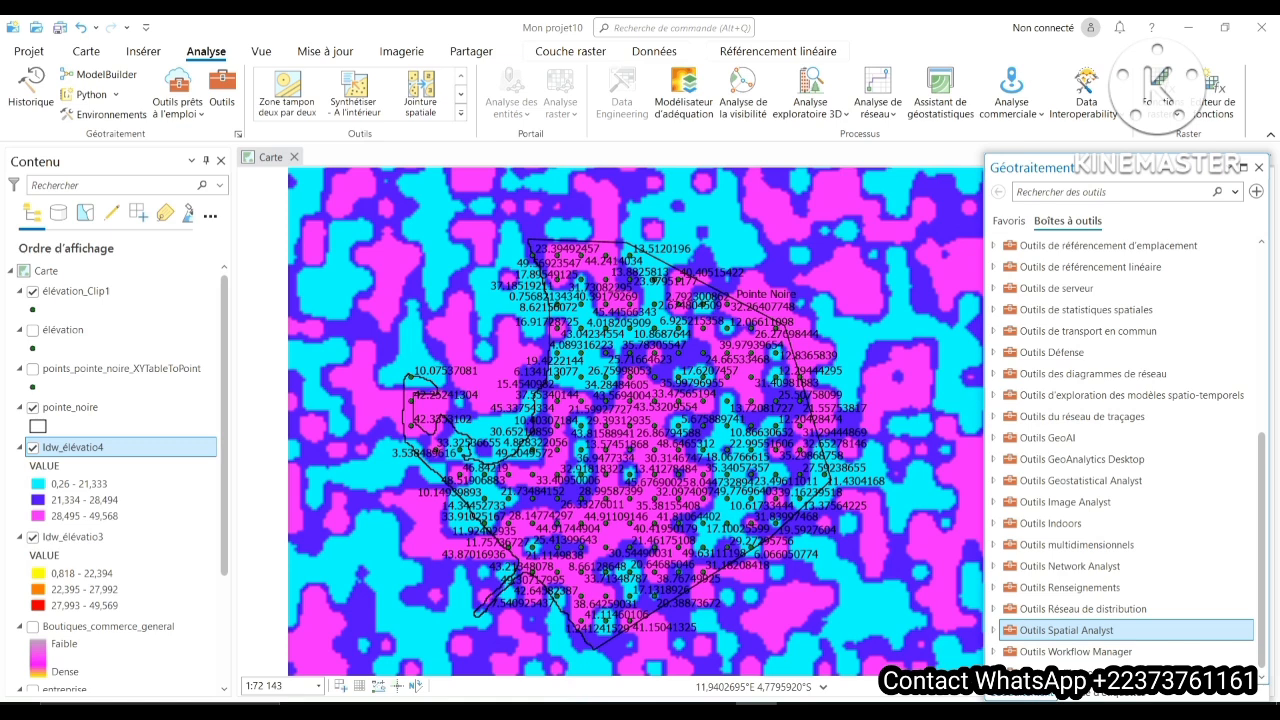
scroll(1125, 450, "up", 1)
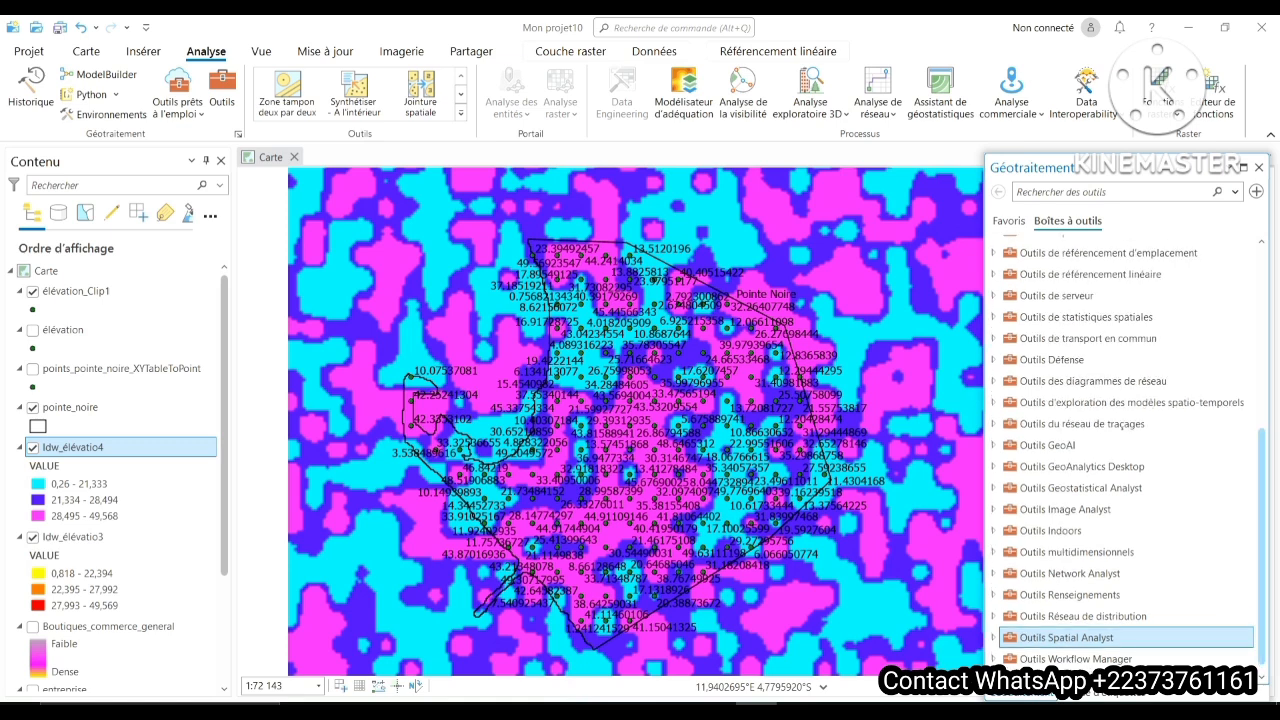
scroll(1125, 450, "up", 4)
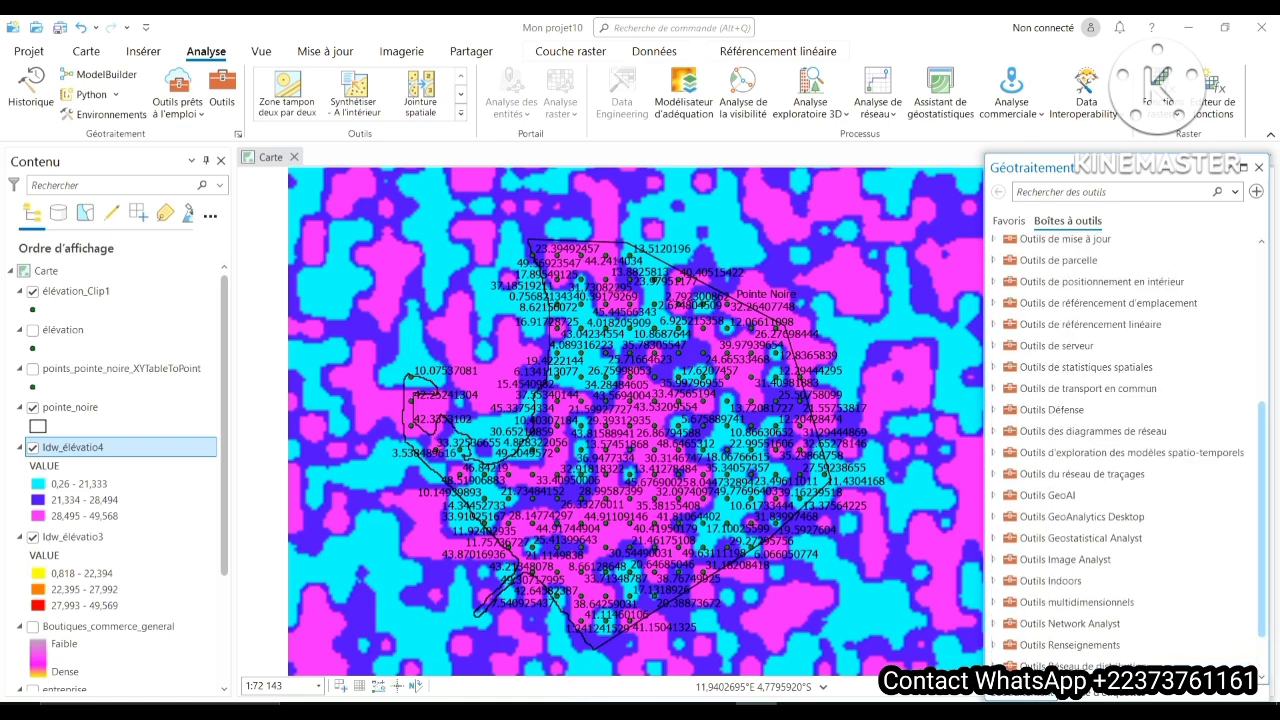
left_click_drag(1262, 504, 1262, 460)
left_click(1086, 329)
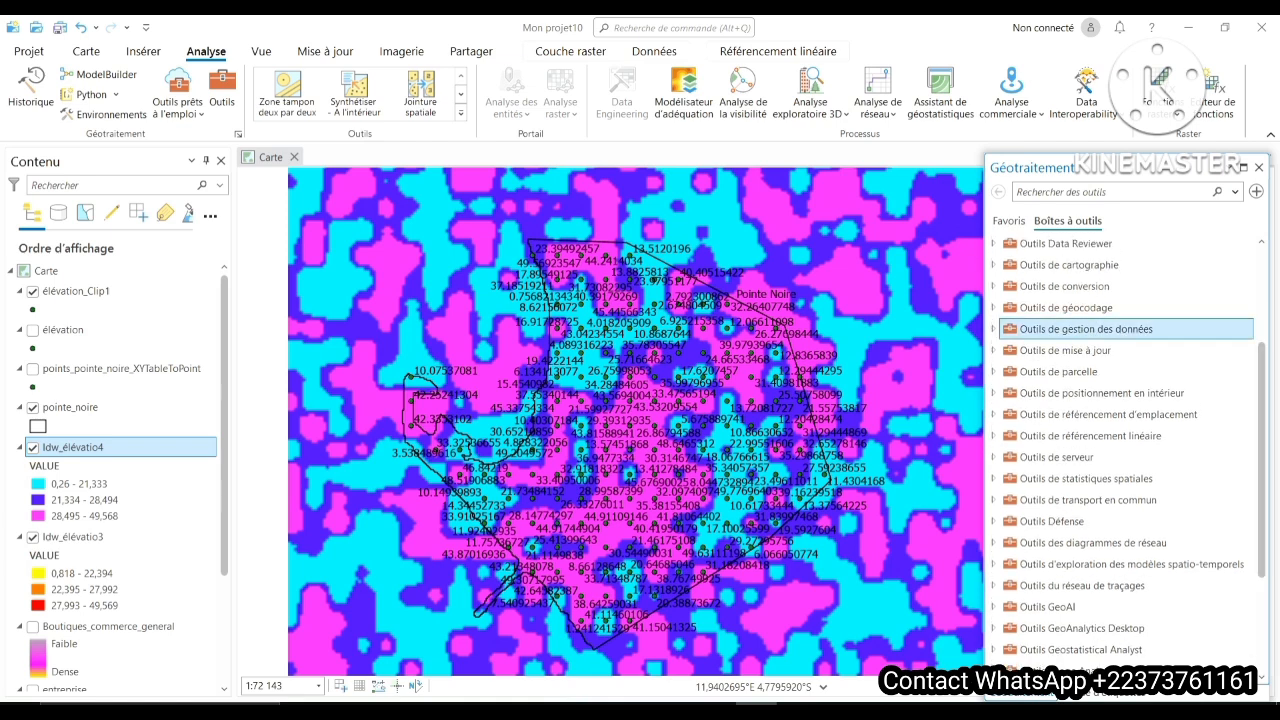
left_click(993, 329)
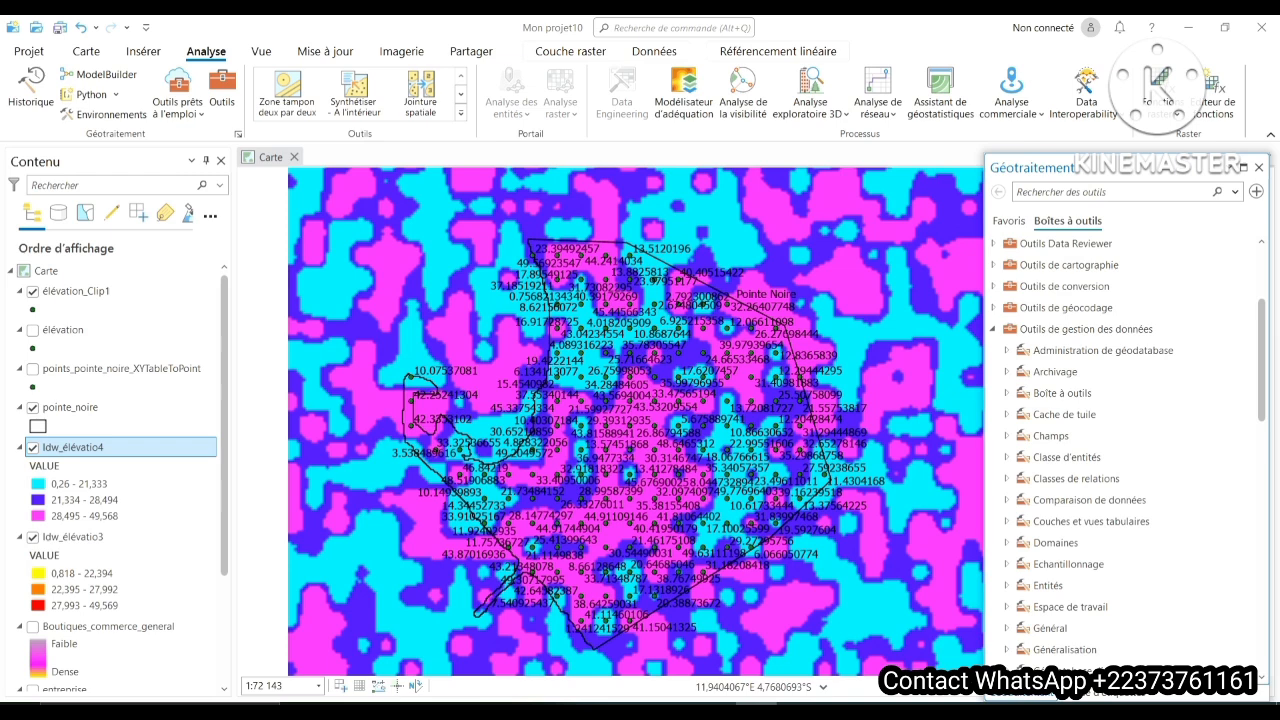
- Open the Découper le raster tool from the Traitement raster group of the Raster toolset
scroll(1090, 485, "down", 3)
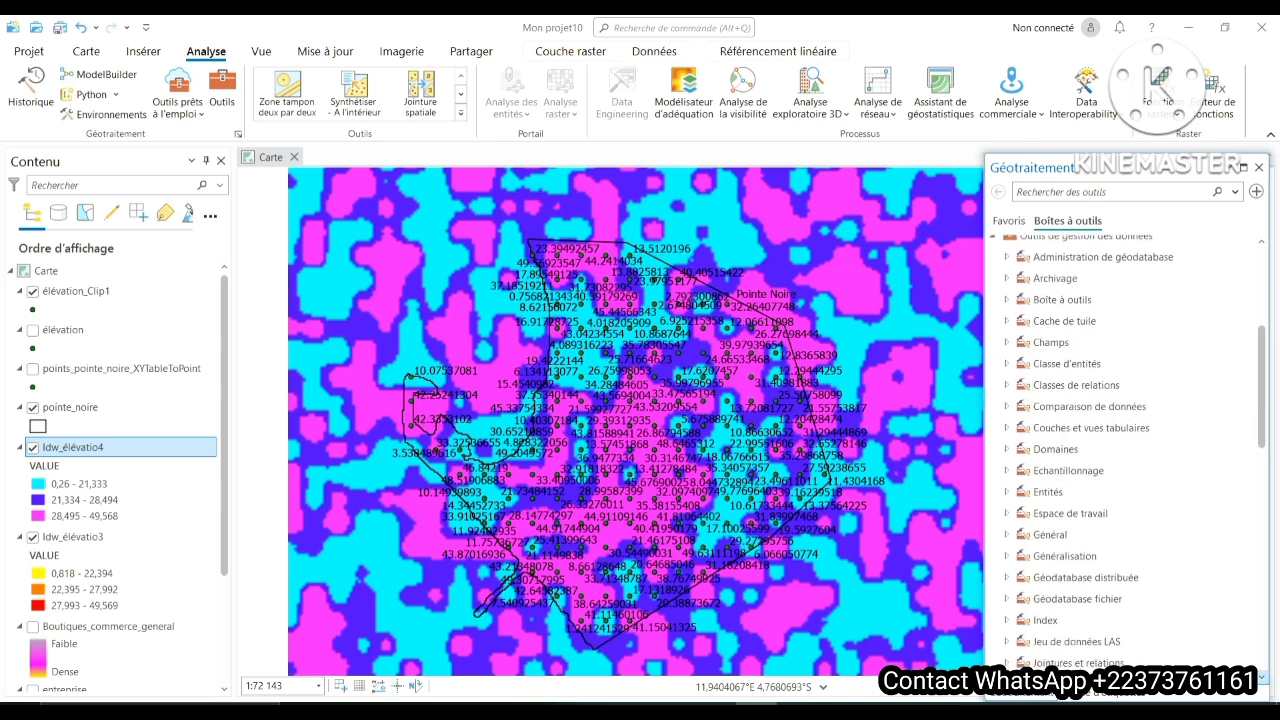
scroll(1130, 455, "down", 3)
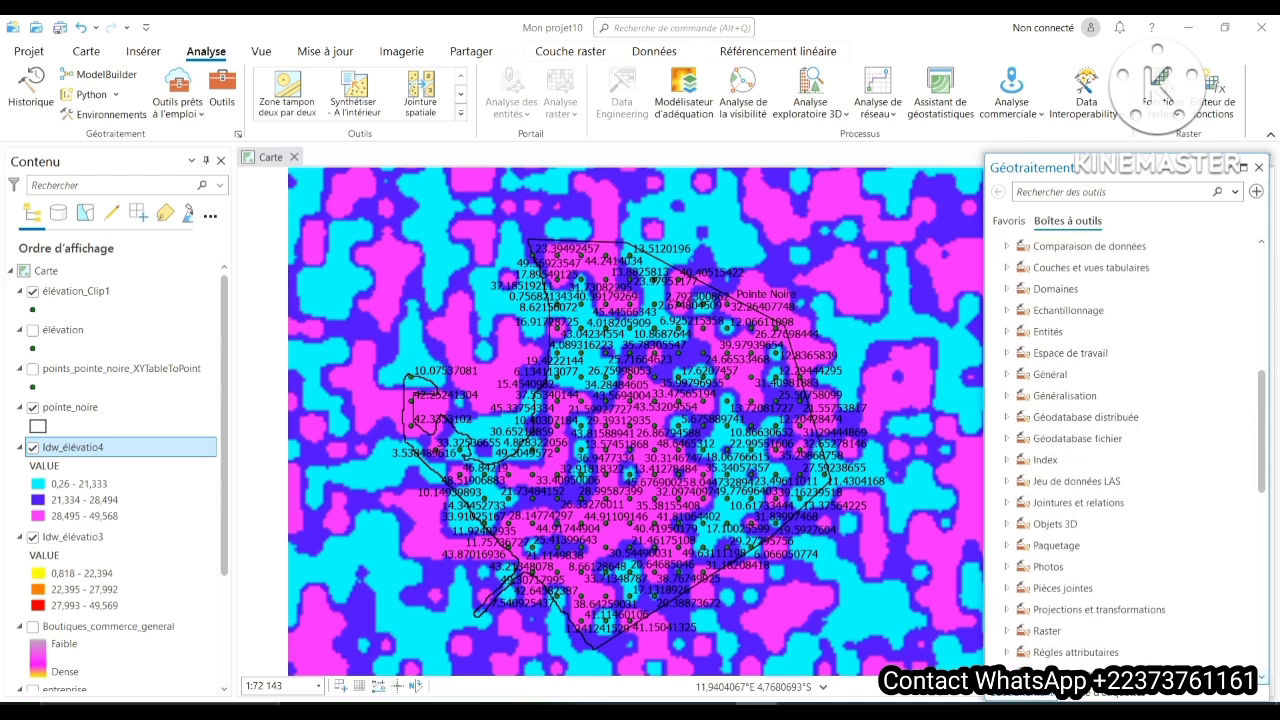
left_click(1007, 631)
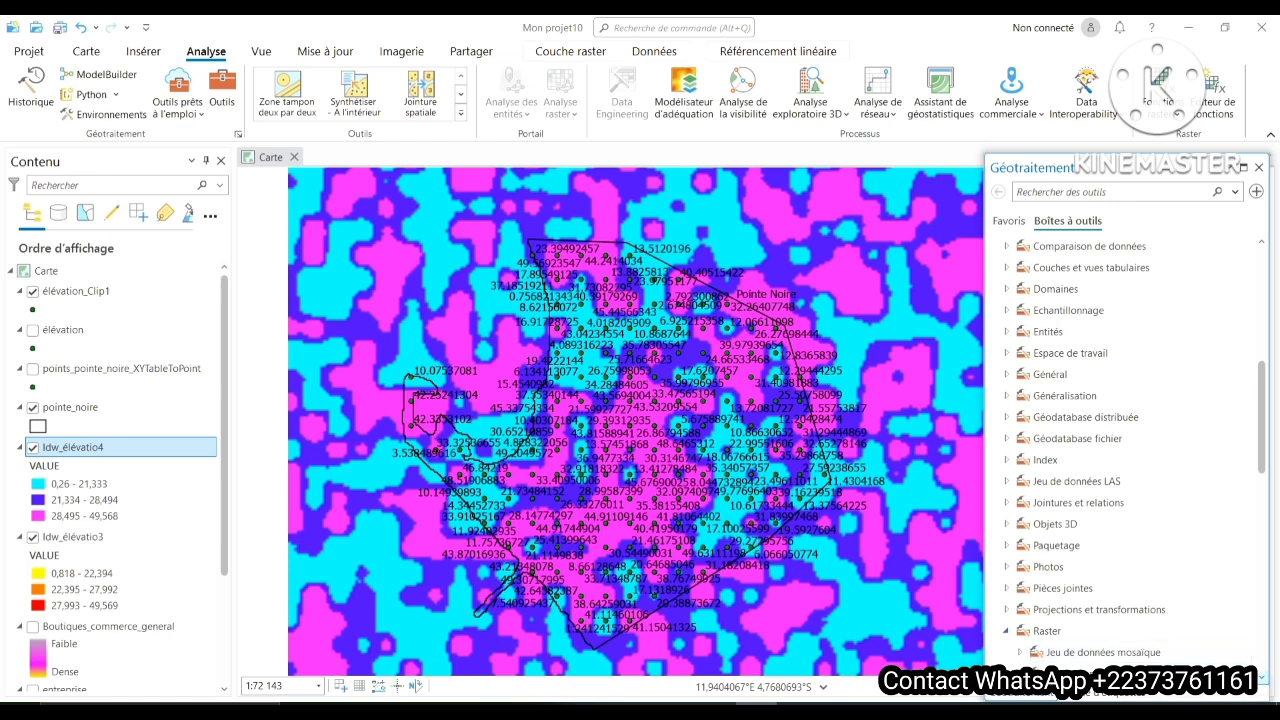
scroll(1130, 450, "down", 3)
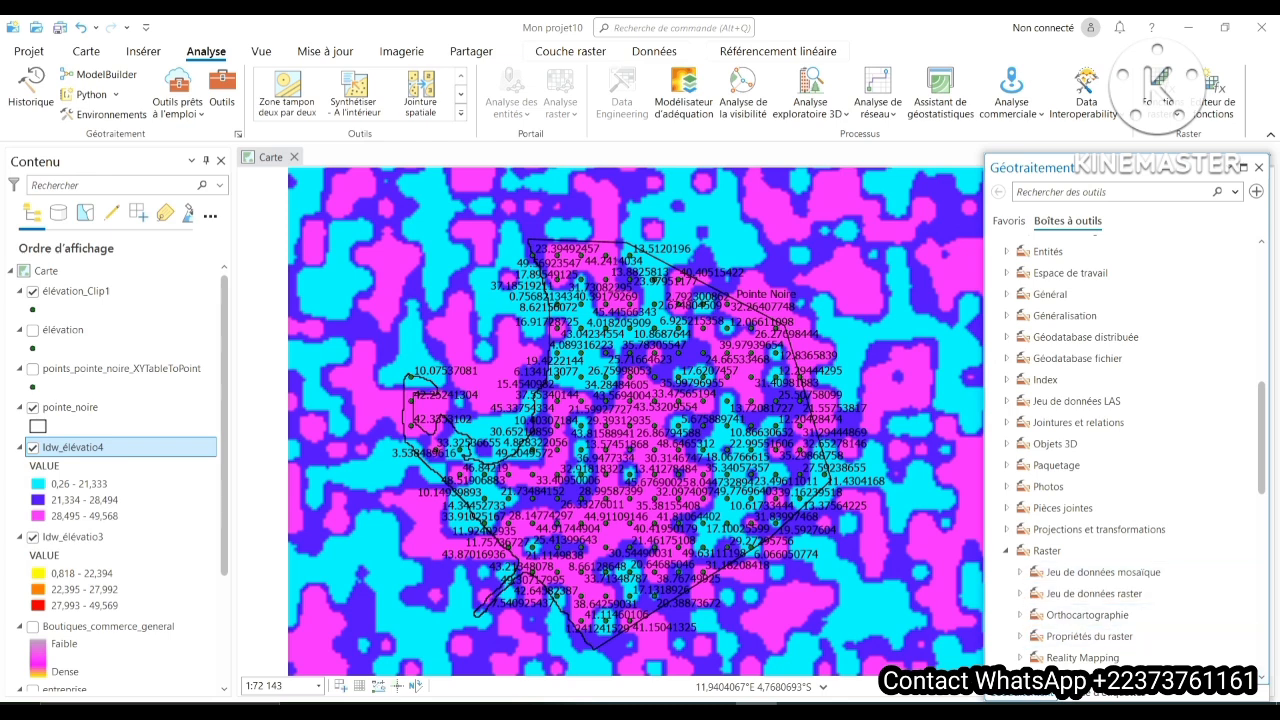
scroll(1130, 450, "down", 1)
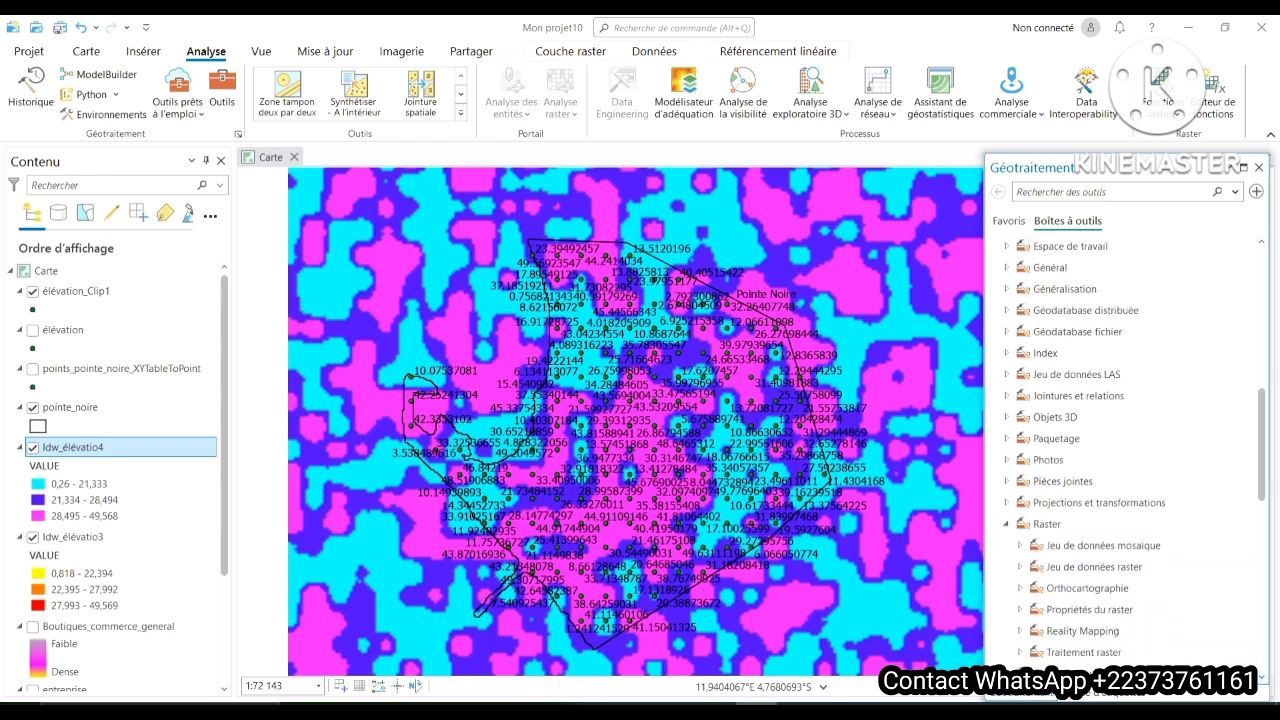
left_click(1084, 652)
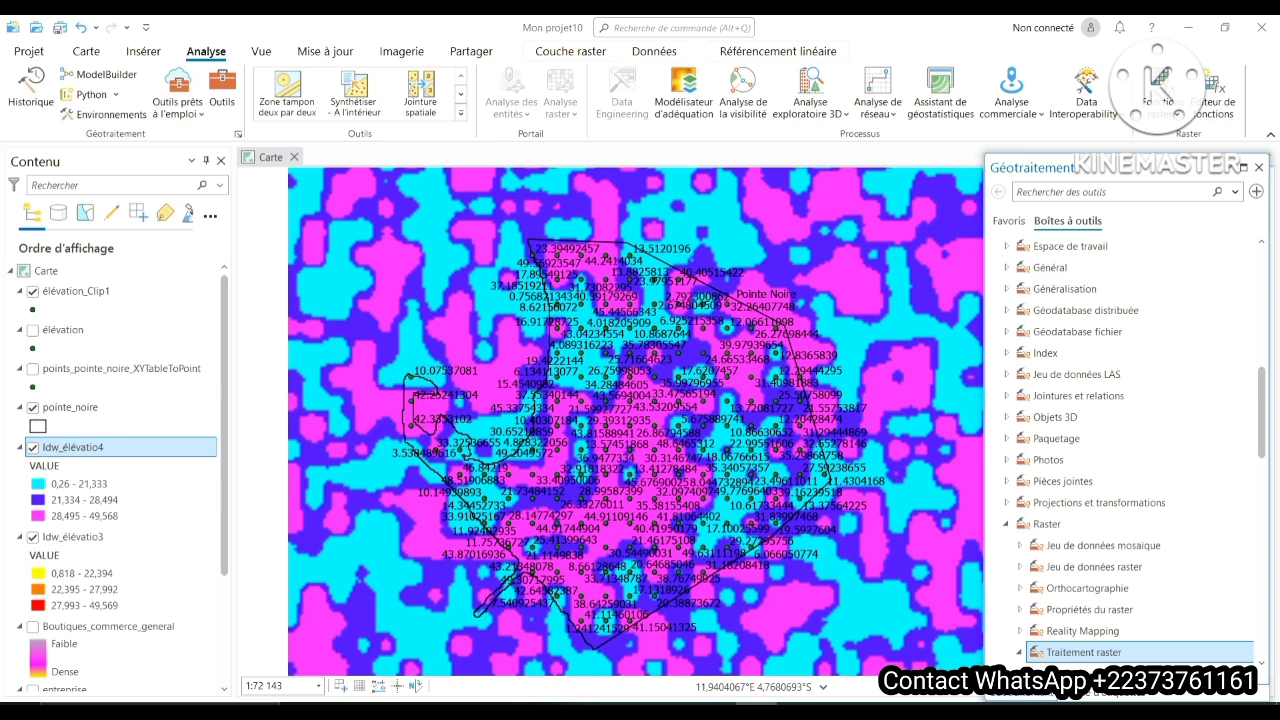
scroll(1130, 450, "down", 4)
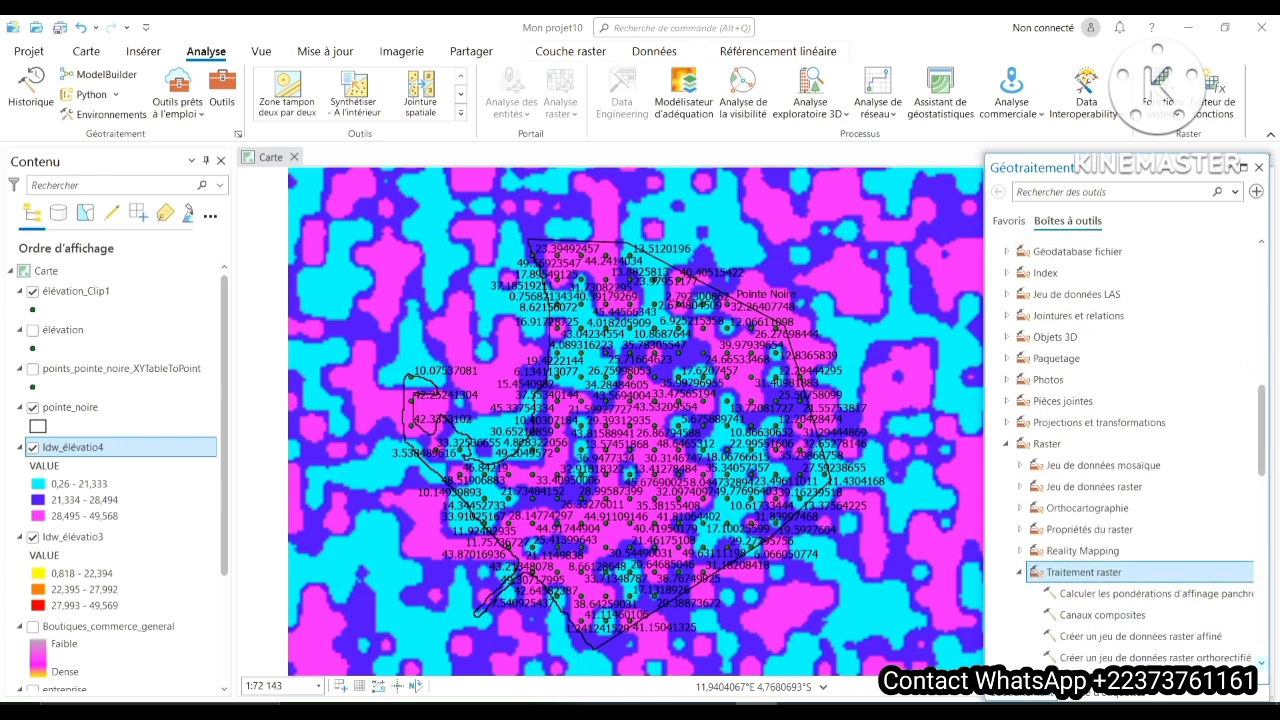
scroll(1100, 640, "down", 3)
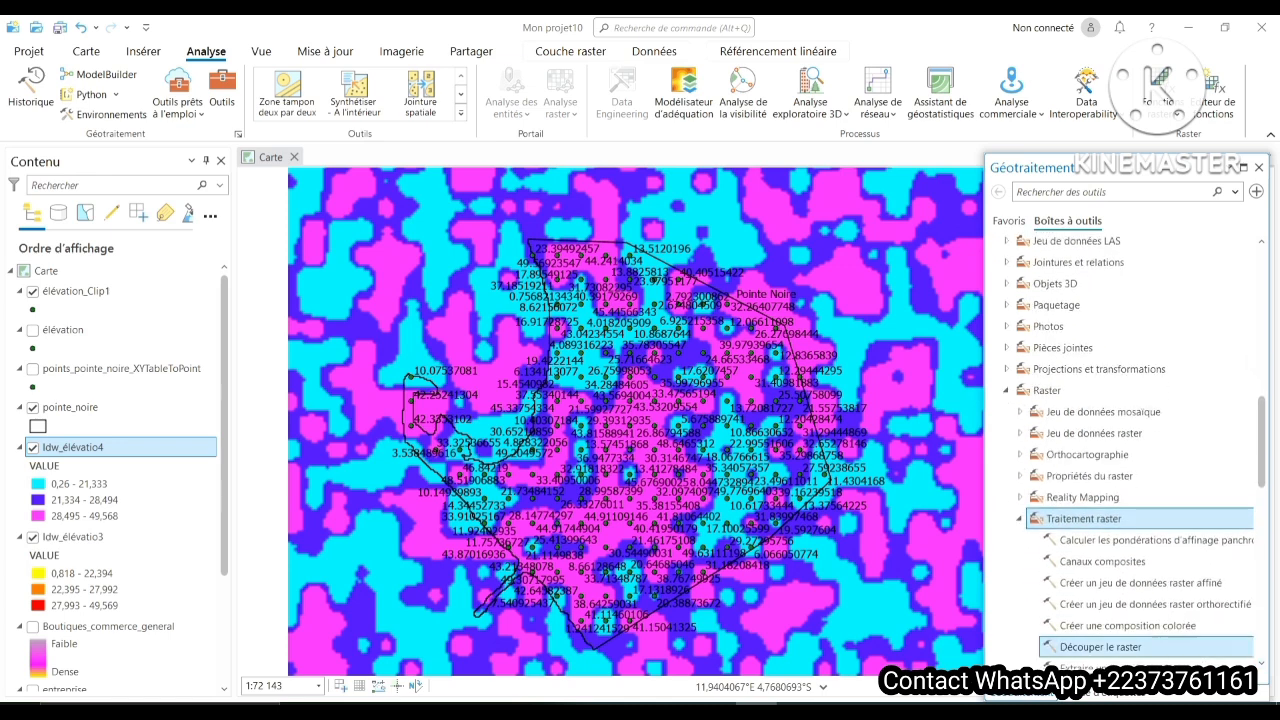
left_click(1100, 647)
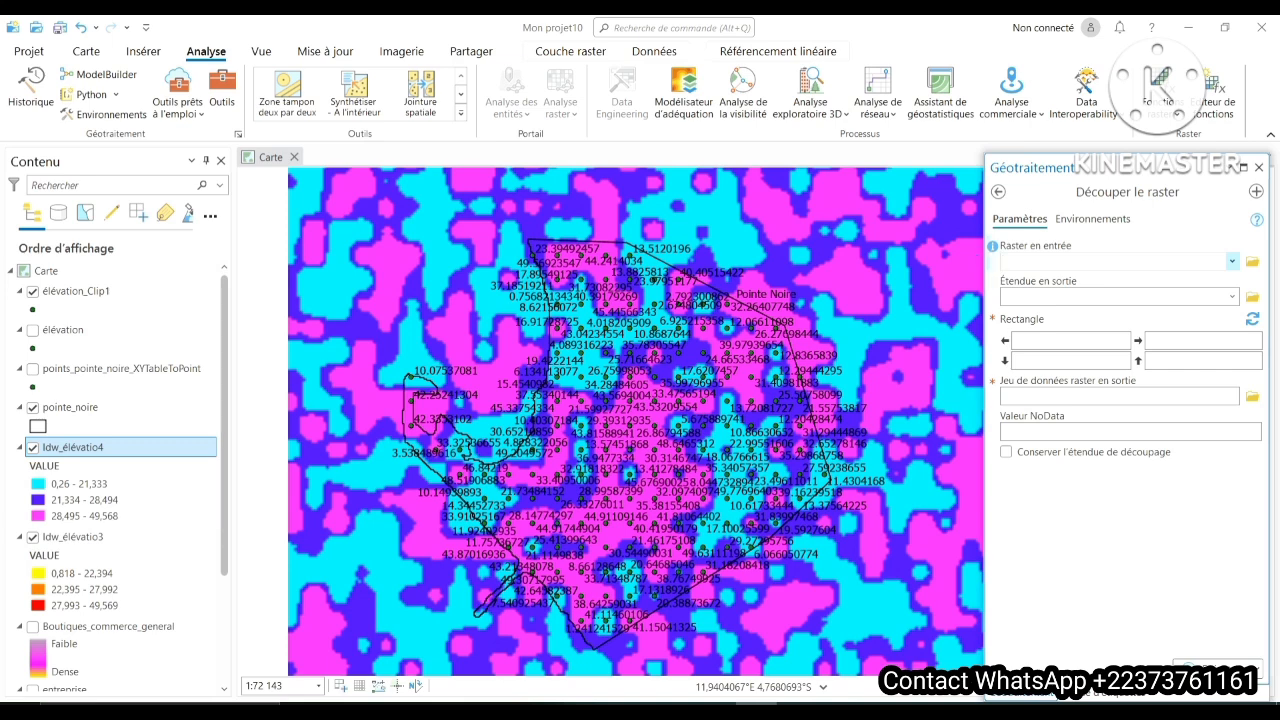
- Clip the Idw_élévatio4 raster to the rectangular extent of pointe_noire as Idw_élévatio4_Clip and hide the clipped raster
left_click(1232, 261)
left_click(1040, 281)
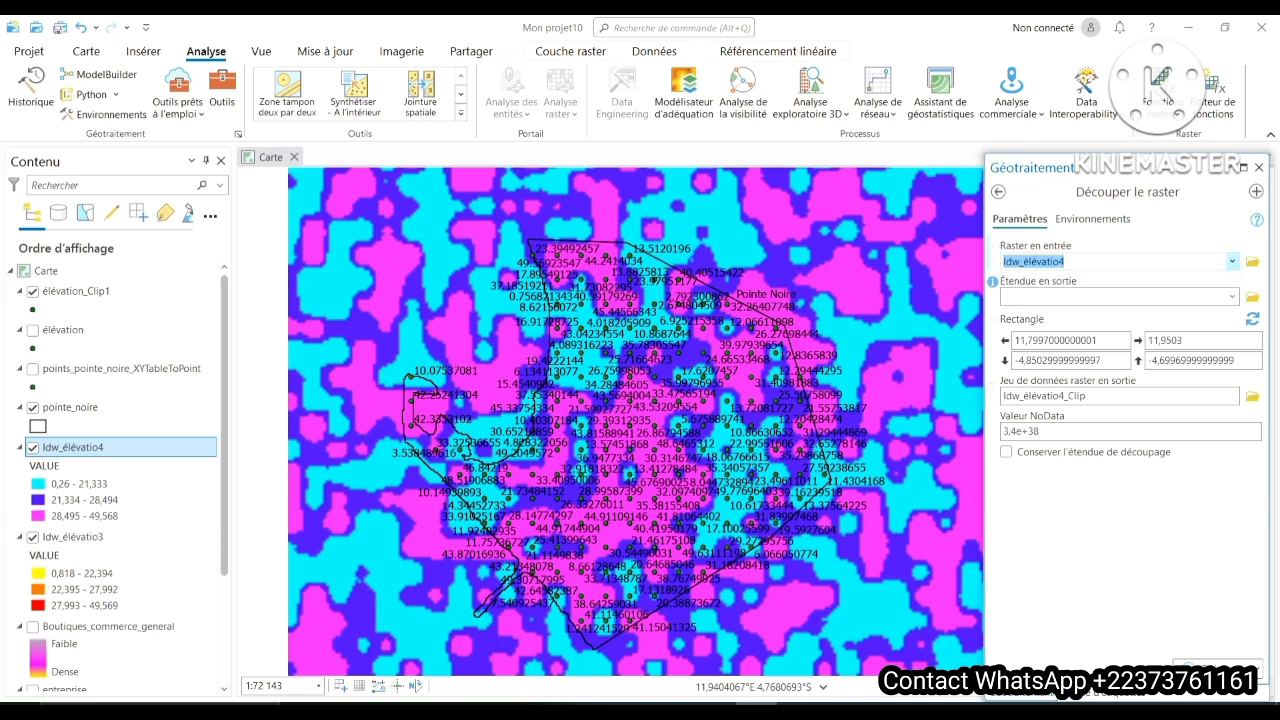
left_click(1232, 296)
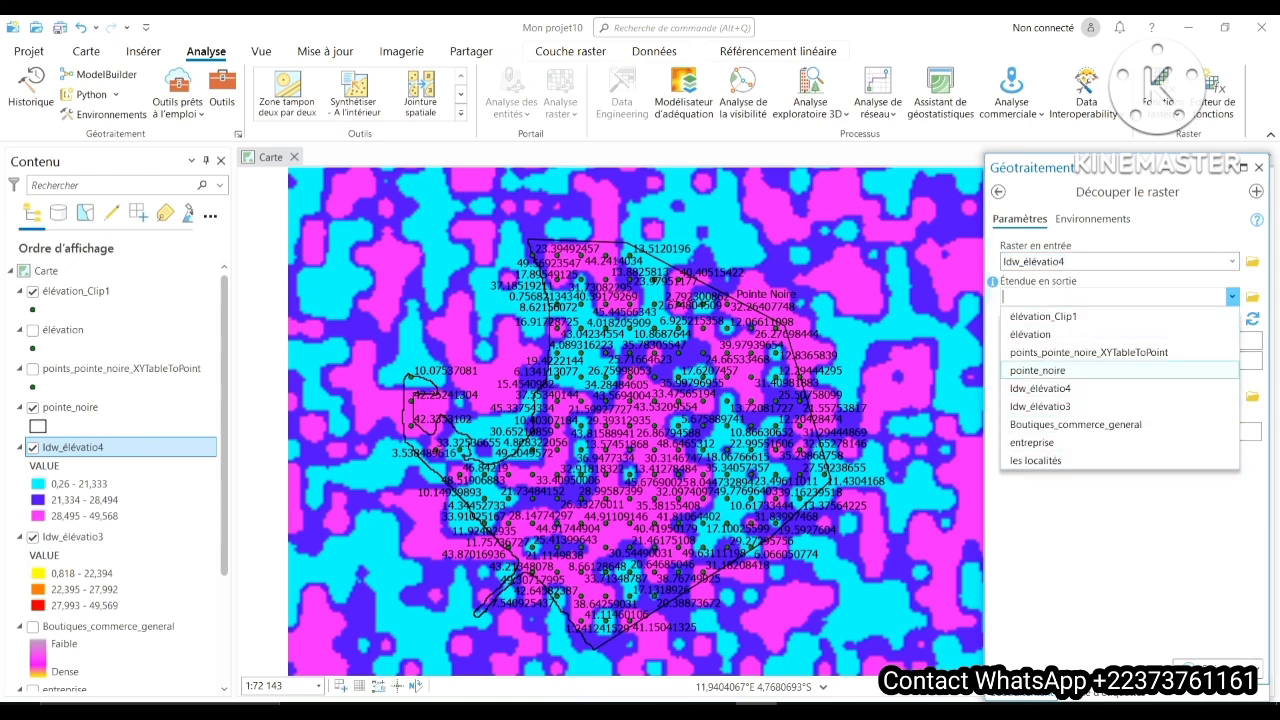
left_click(1037, 370)
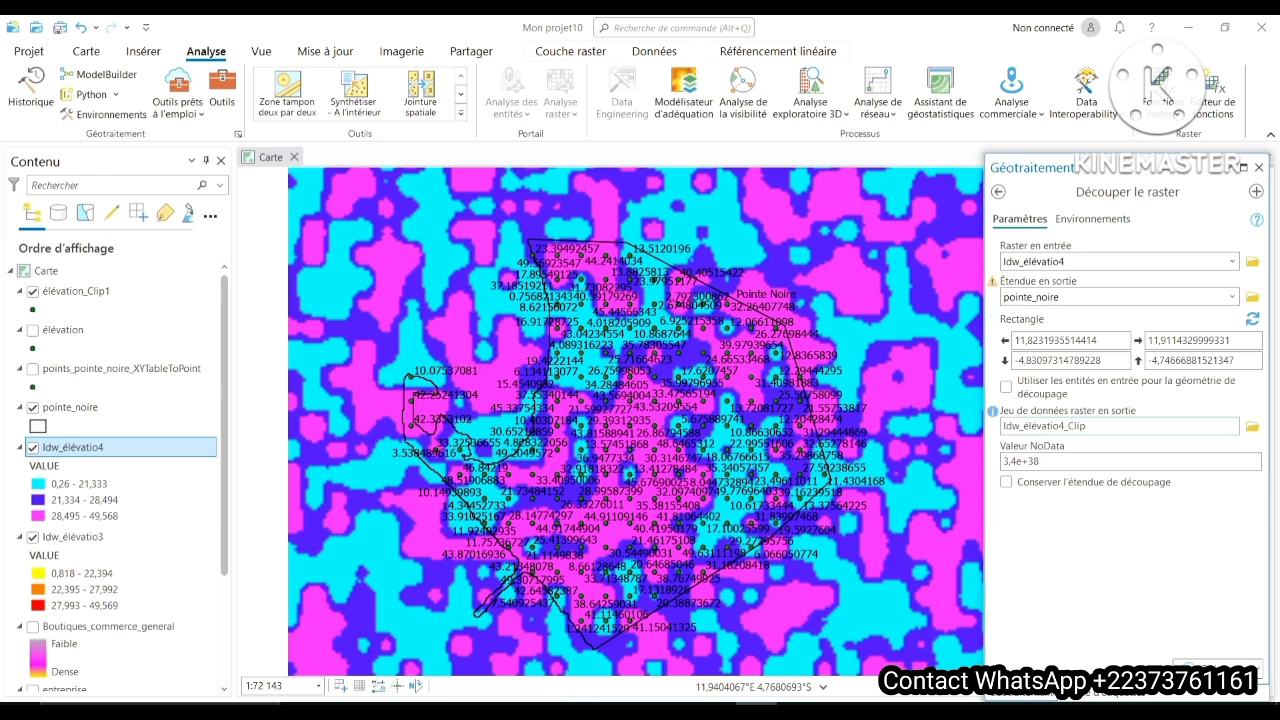
left_click(1213, 667)
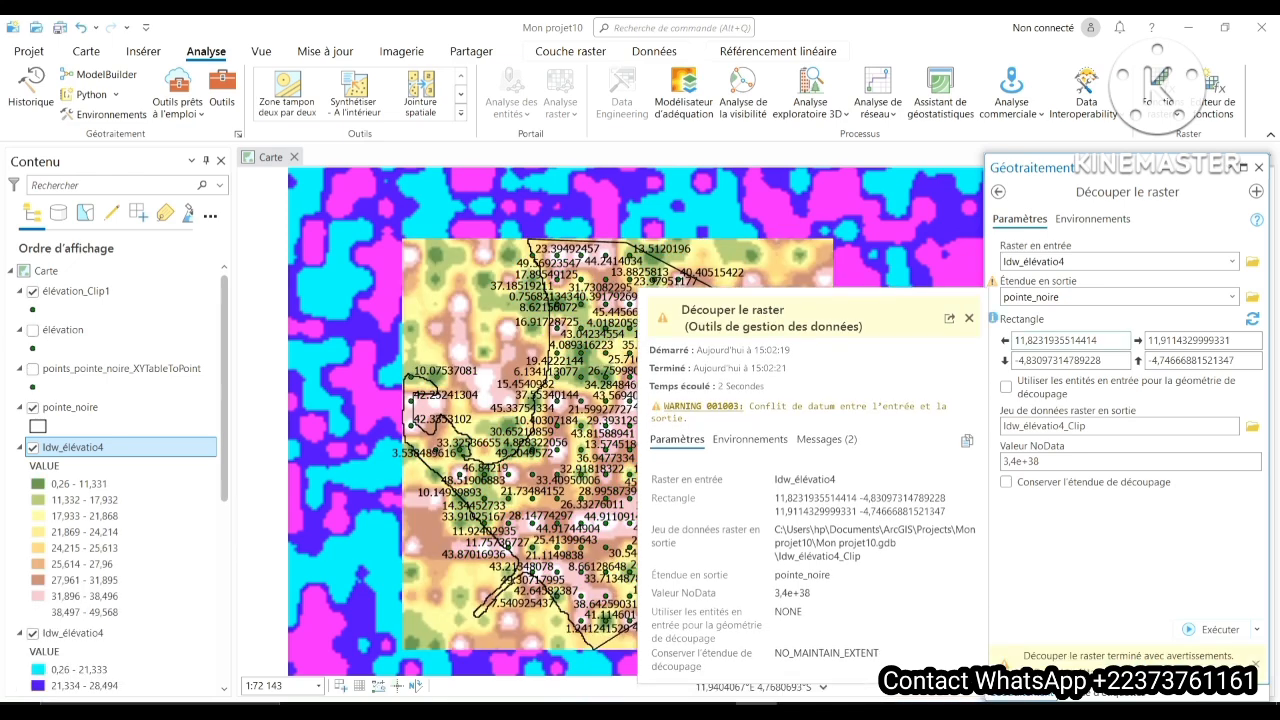
left_click(969, 318)
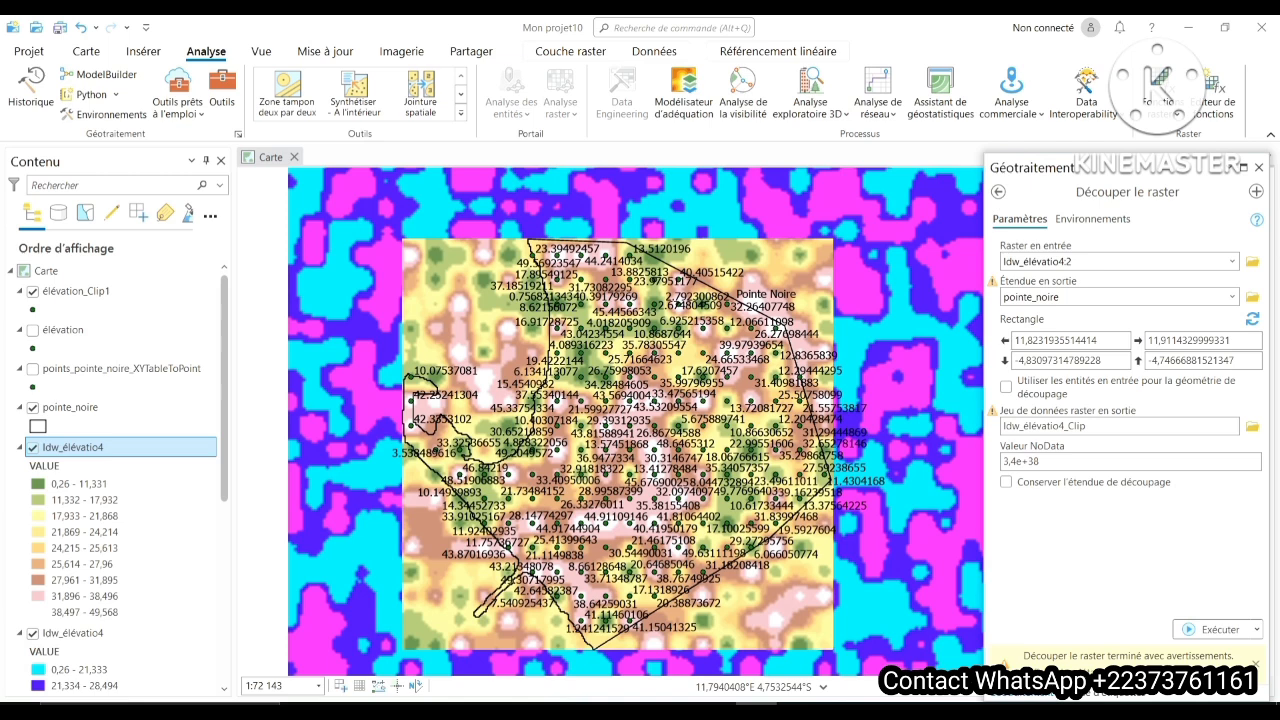
left_click(33, 447)
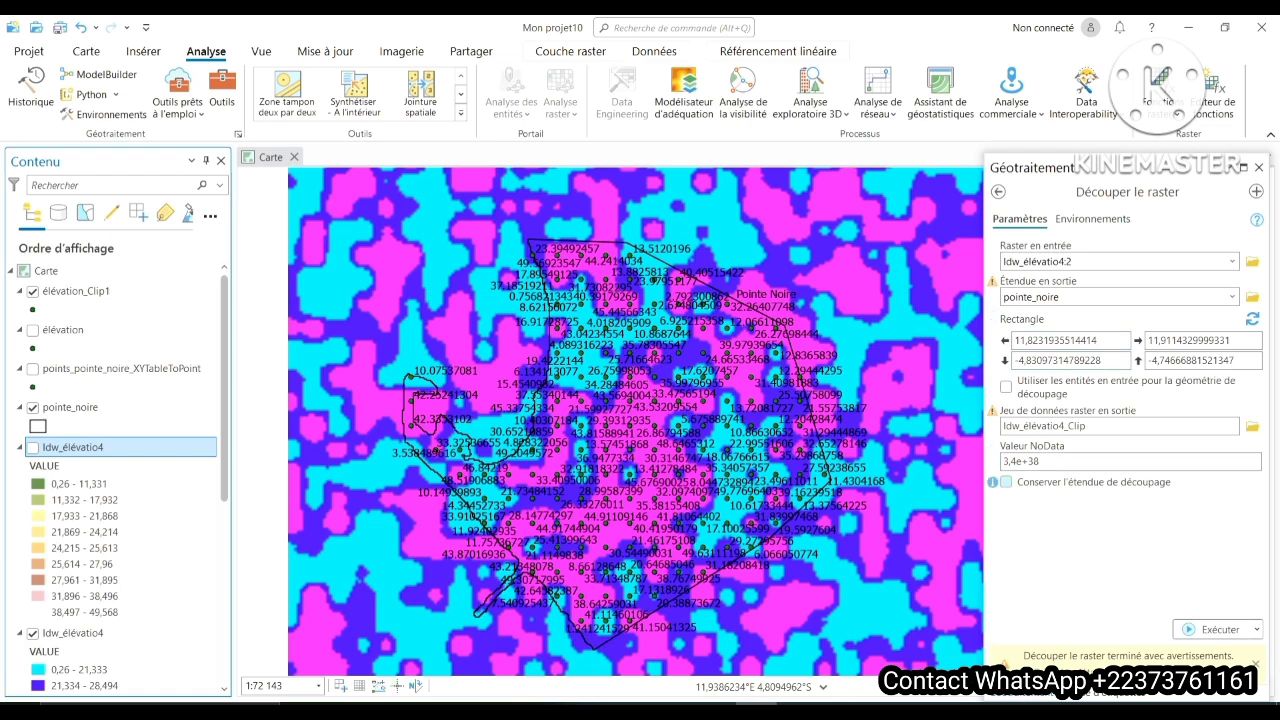
- Clip Idw_élévatio4:1 to the pointe_noire outline, using the input features as clipping geometry, with Idw_élévatio4_Clip1 as output
left_click(1006, 482)
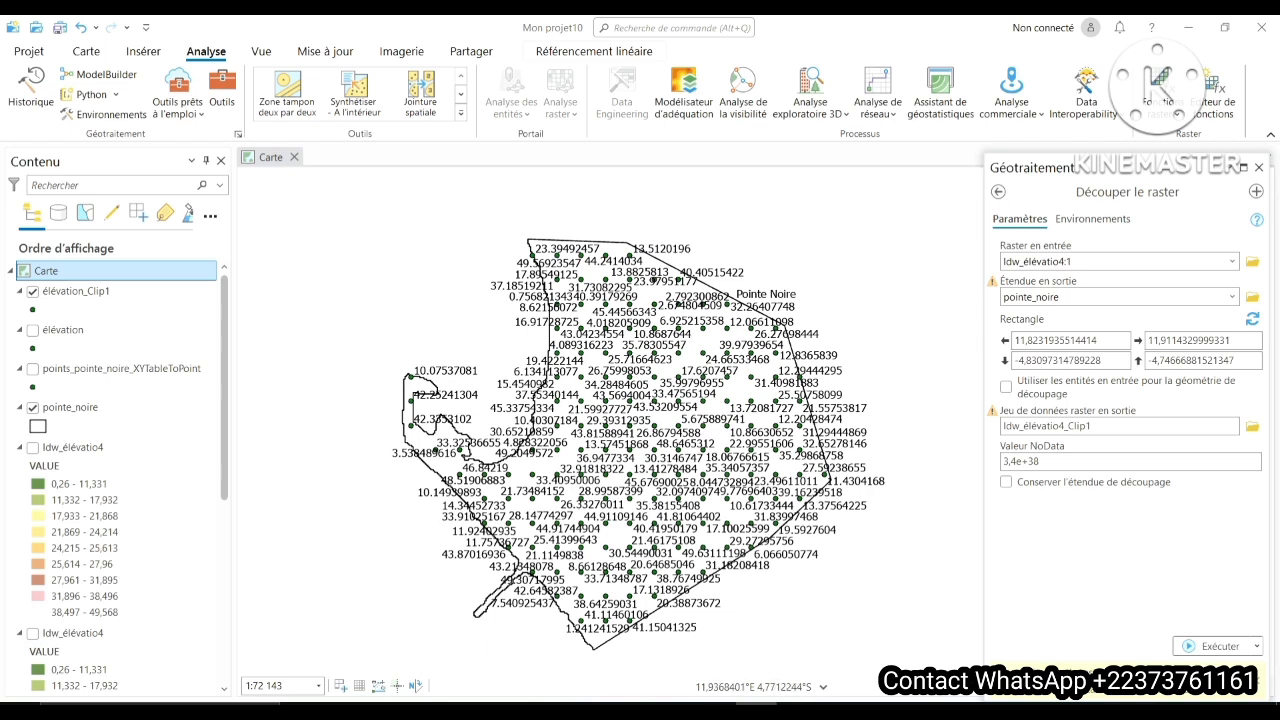
left_click(1232, 261)
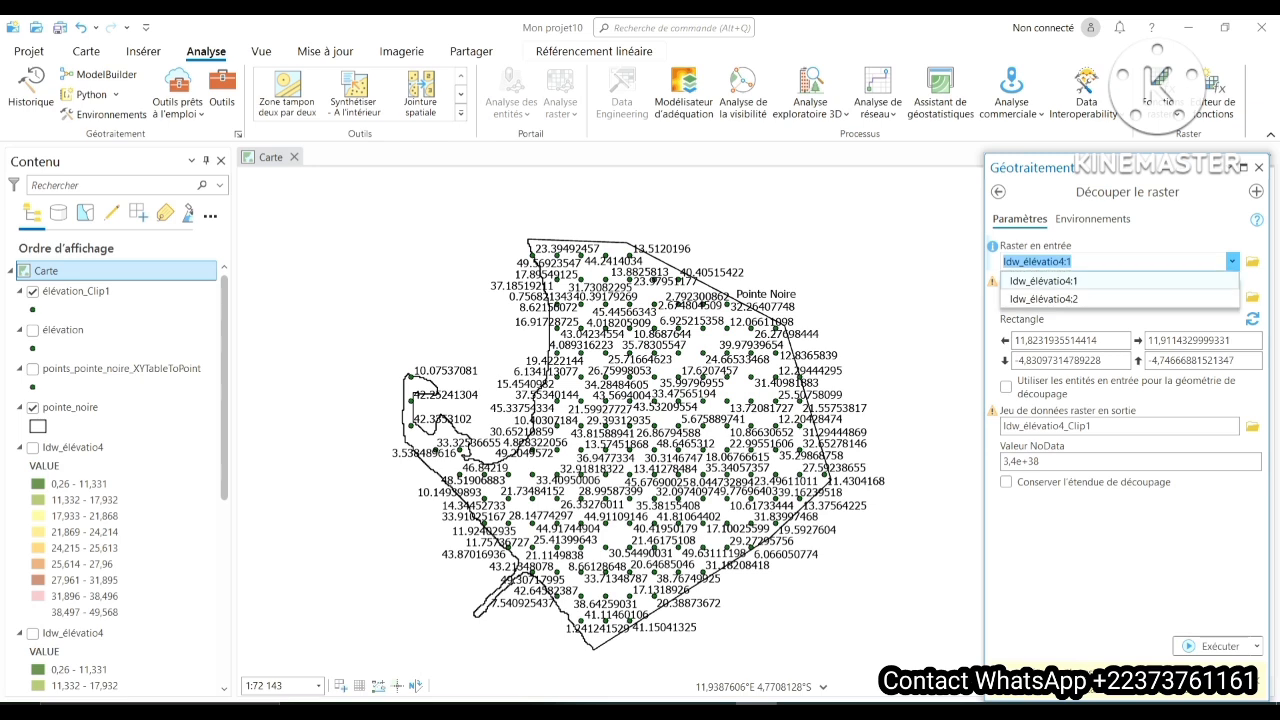
left_click(1044, 282)
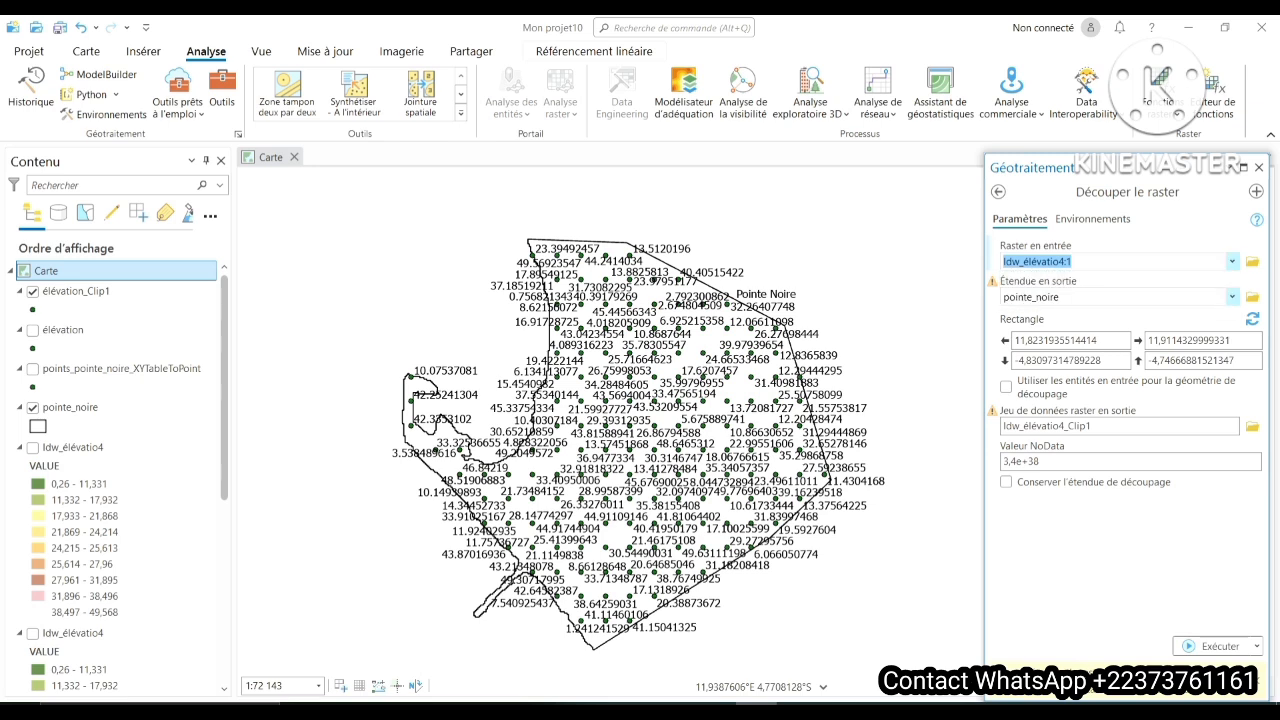
left_click(1232, 297)
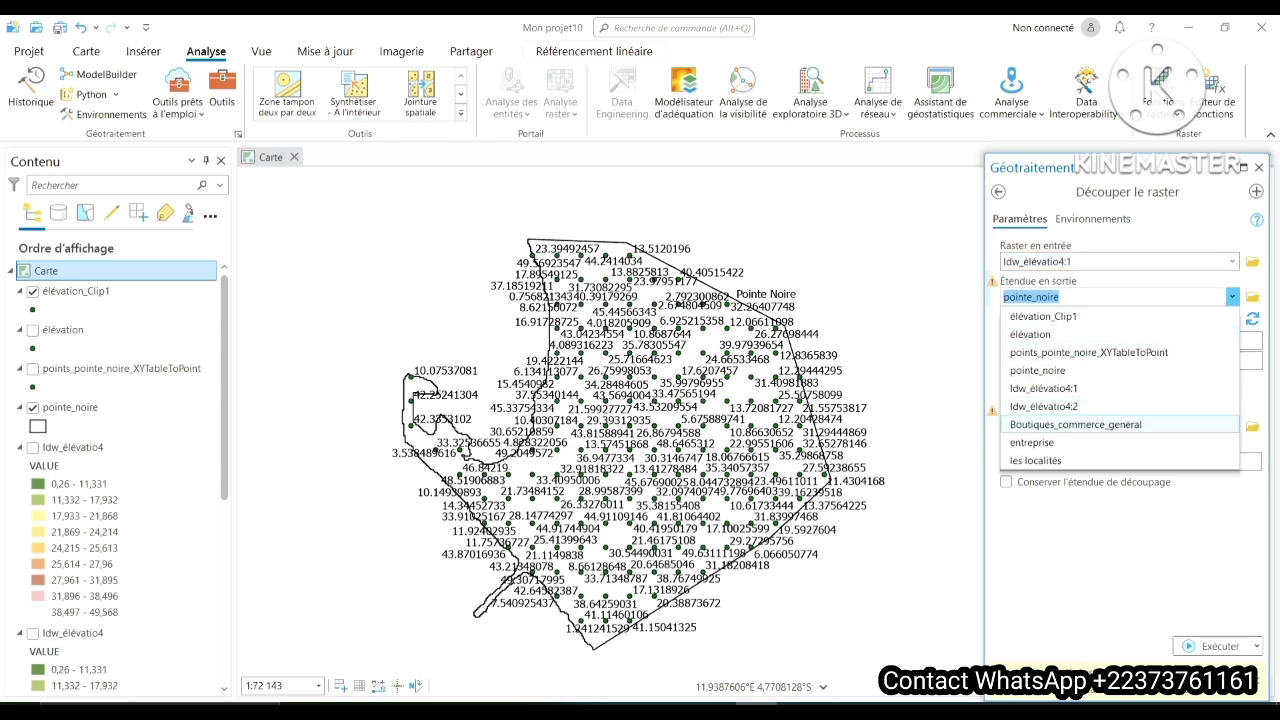
left_click(1037, 370)
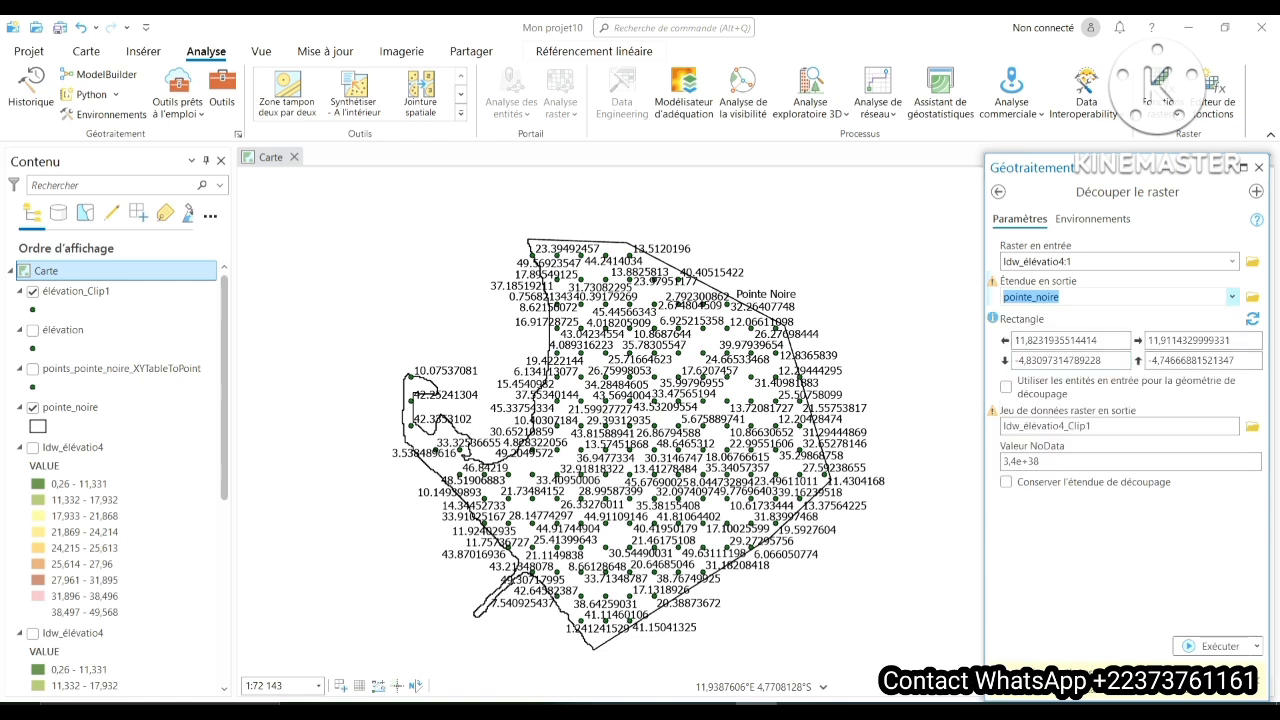
left_click(1064, 297)
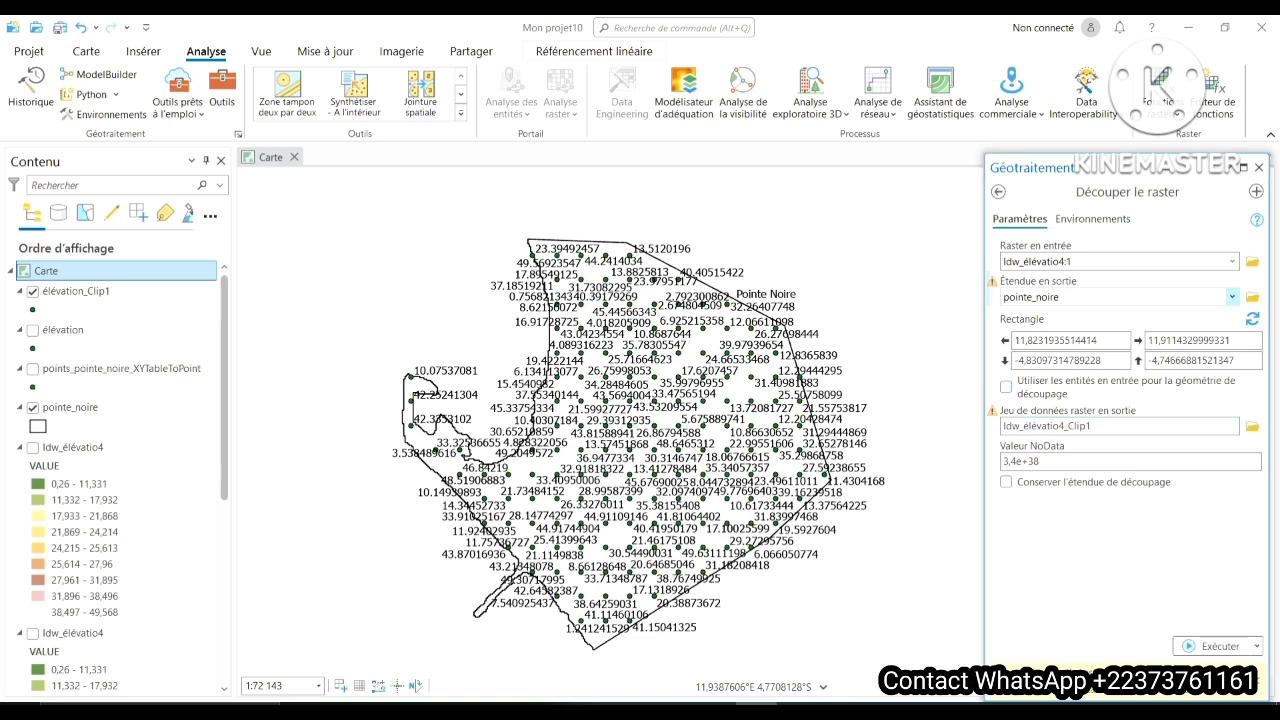
left_click(1006, 386)
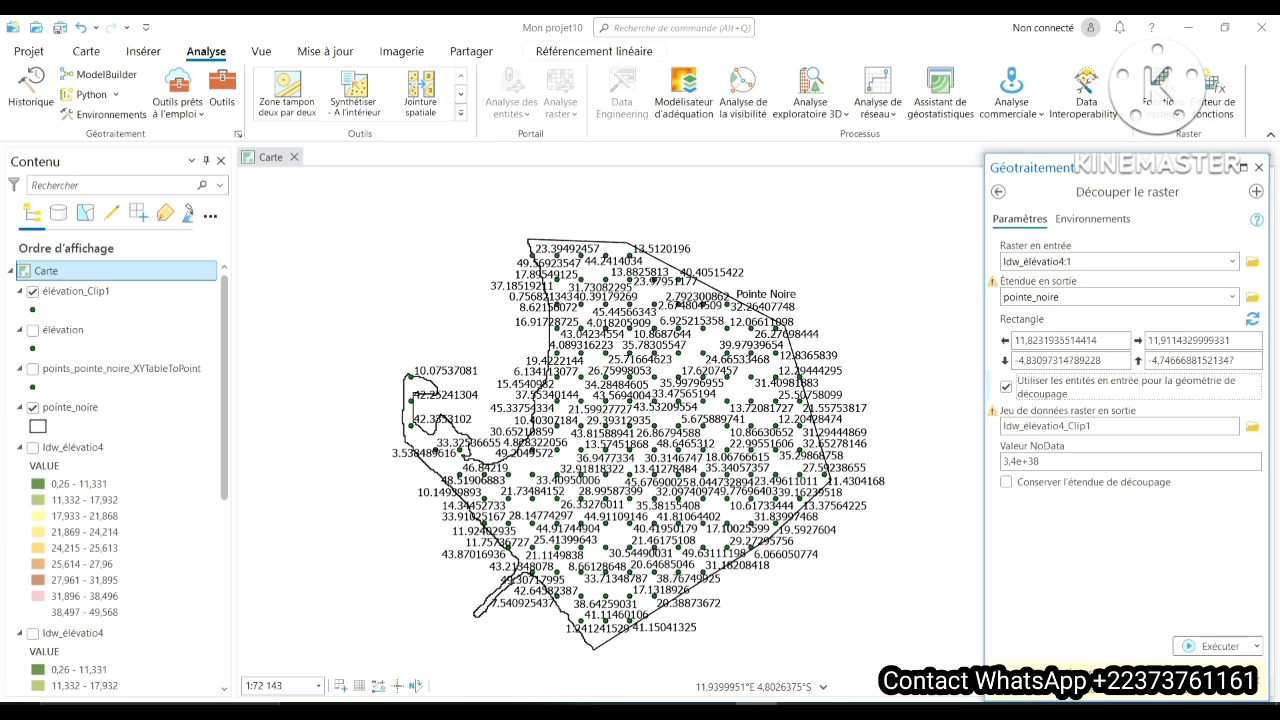
left_click(1215, 646)
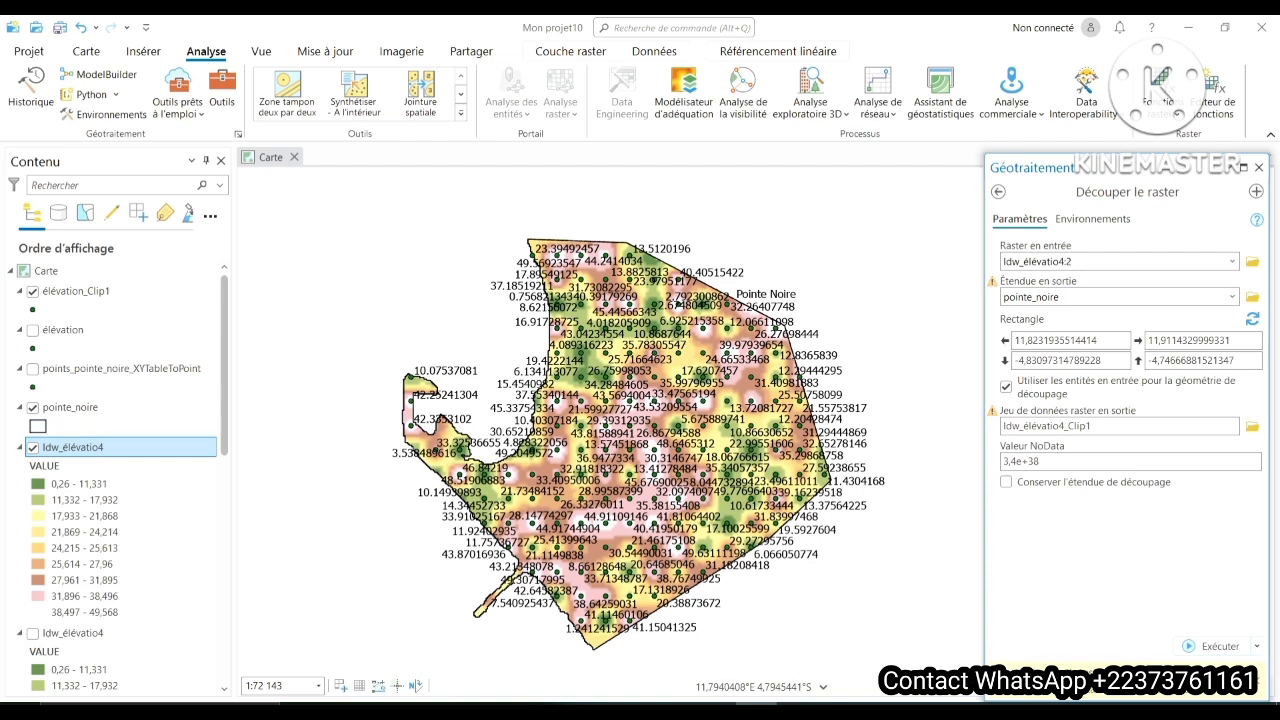
- Open the symbology of the newly clipped Idw_élévatio4 raster and set its number of classes to 3
right_click(75, 447)
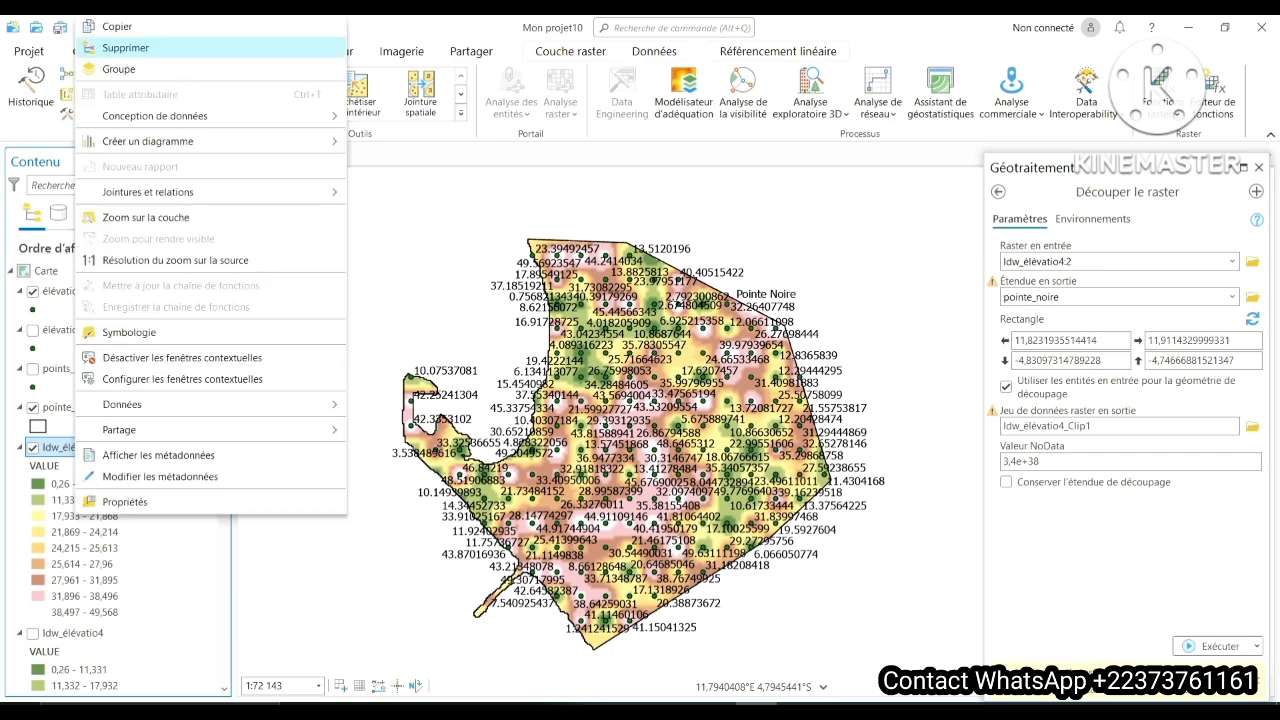
left_click(129, 332)
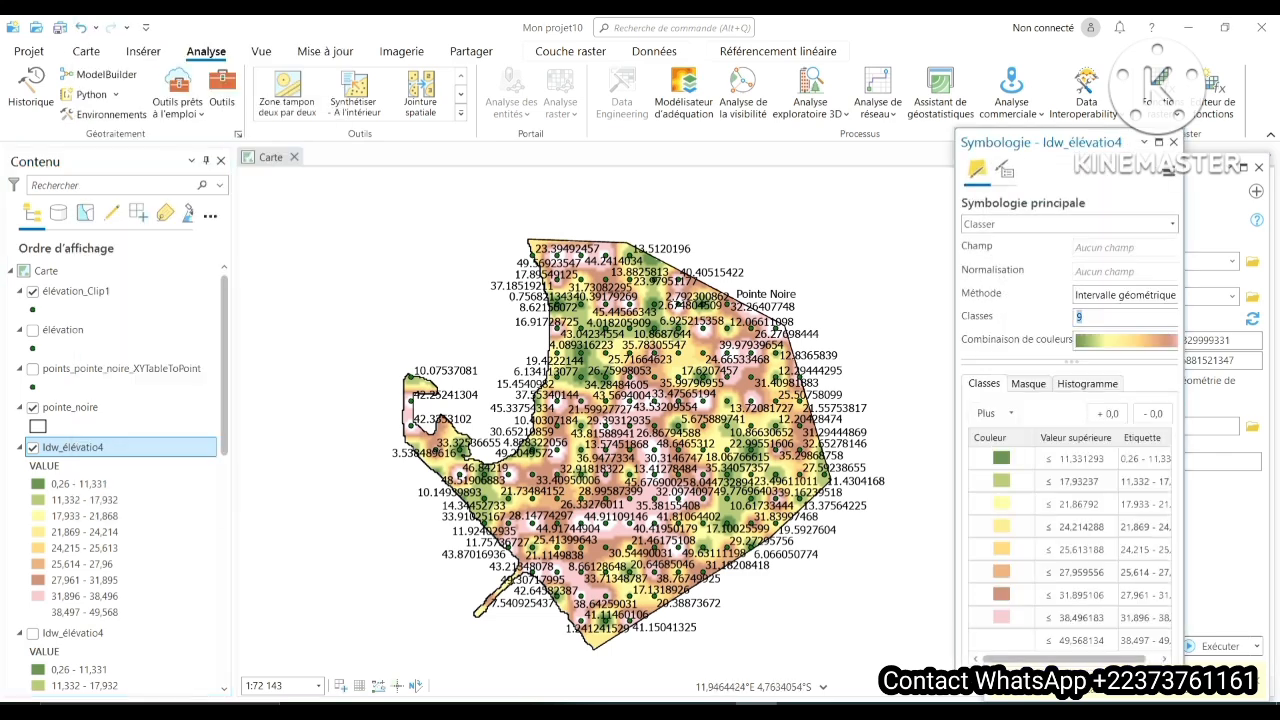
key("Return")
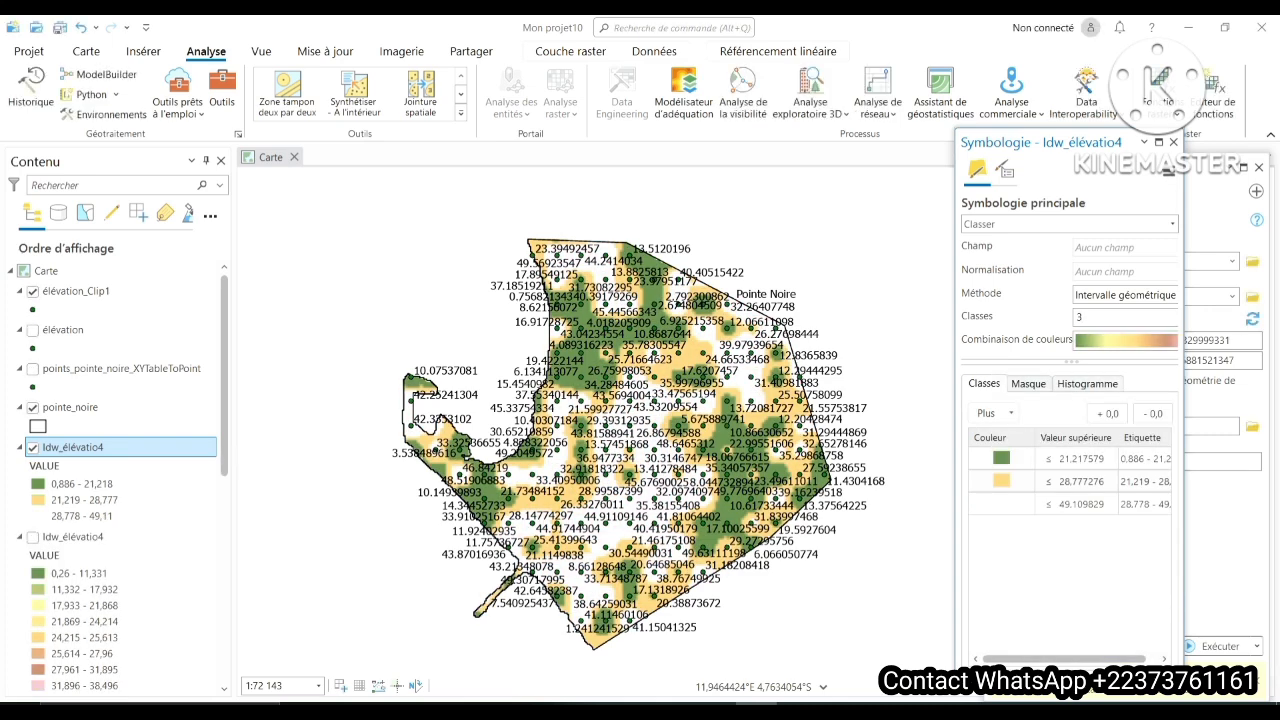
- Apply the Cyan à violet colour scheme to the clipped Idw_élévatio4 raster and hide the élévation_Clip1 point layer
left_click(1126, 341)
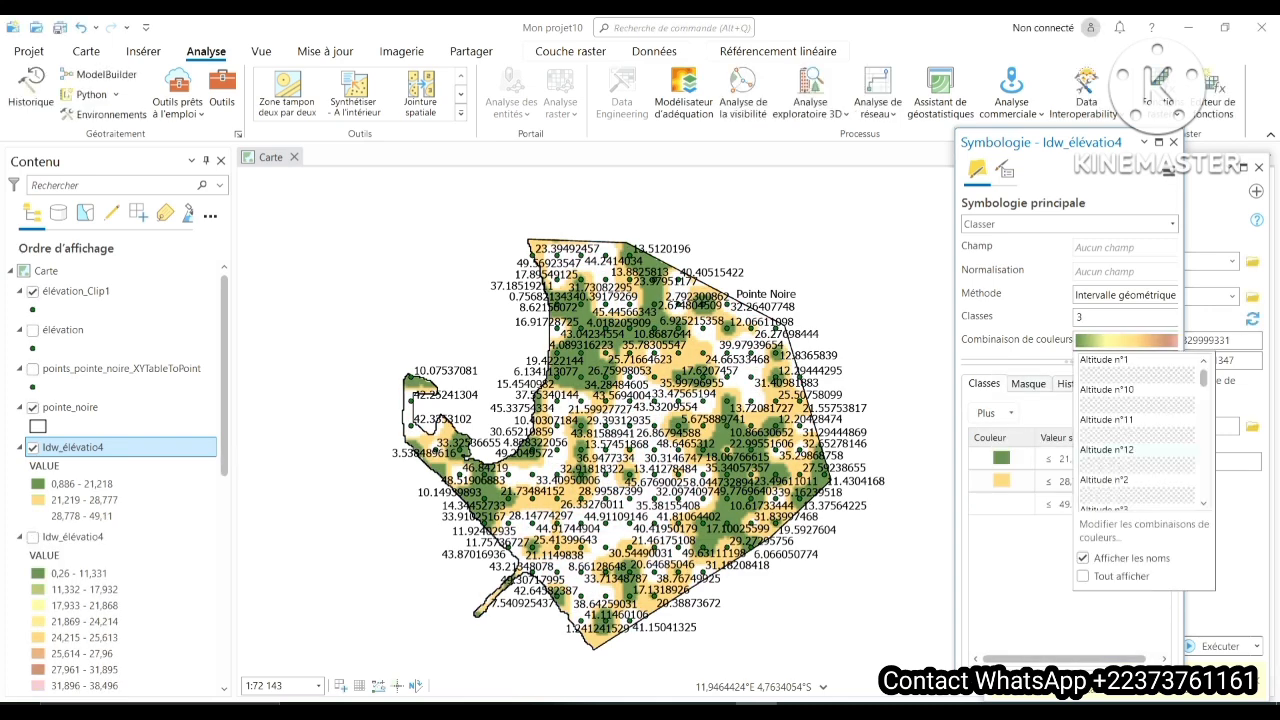
scroll(1135, 430, "down", 2)
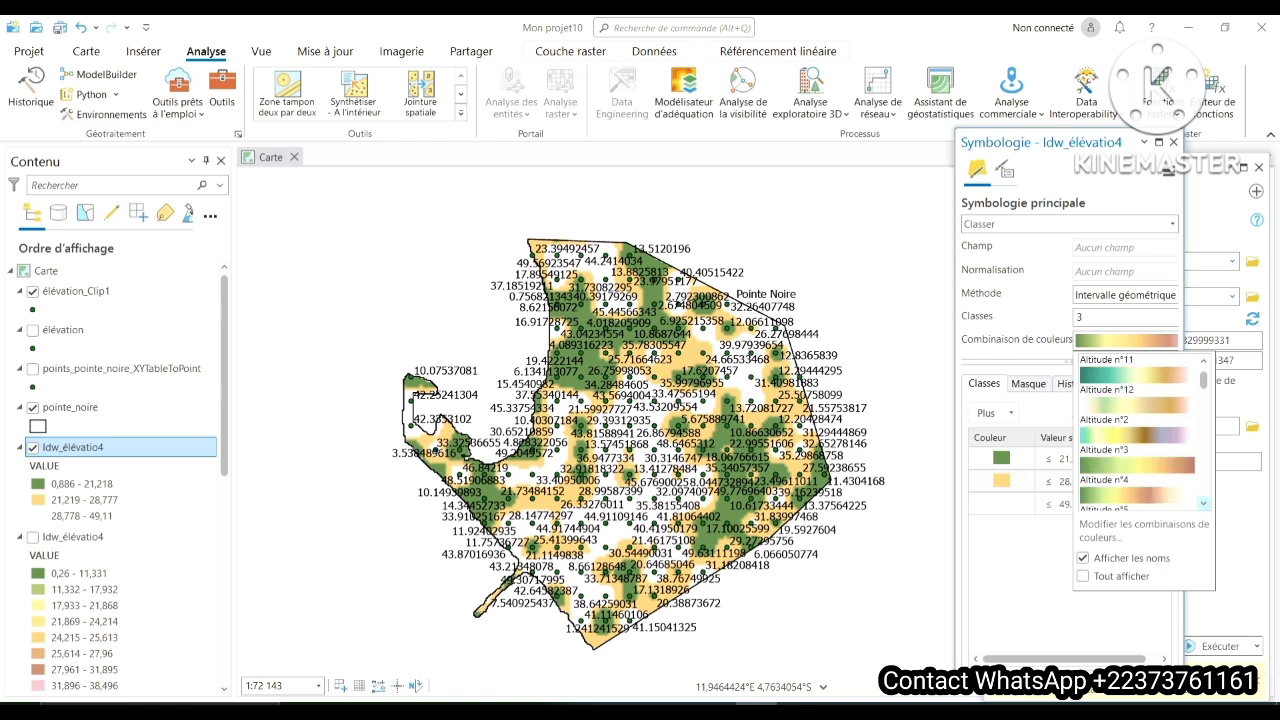
scroll(1135, 430, "down", 8)
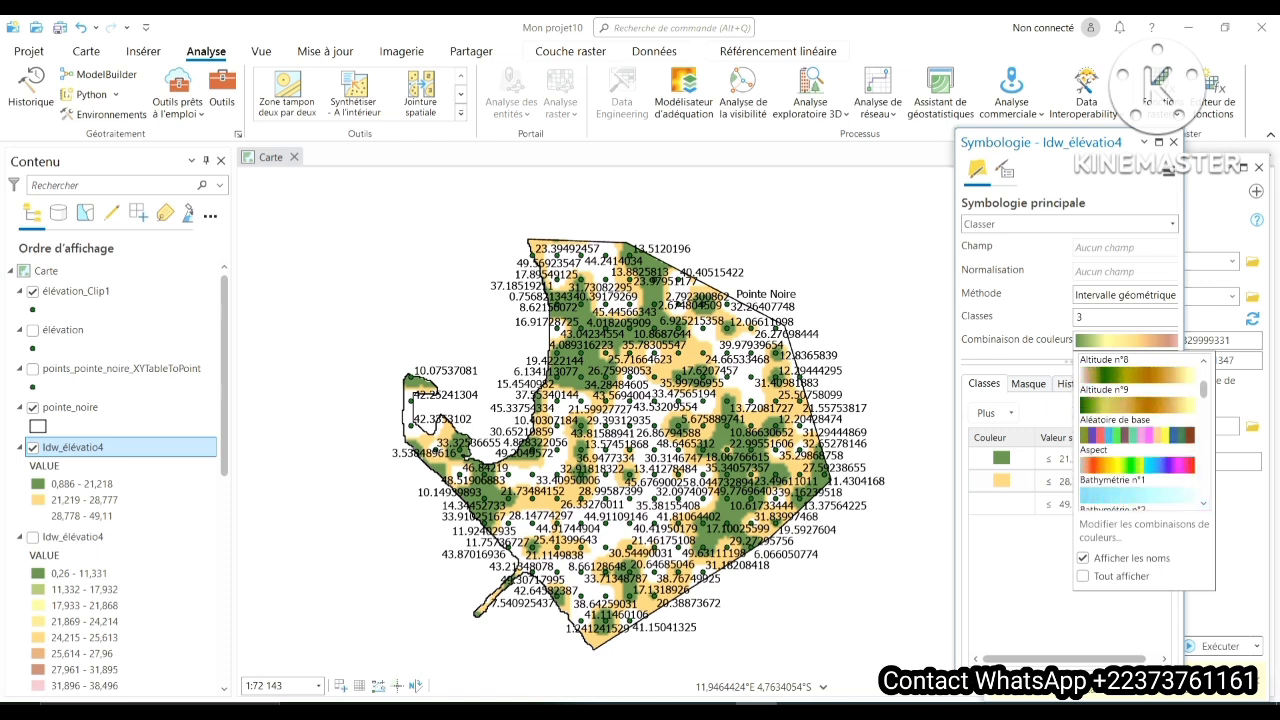
scroll(1138, 430, "down", 2)
scroll(1138, 430, "down", 3)
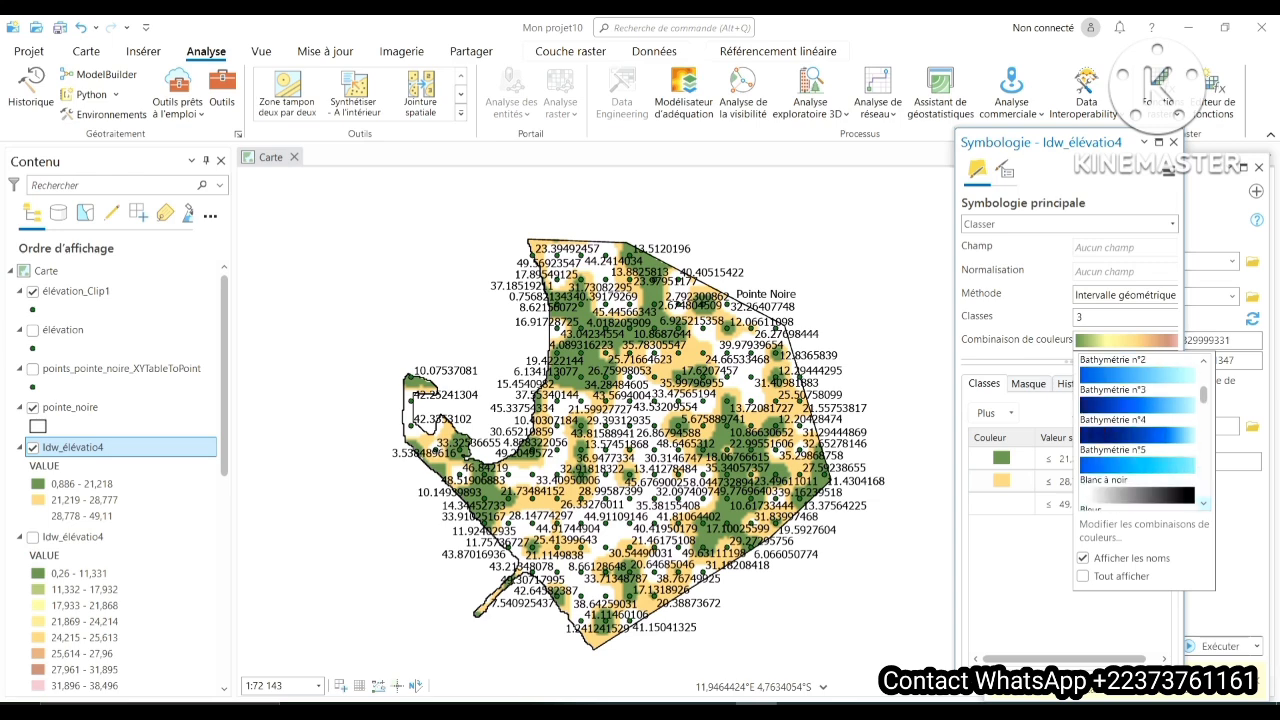
scroll(1138, 430, "down", 6)
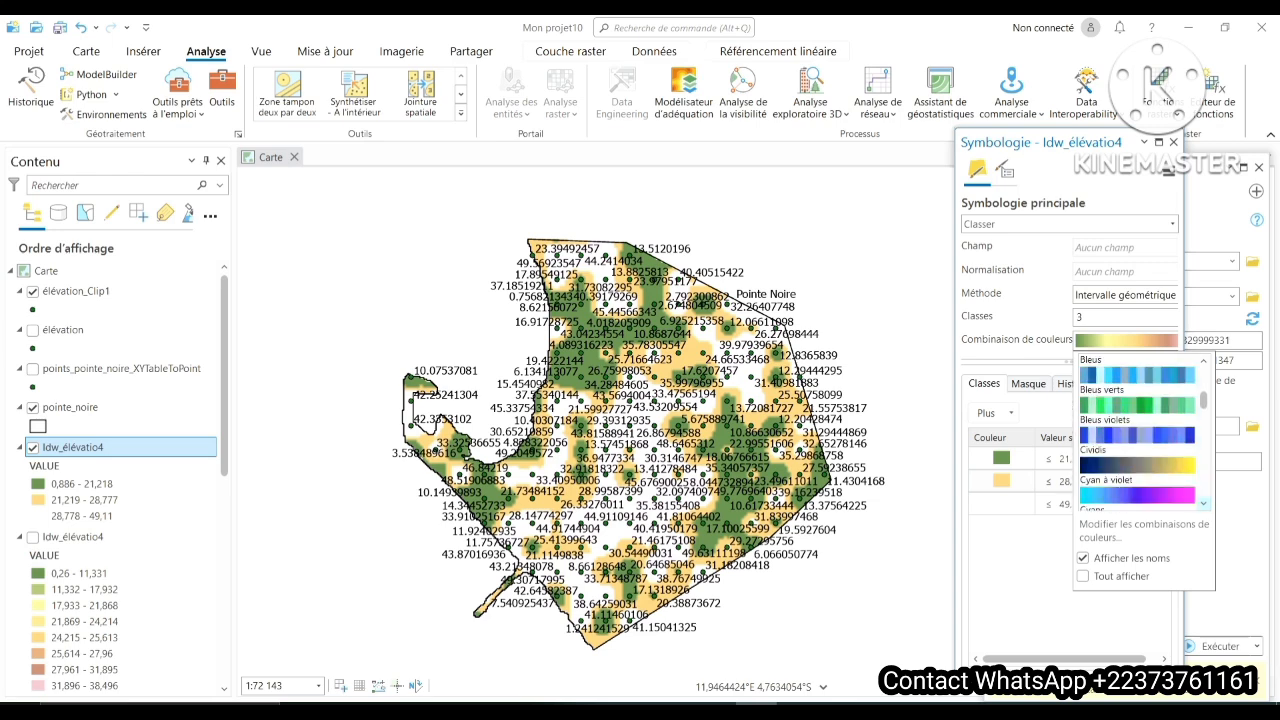
left_click(1137, 495)
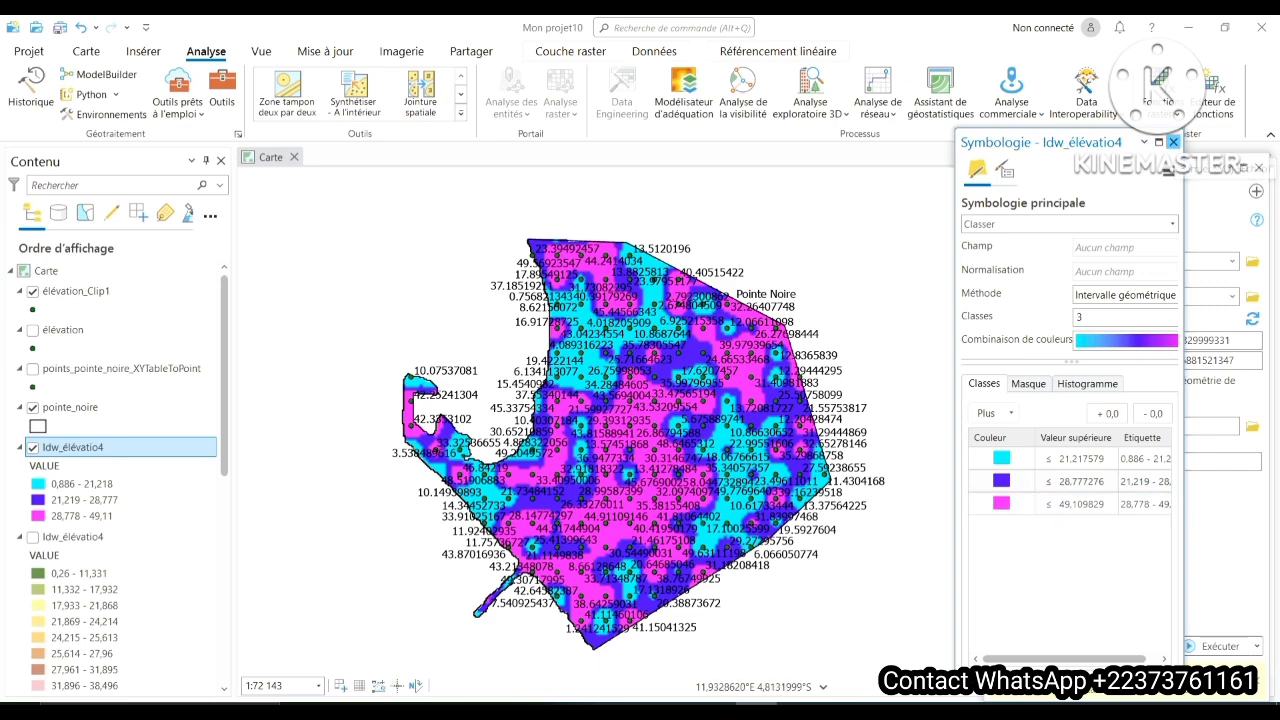
left_click(1173, 142)
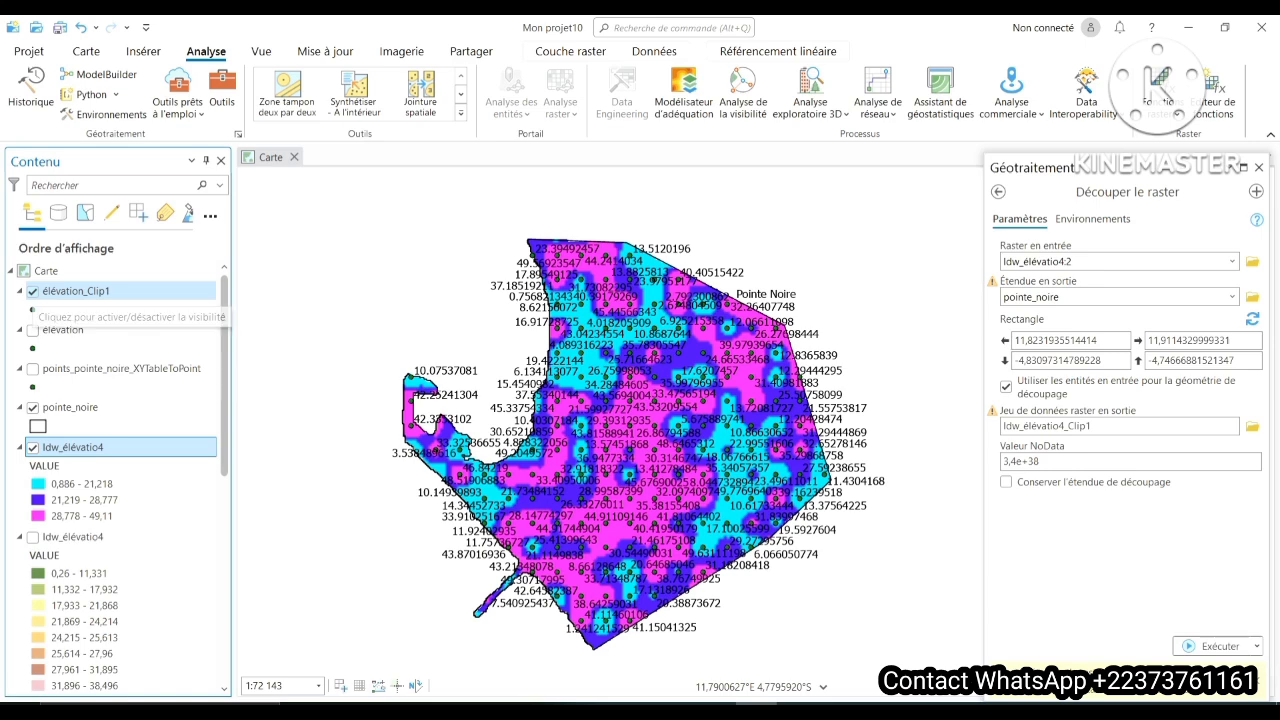
left_click(33, 291)
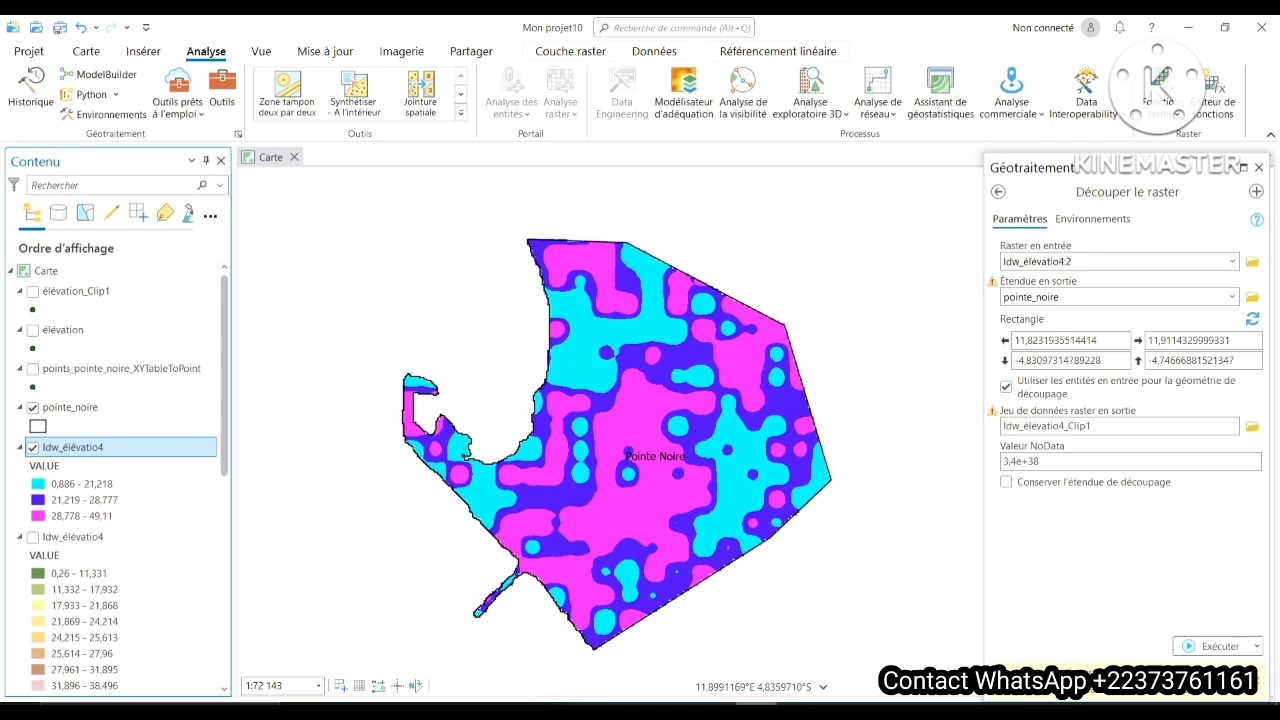
- Check the training outline in the FORMATION ARCGIS PRO presentation in PowerPoint and return to the ArcGIS Pro map
left_click(797, 710)
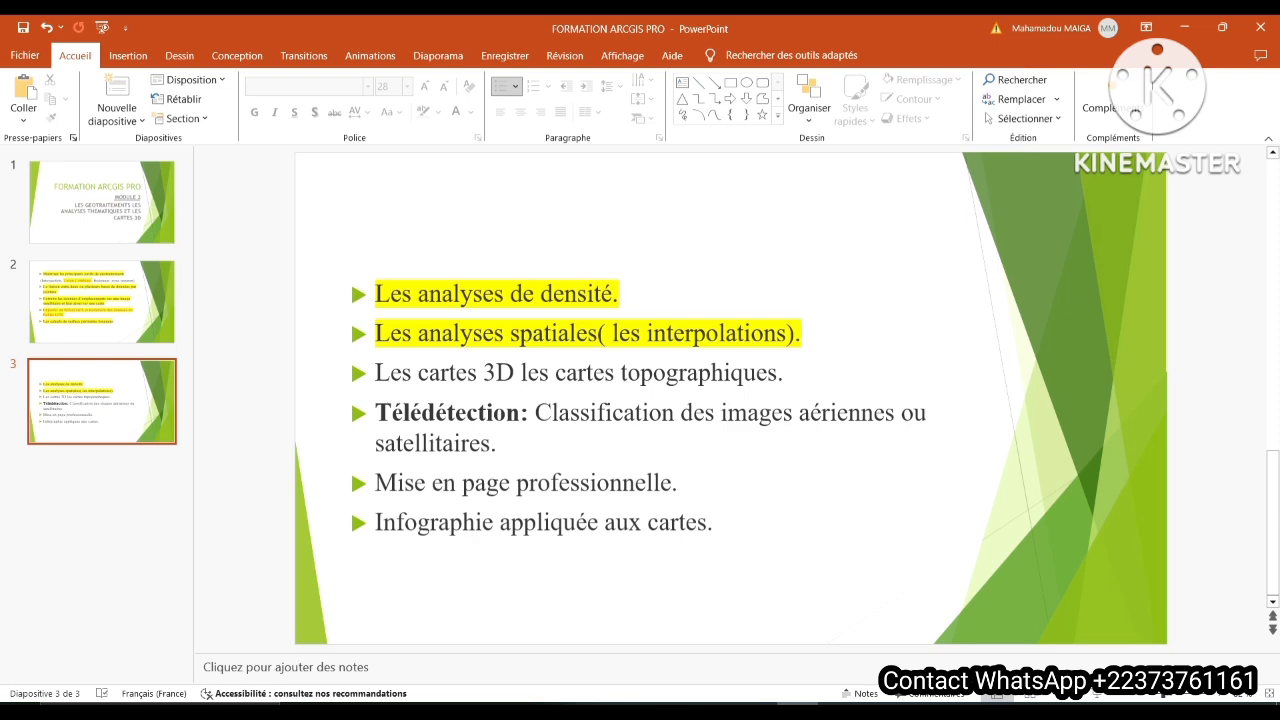
left_click(756, 710)
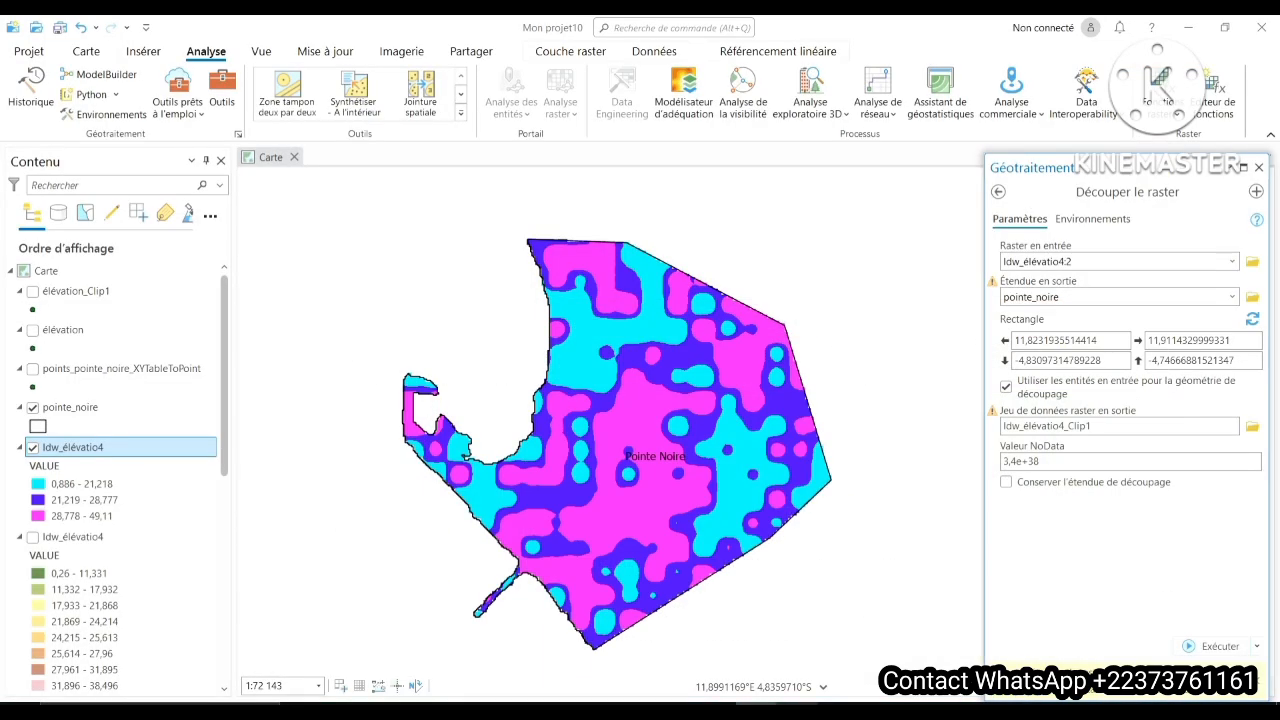